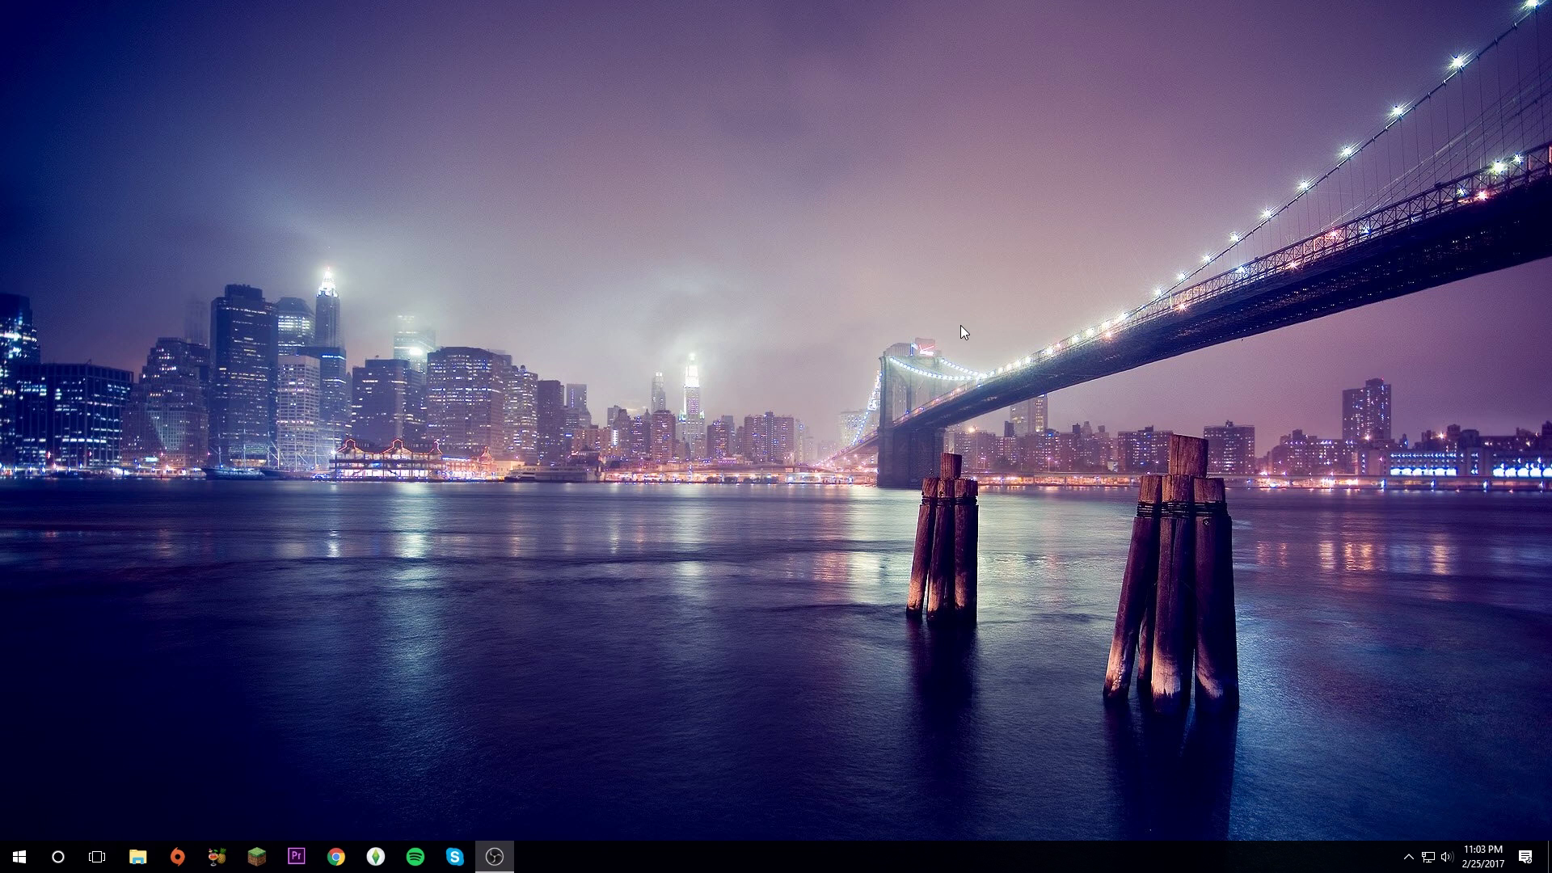
Open Device Manager via a 'devi' search and expand Display adapters to find the GeForce GTX 750 Ti
click(346, 726)
click(18, 857)
text(devi)
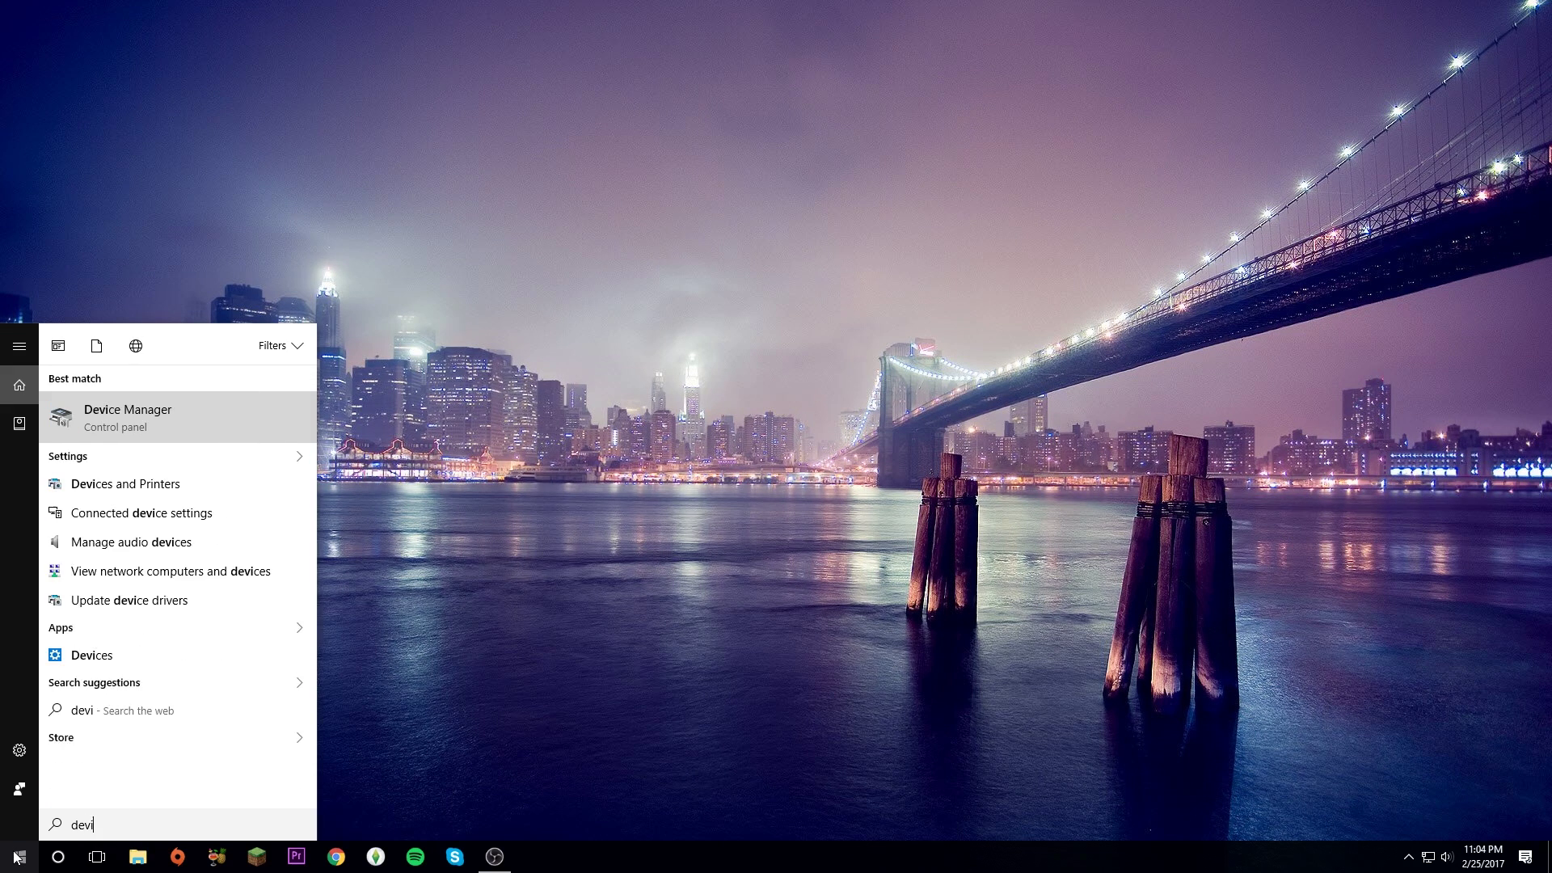
key(Return)
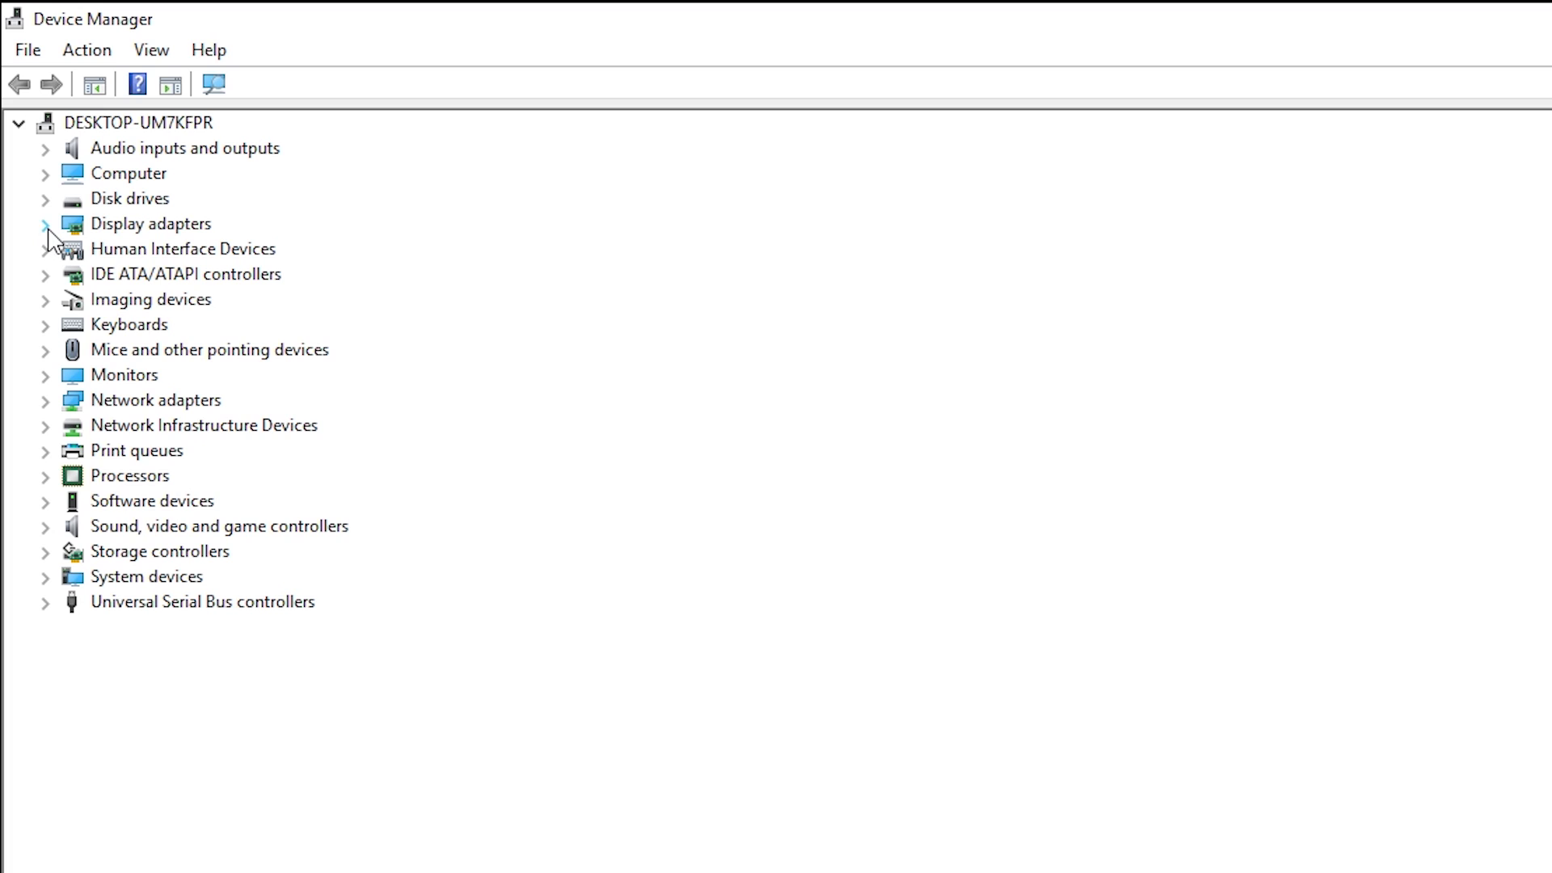
click(46, 225)
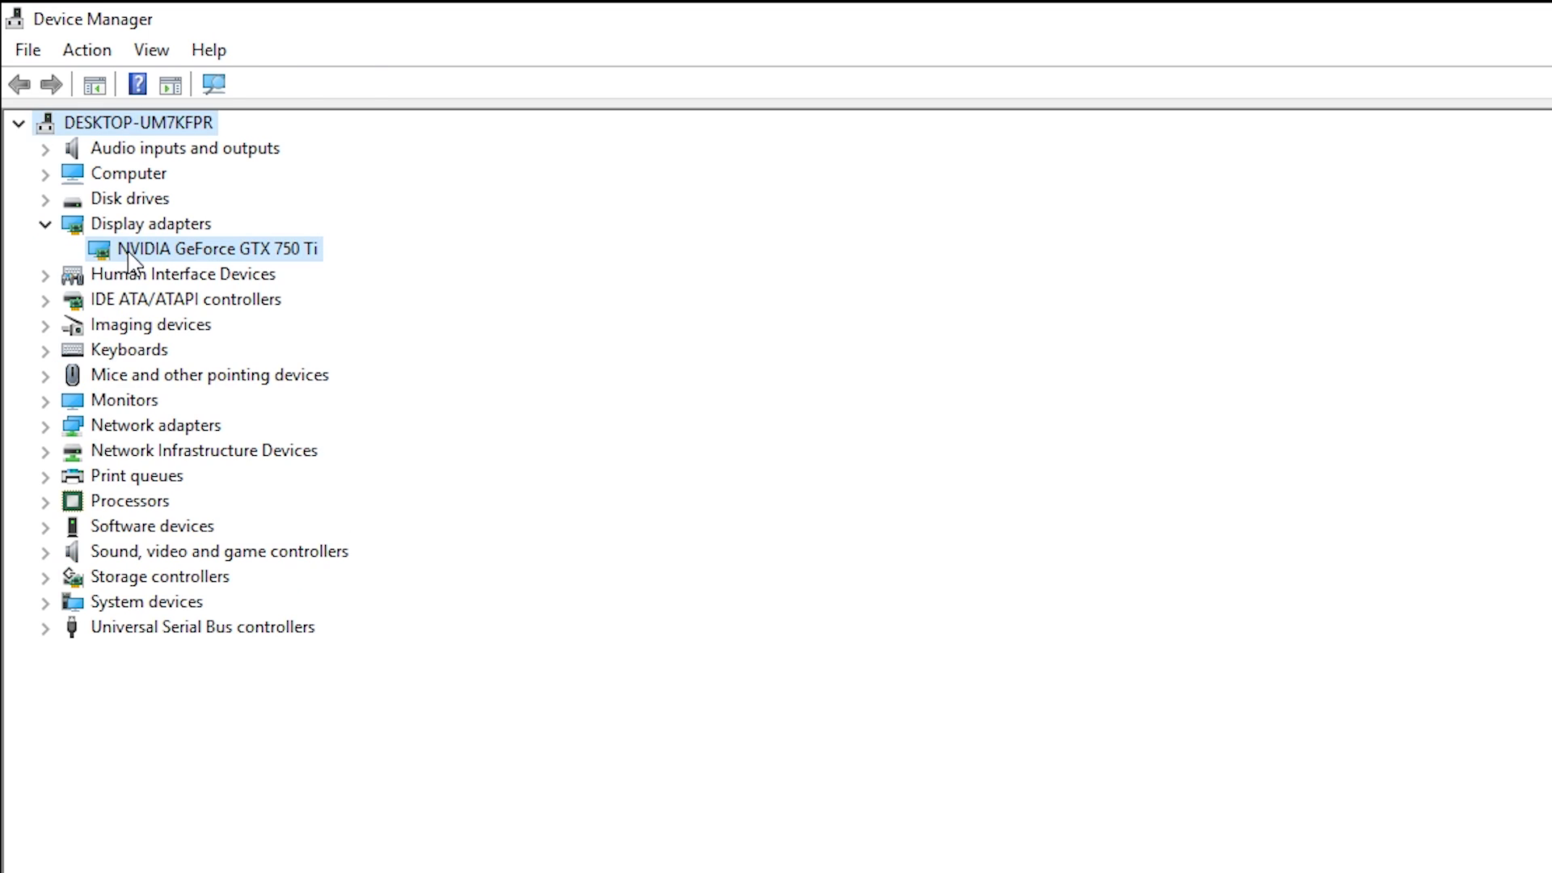
click(110, 249)
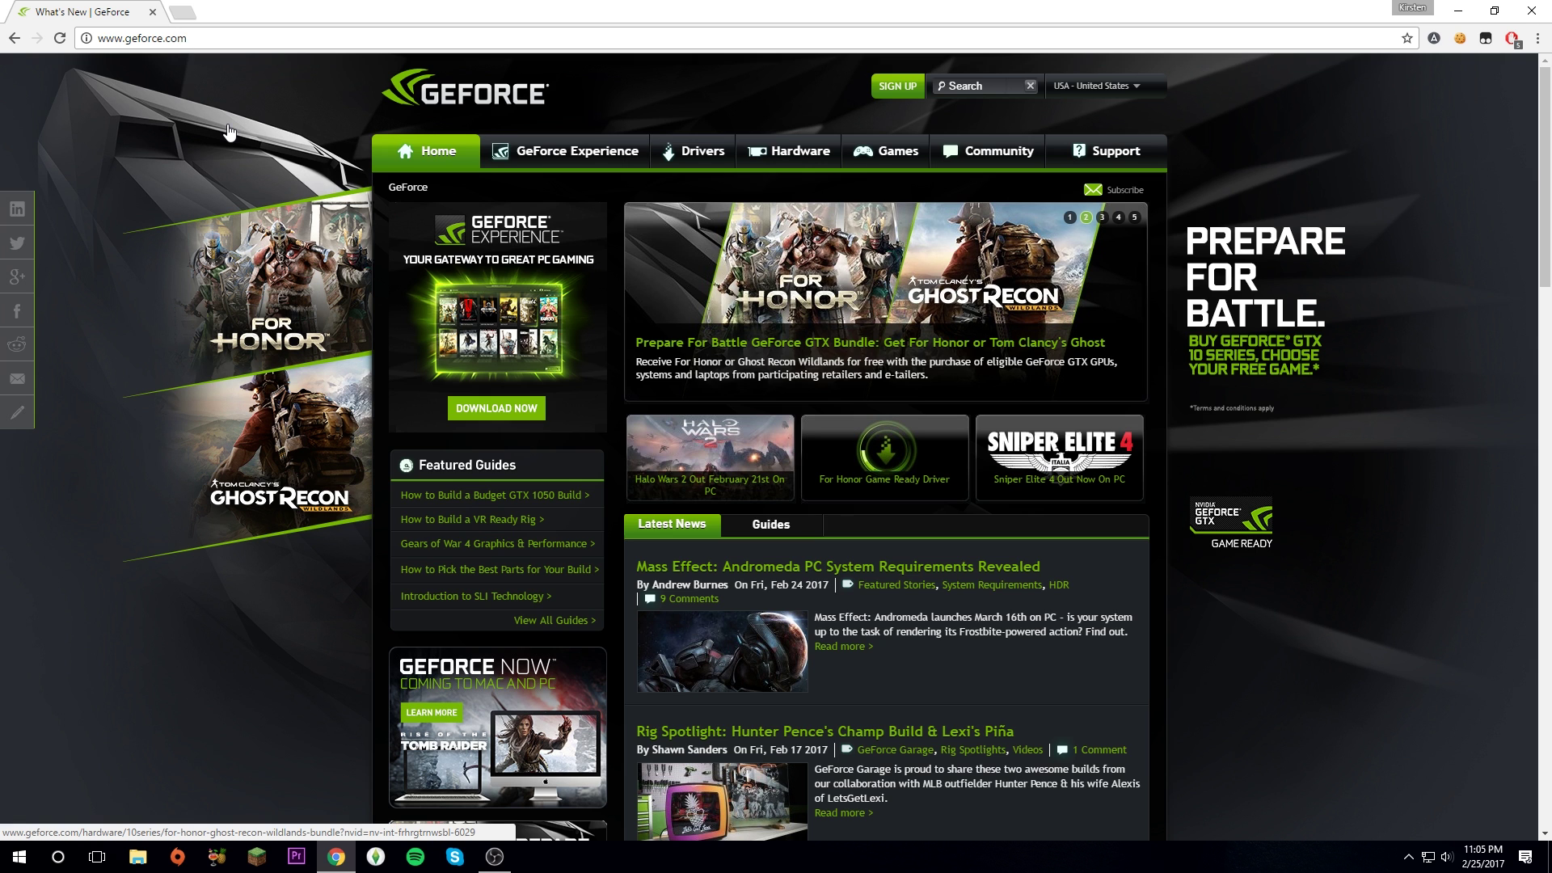
Download the GeForce Experience installer from its page on geforce.com
click(572, 161)
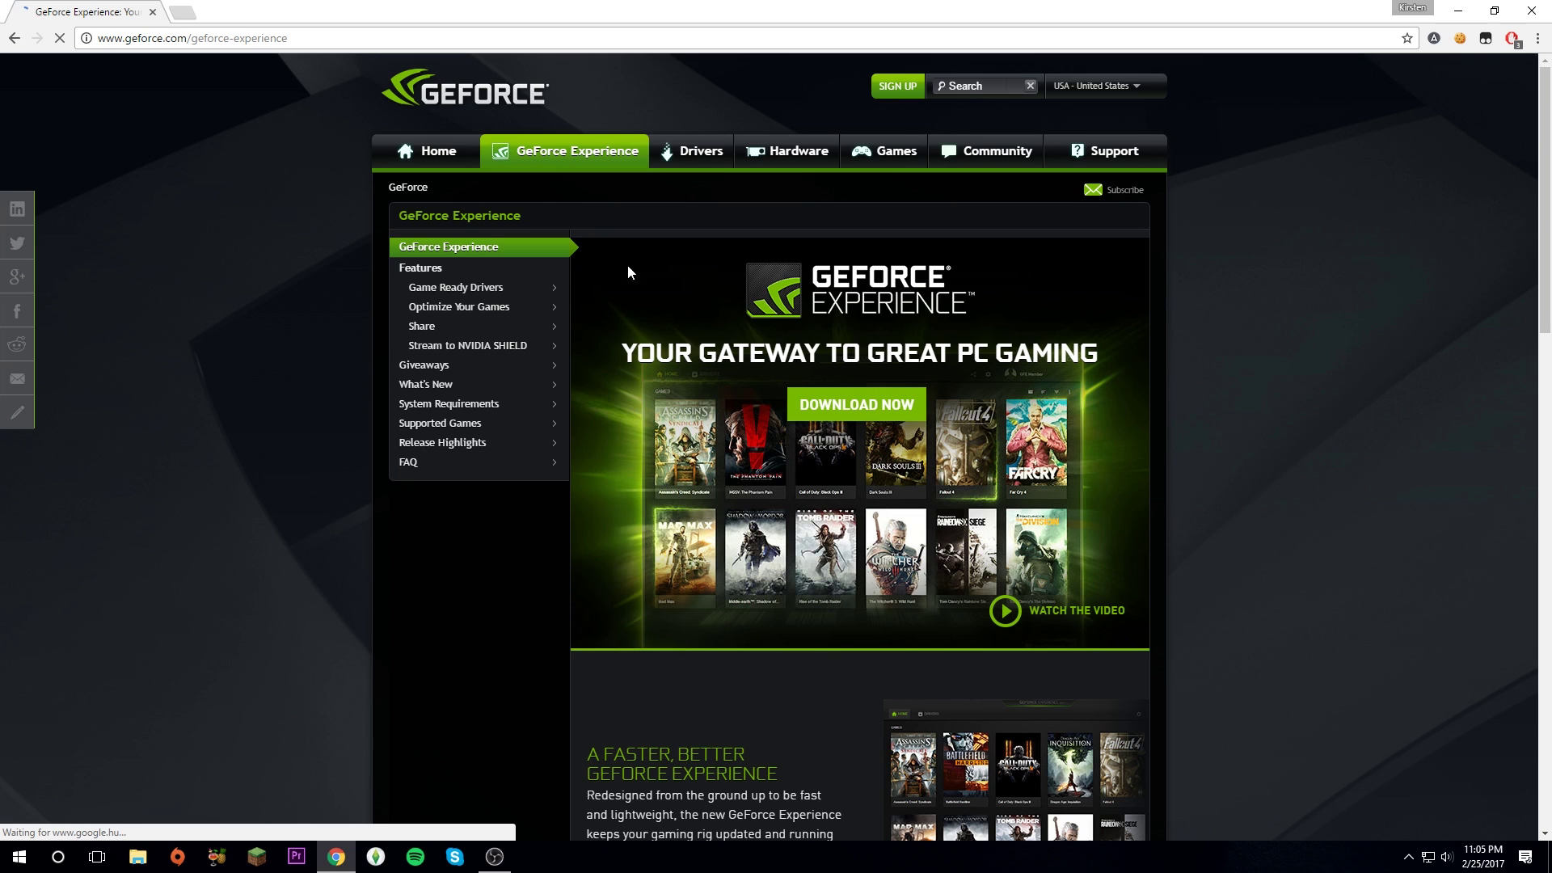
click(837, 416)
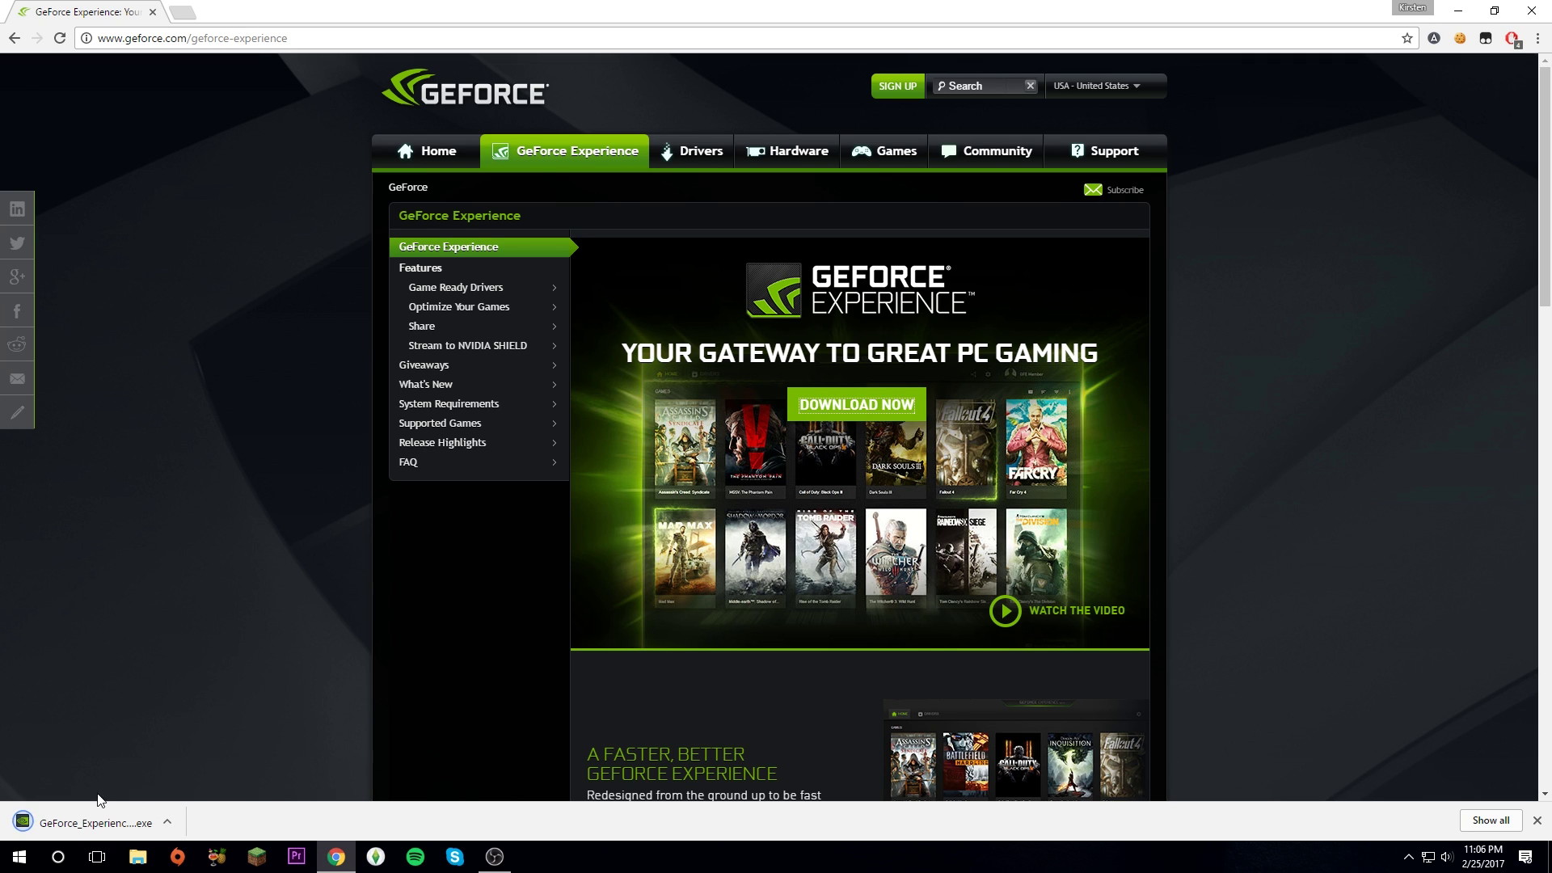
Run the downloaded installer, approve the UAC prompt, and accept the licence to install
click(95, 821)
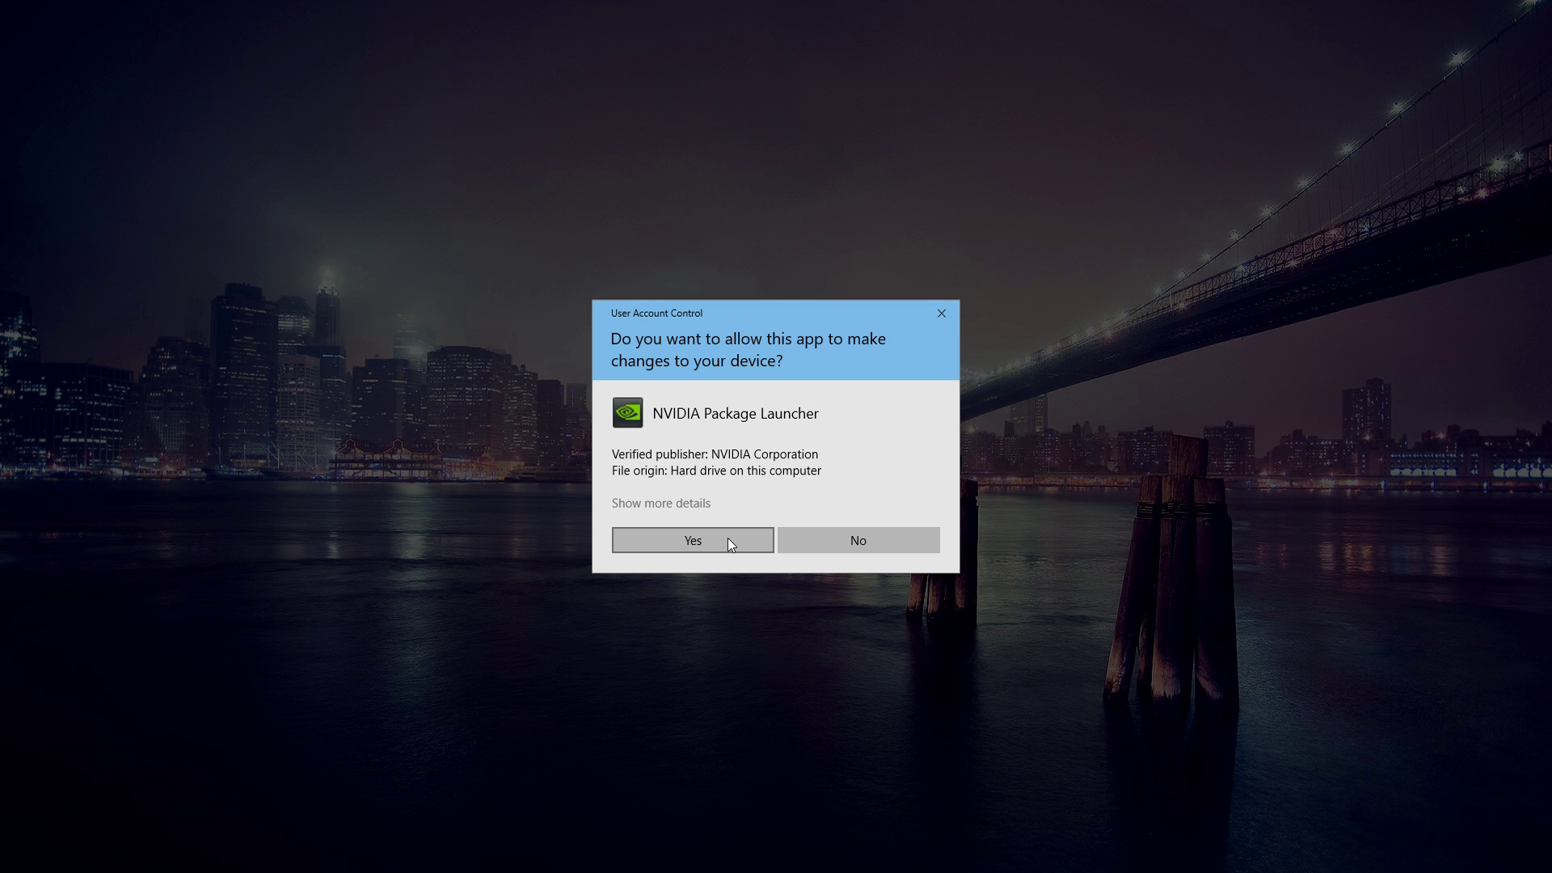
click(728, 537)
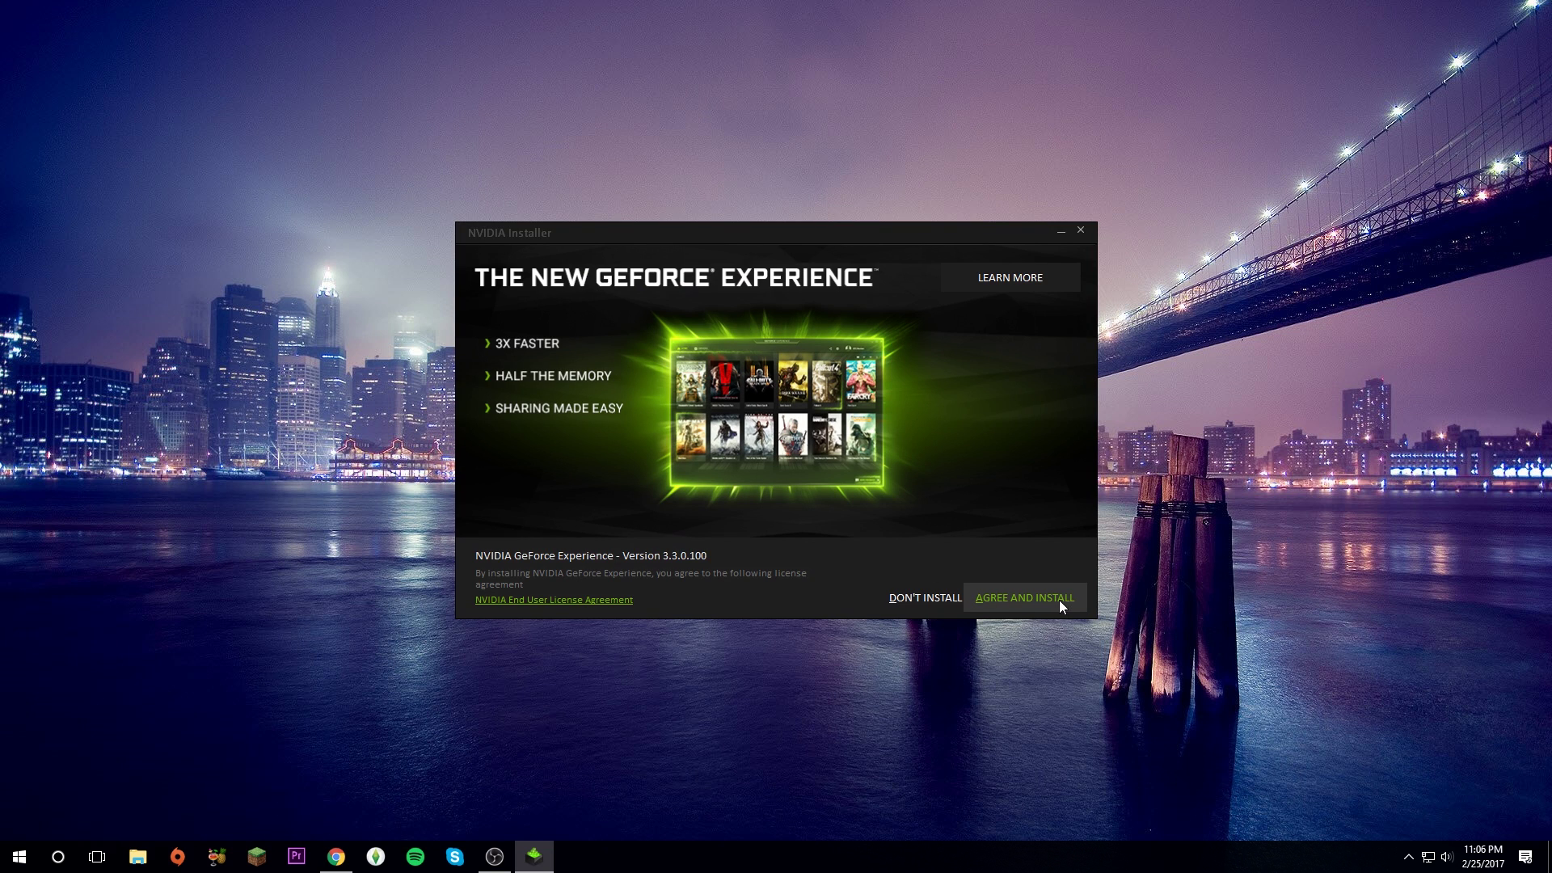
click(1059, 600)
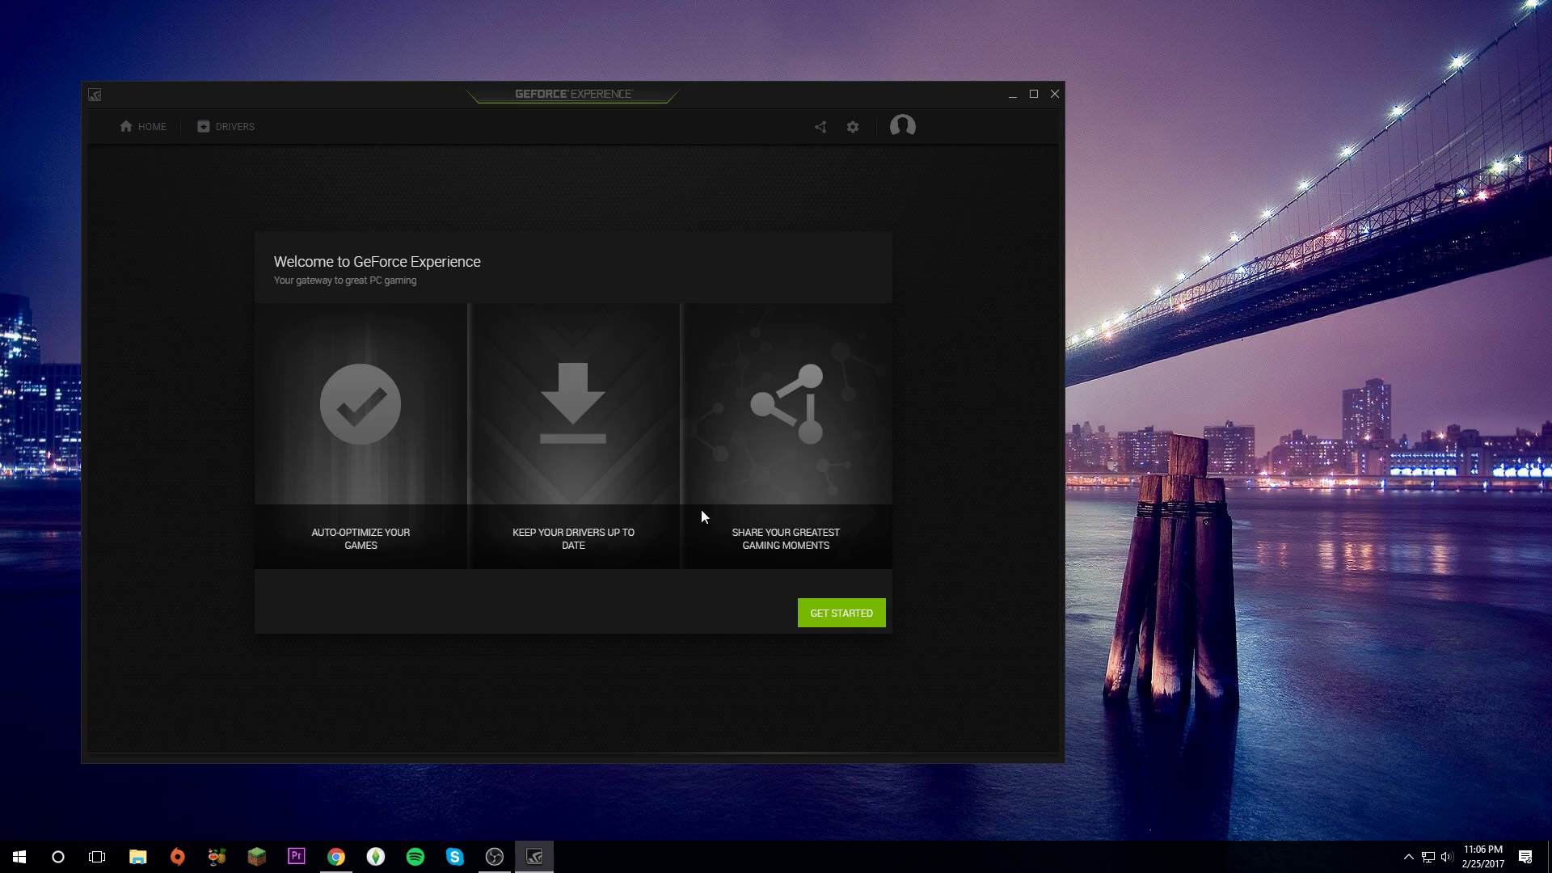
Sign in with an NVIDIA account and go through the sharing and SHIELD welcome pages
click(818, 614)
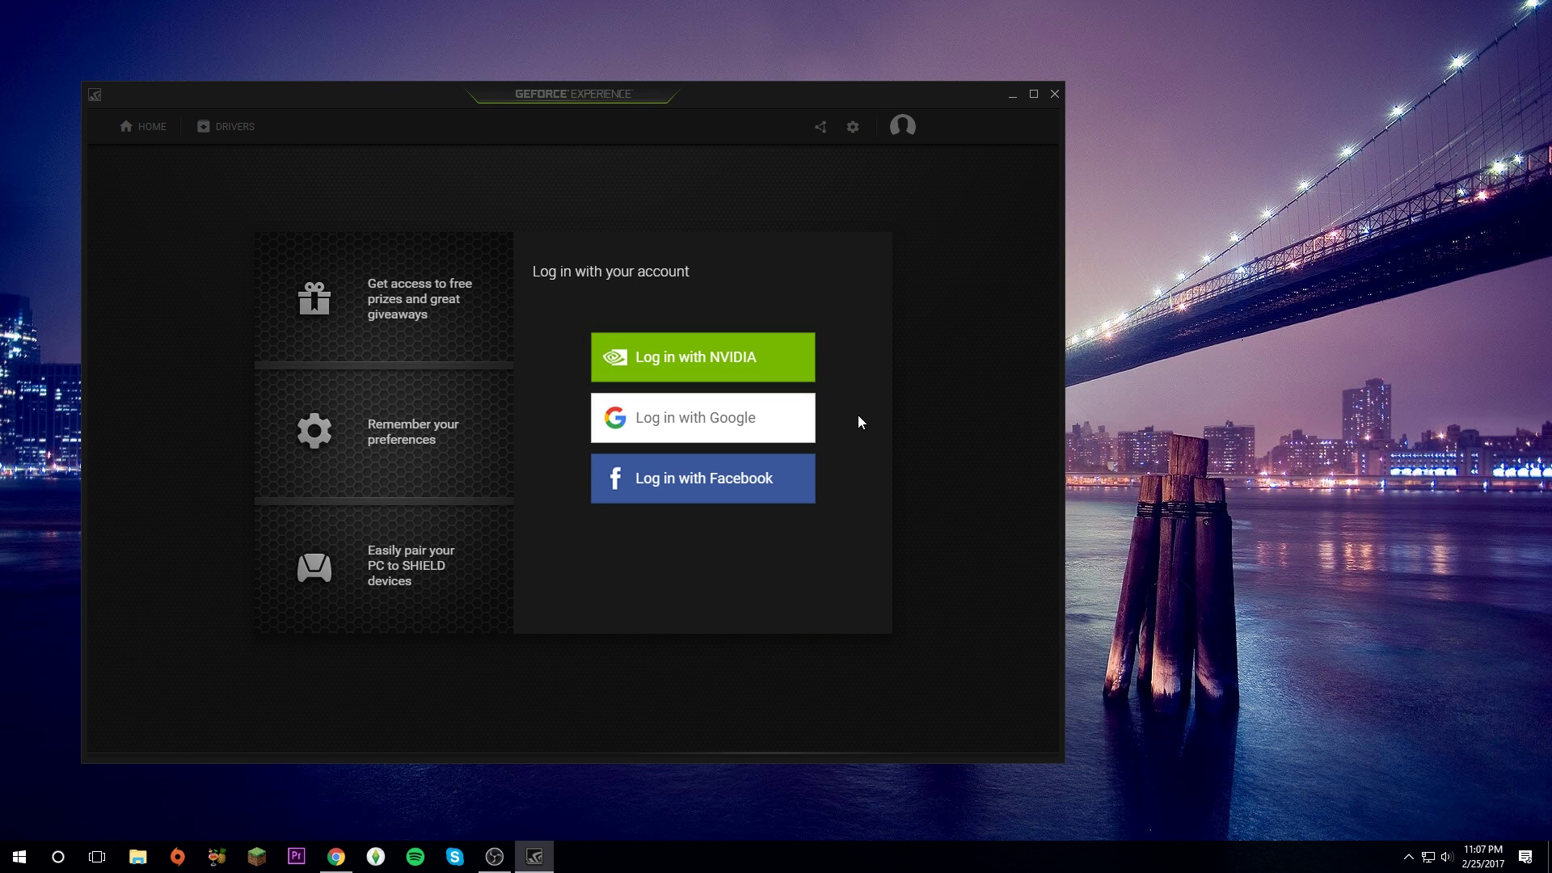
click(768, 356)
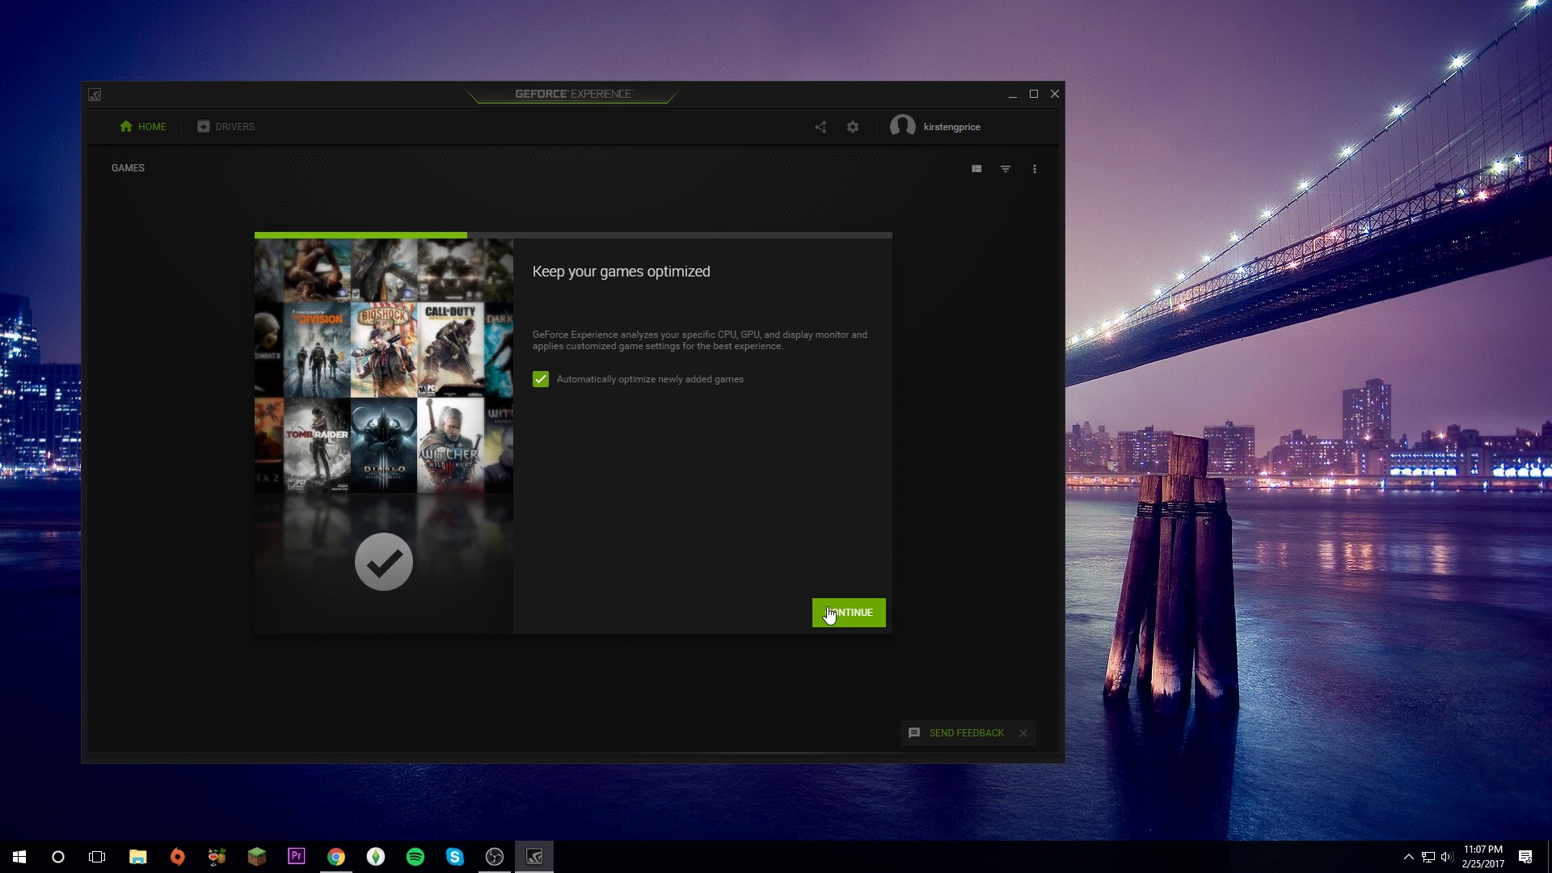
click(830, 614)
click(828, 612)
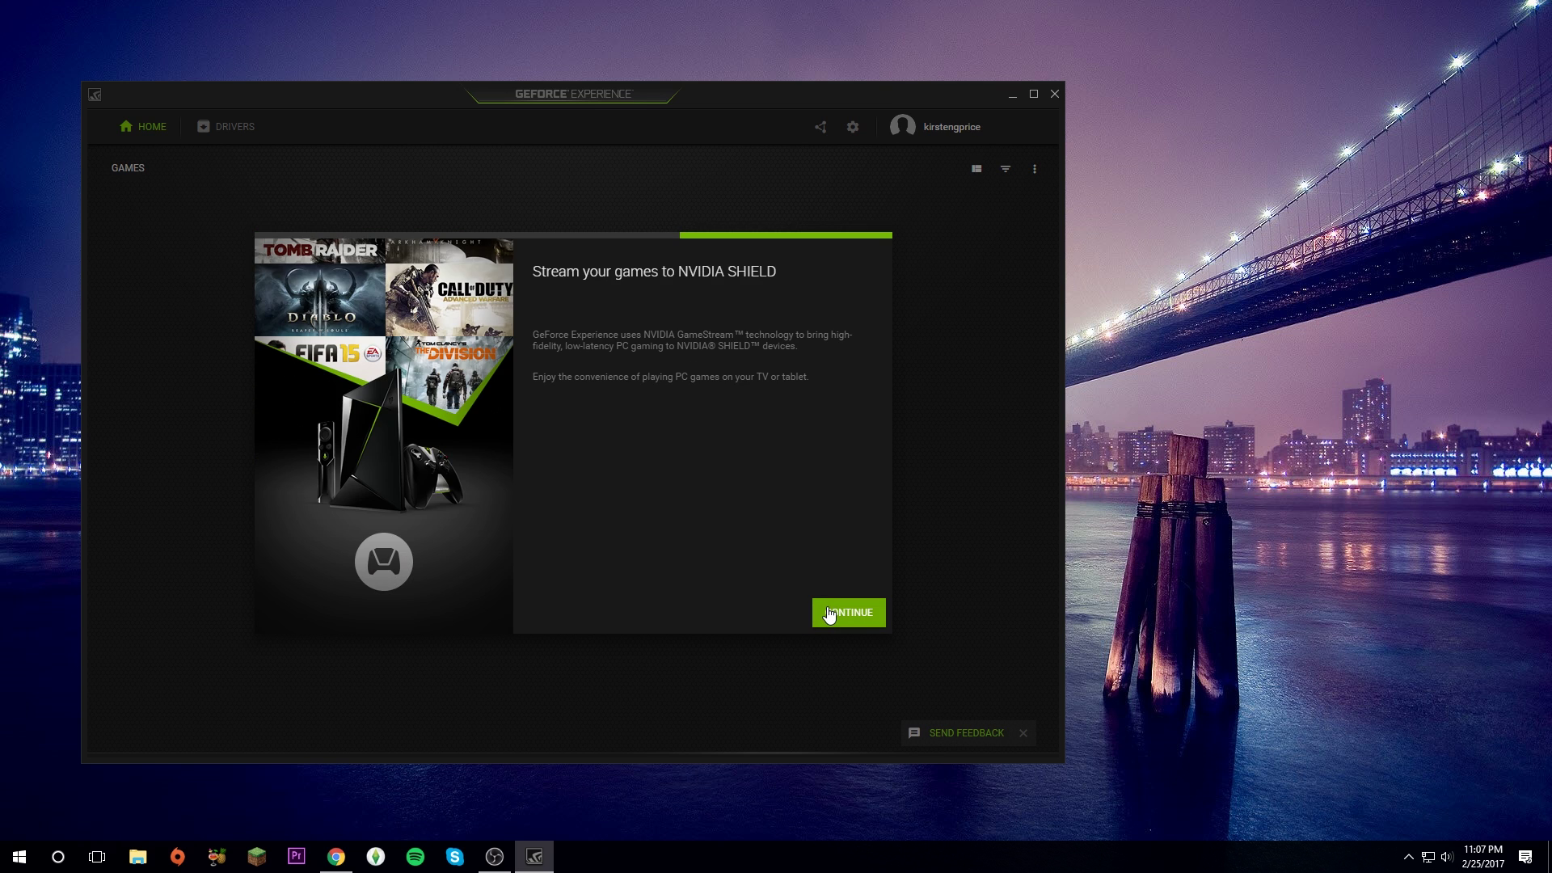
click(829, 613)
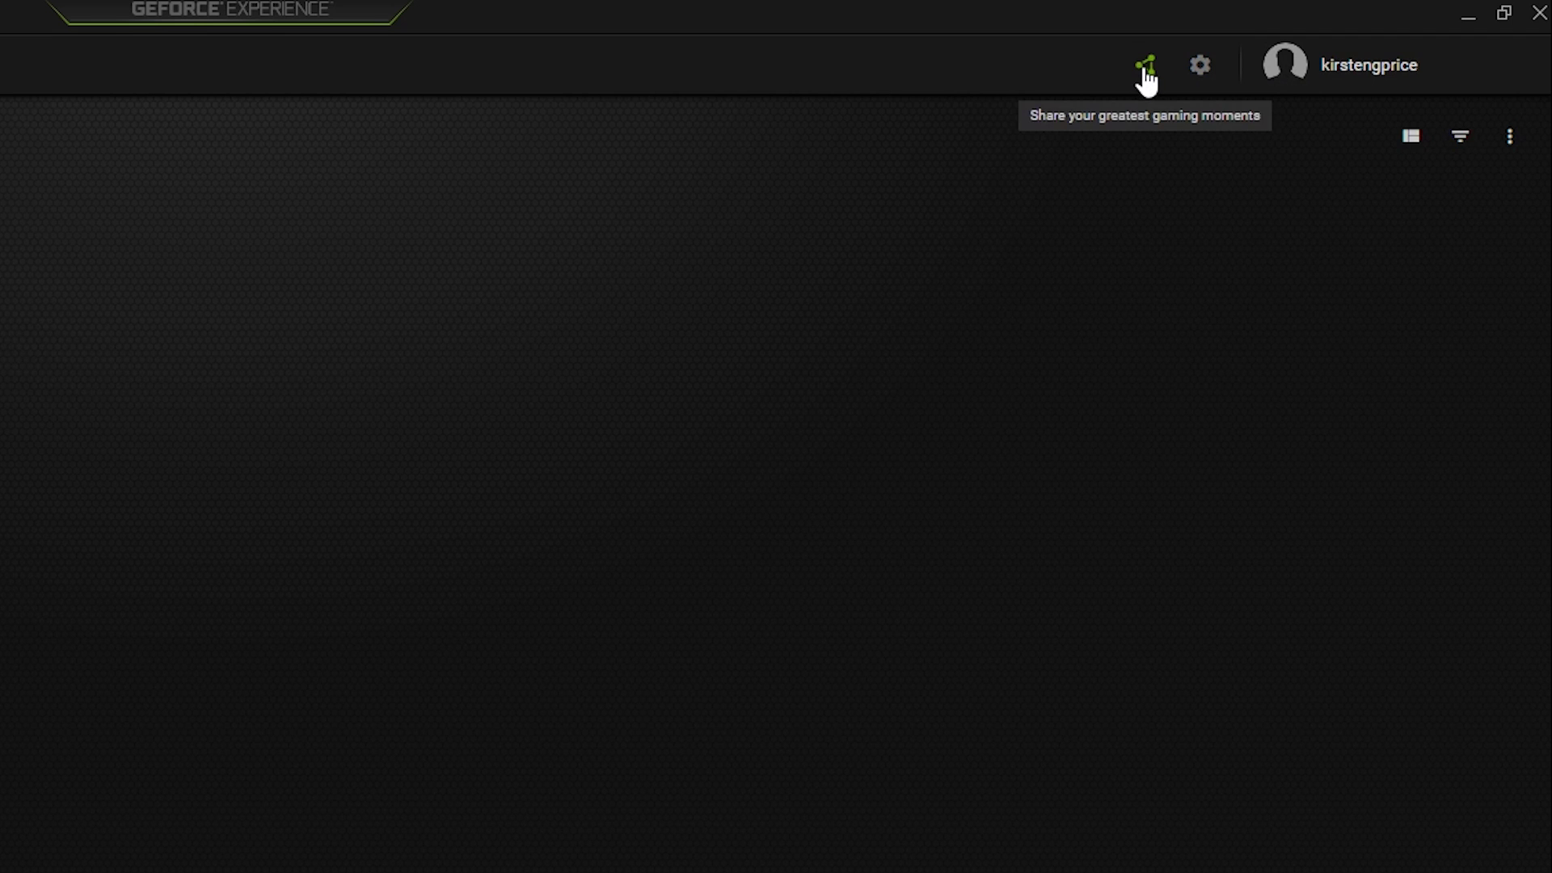
Enable desktop capture by answering Yes to Privacy control in the share overlay settings
click(1146, 68)
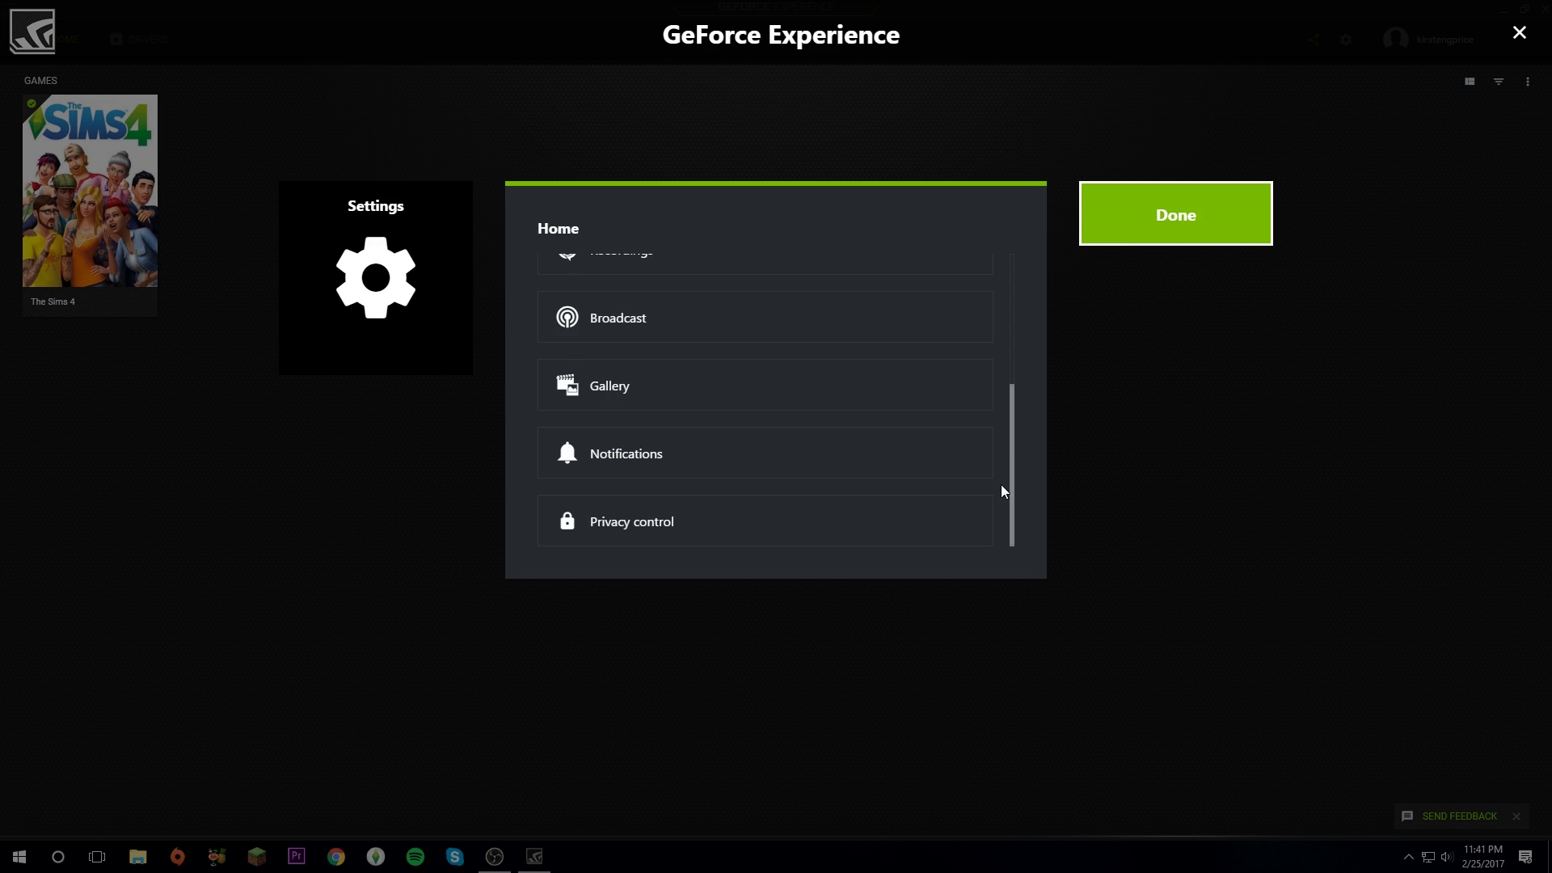
click(848, 513)
click(574, 314)
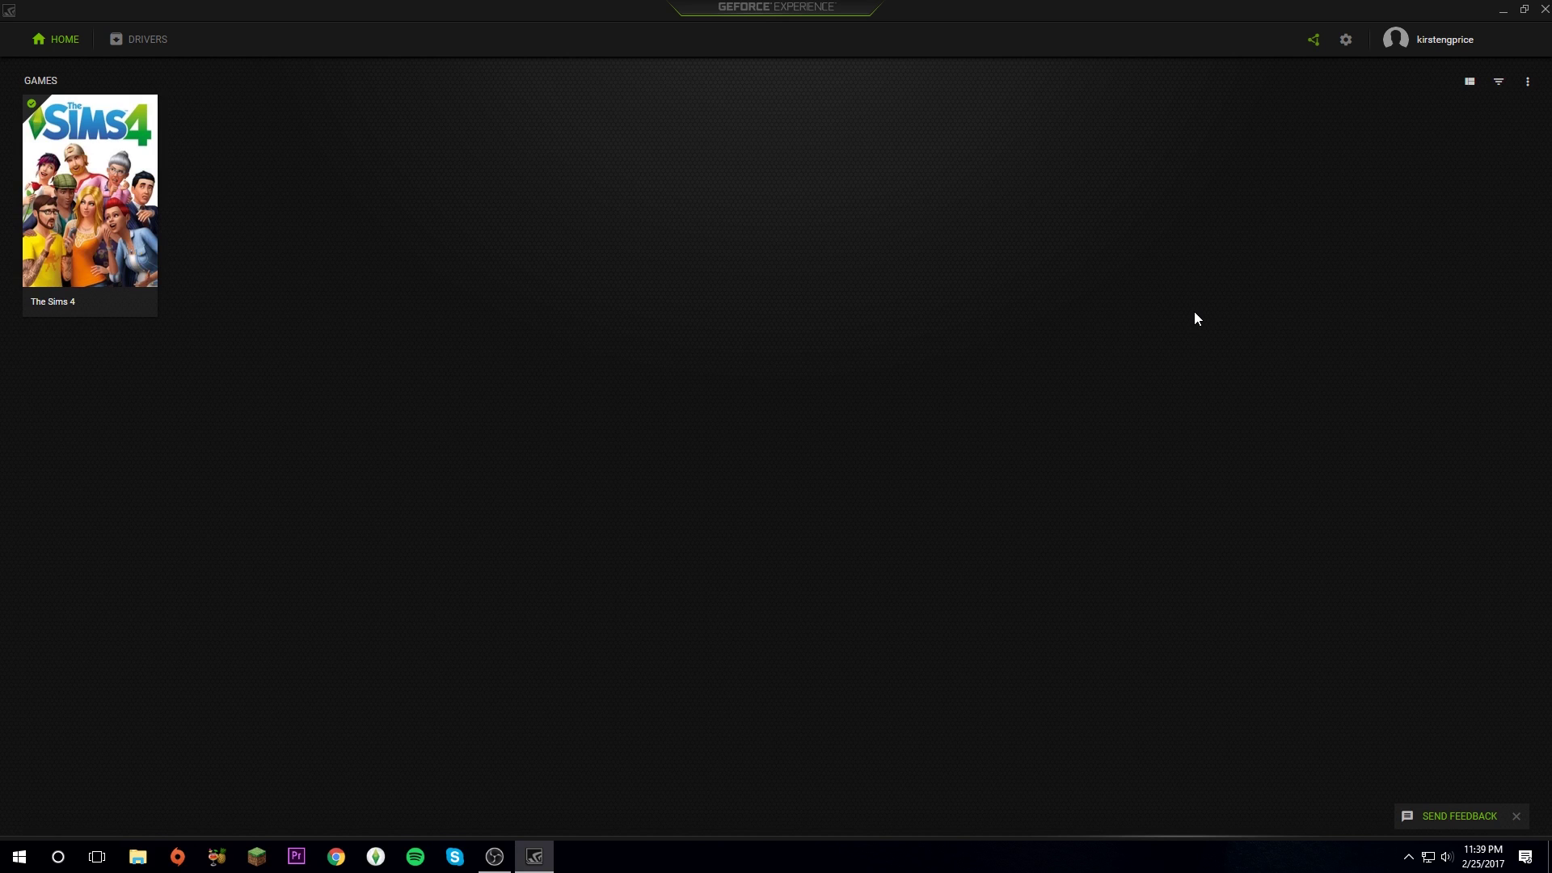
Switch Record quality to Custom with 30 FPS, 1080p HD resolution and a 30 Mbps bit rate
key(alt+z)
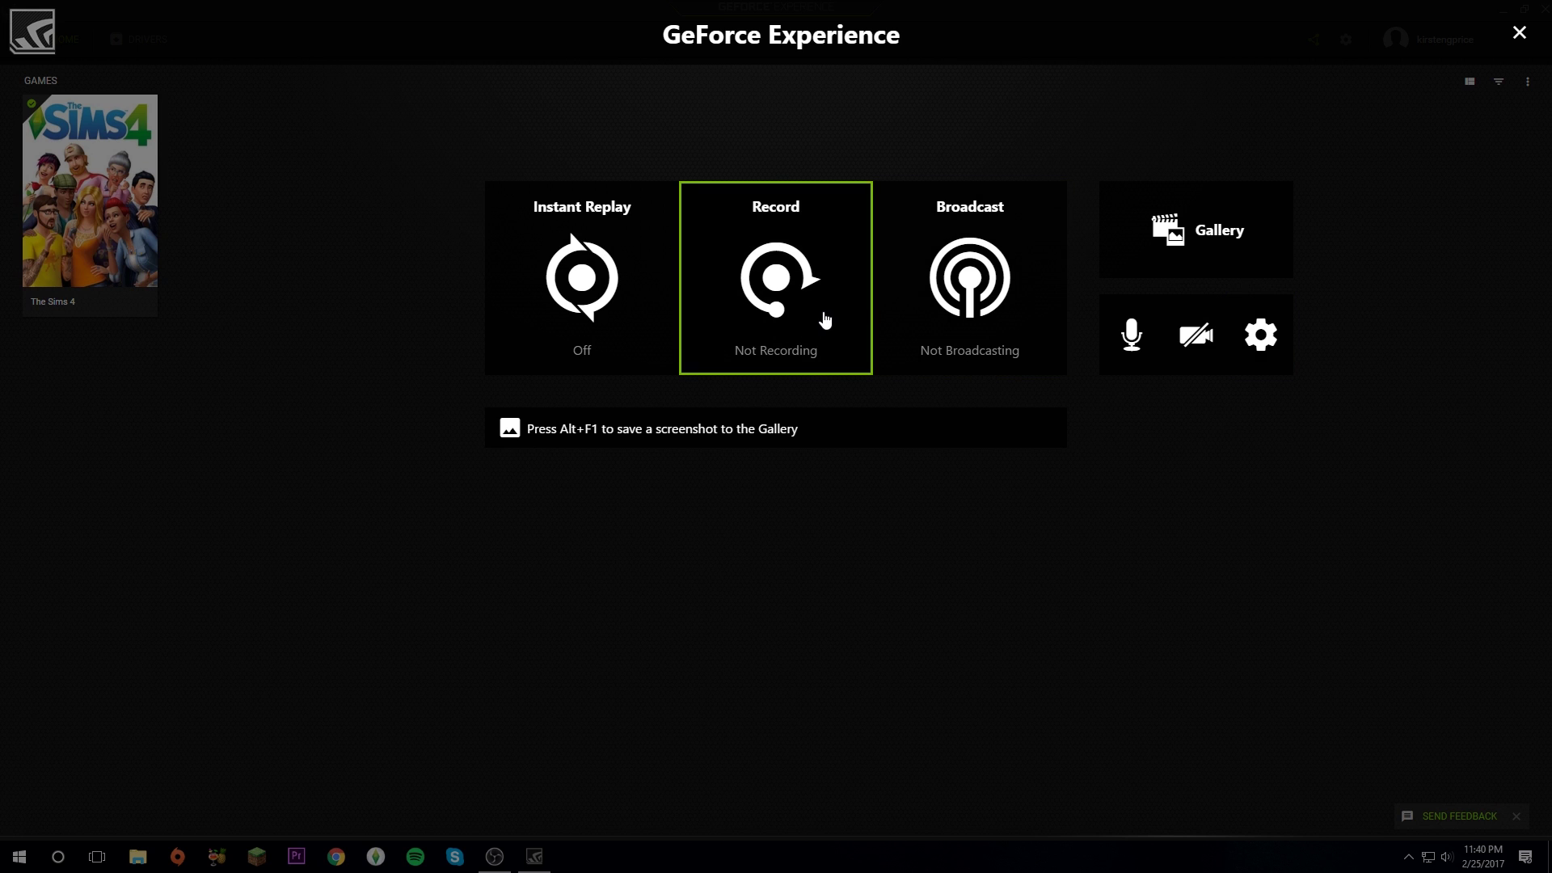
click(824, 319)
click(775, 439)
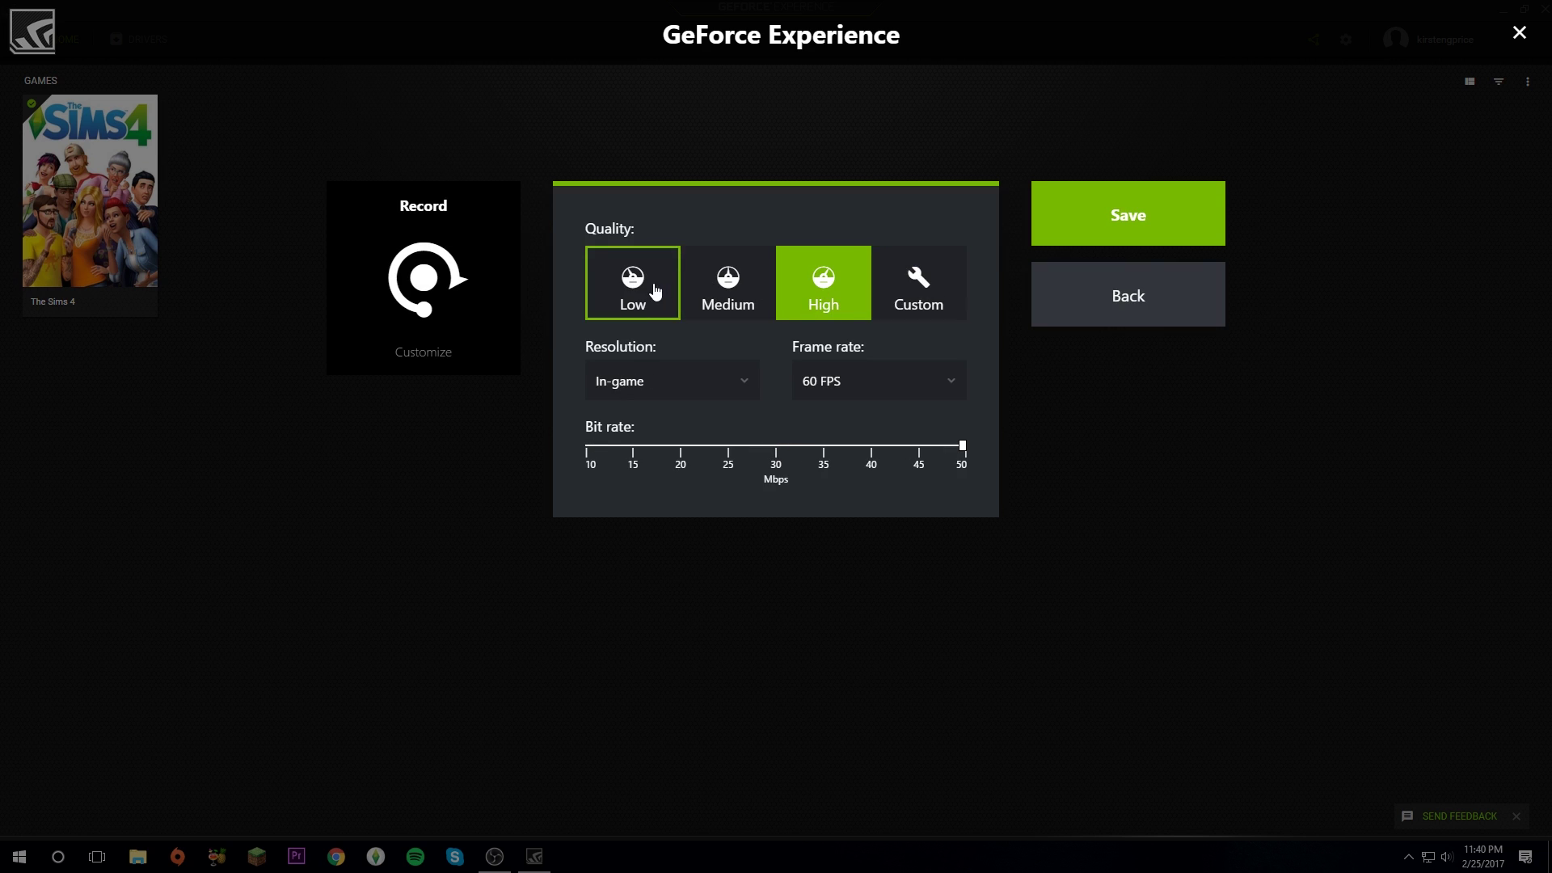
click(919, 295)
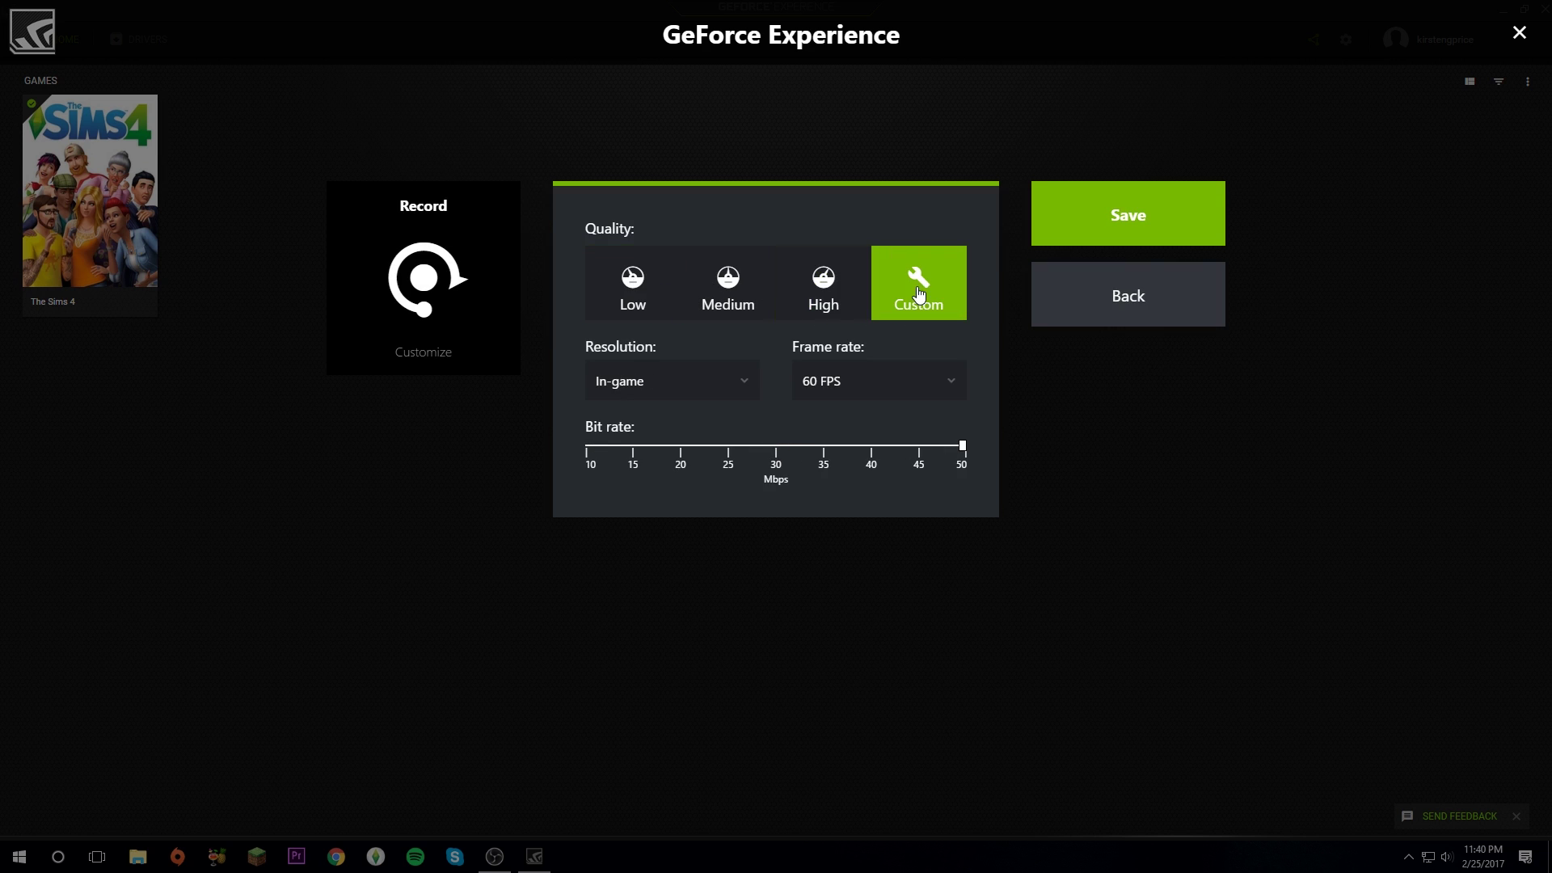
click(855, 386)
click(858, 385)
click(686, 390)
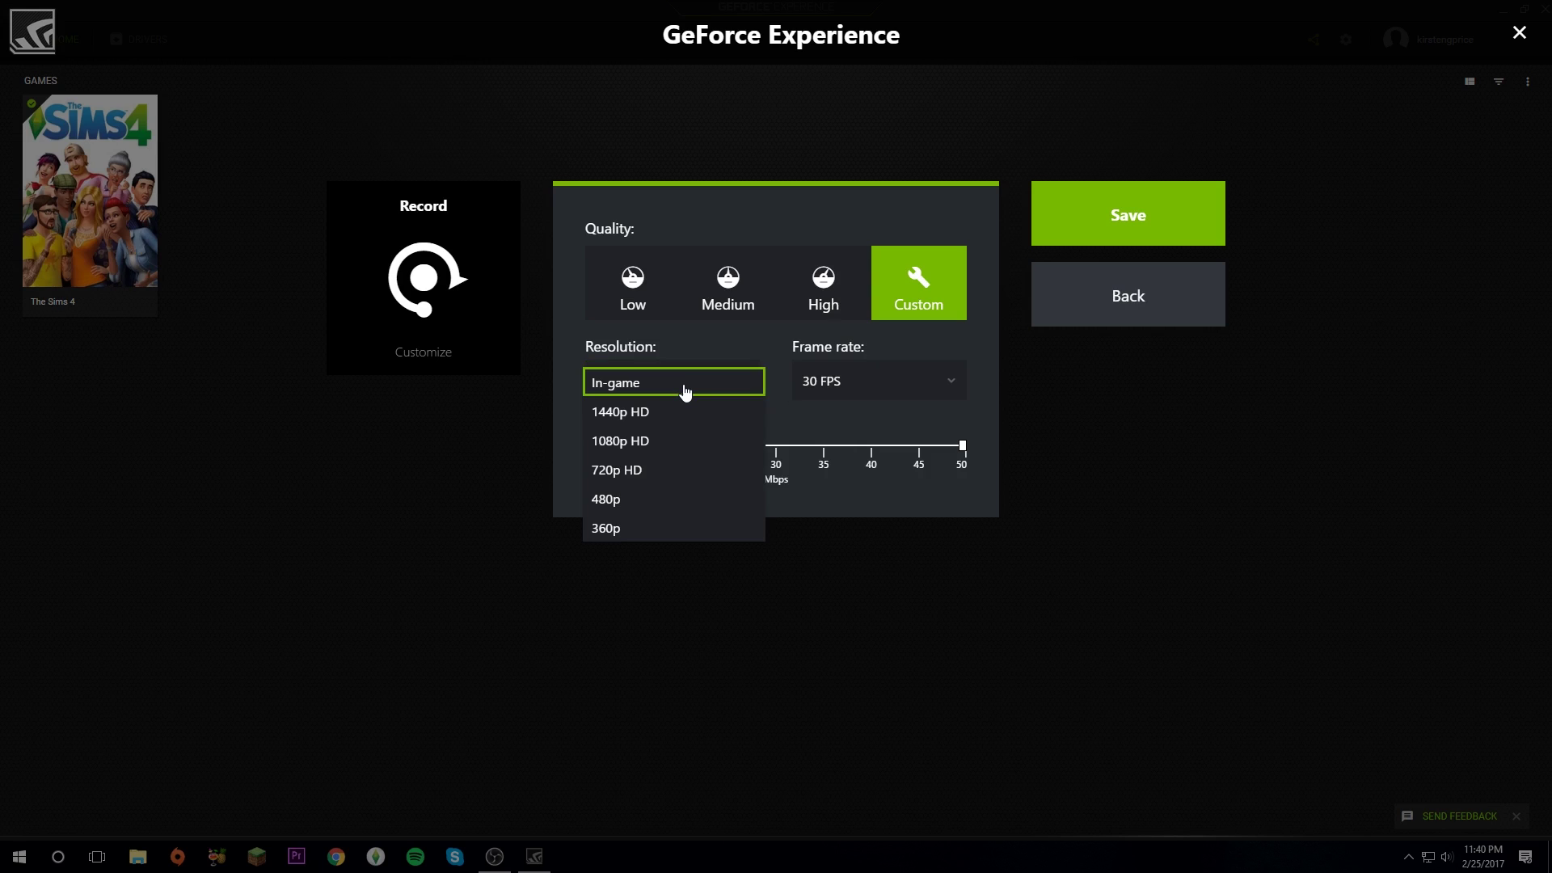
click(673, 443)
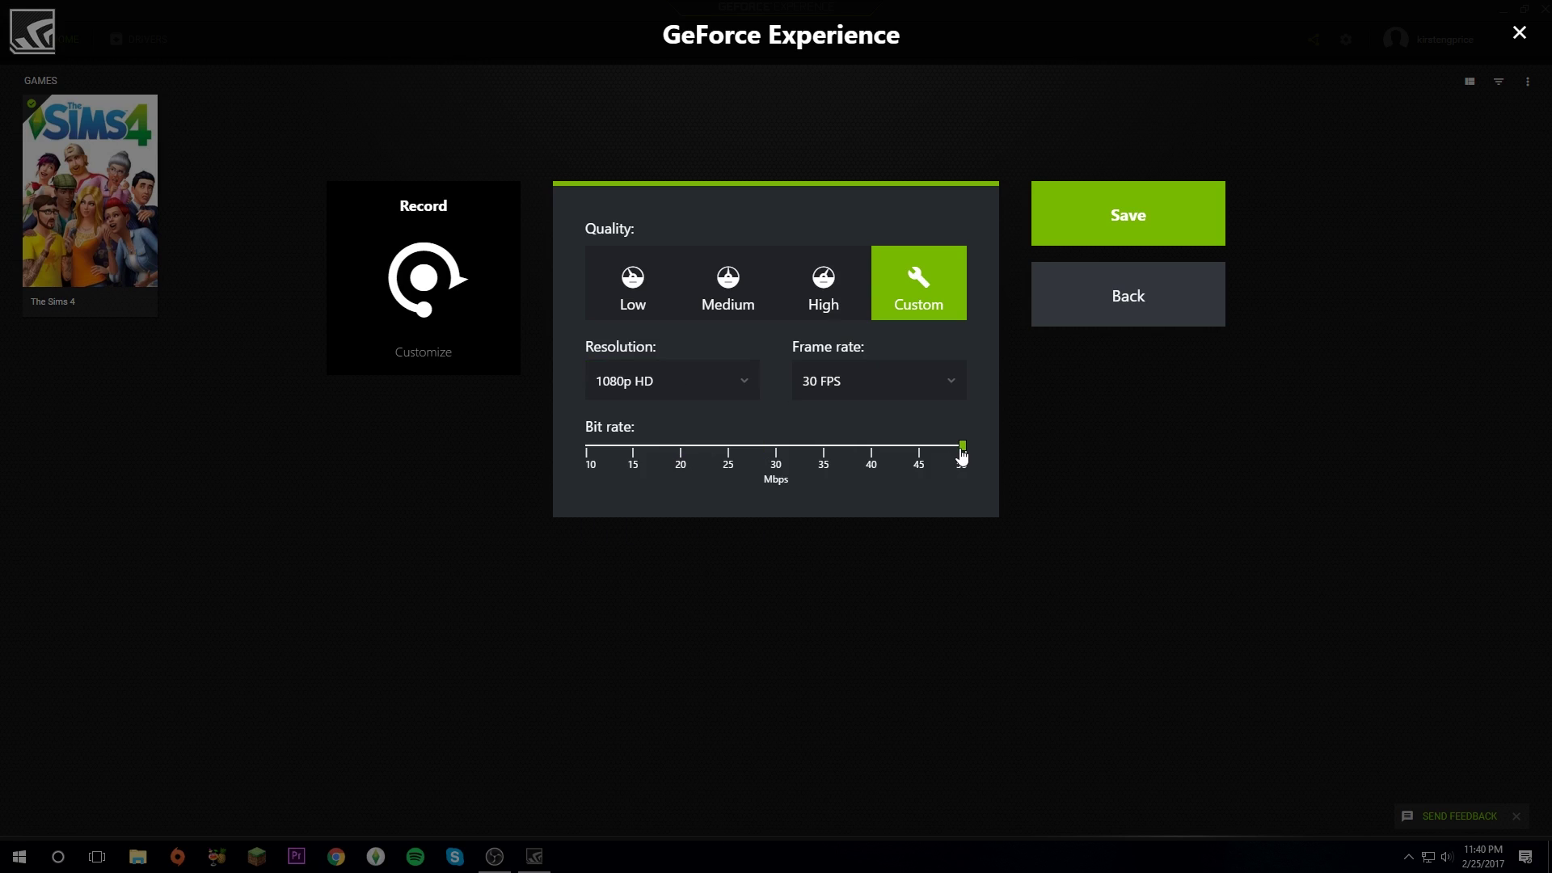
drag(962, 447, 774, 461)
Save the custom recording settings and set the microphone to Always on
click(1128, 216)
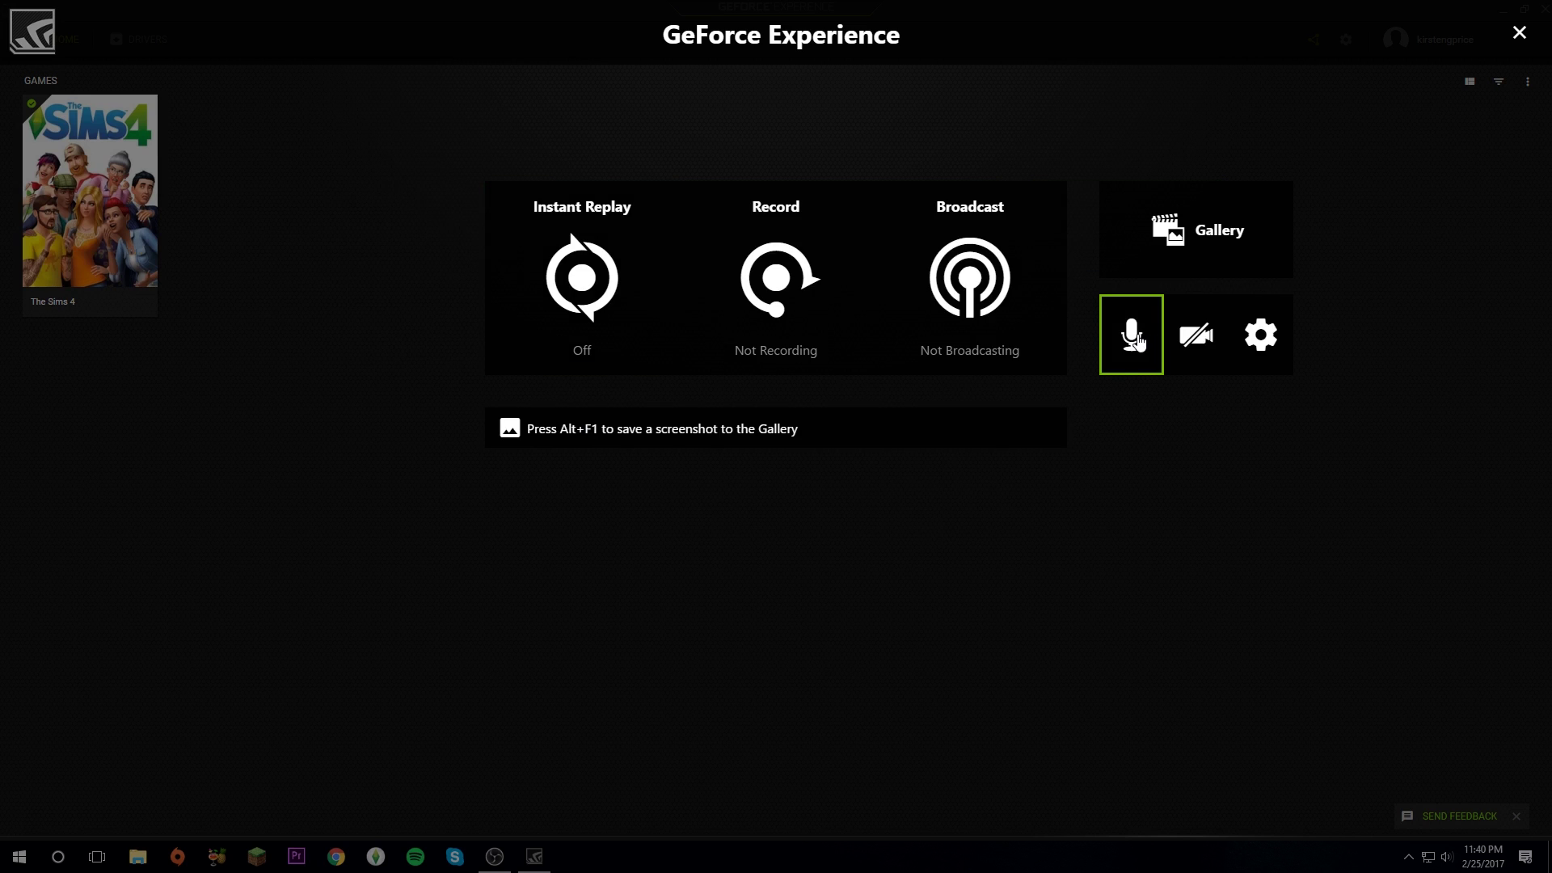
click(1136, 340)
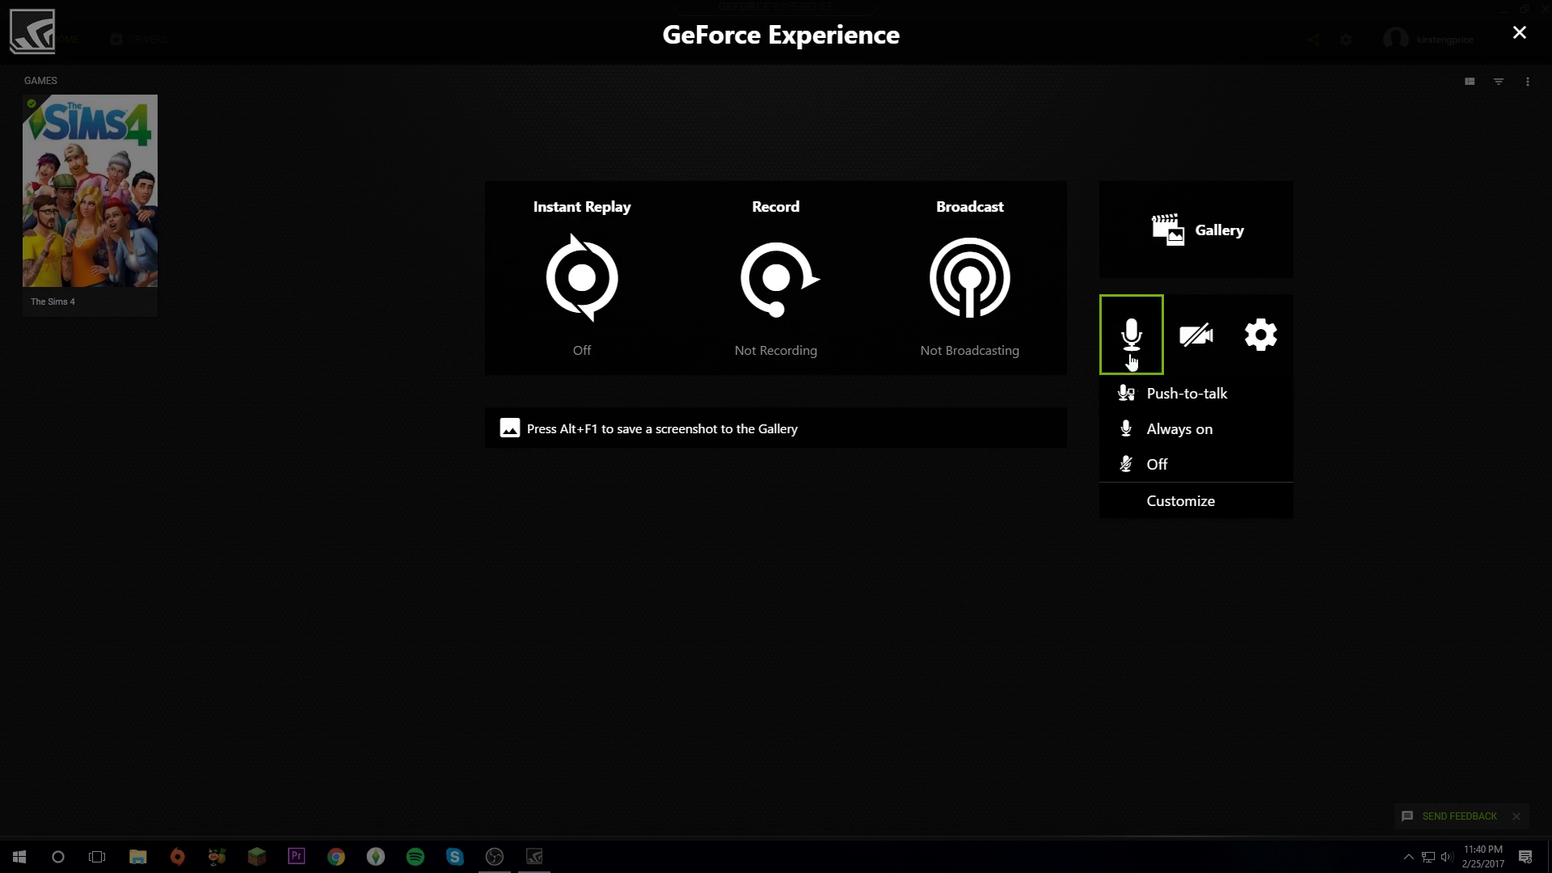
click(1161, 428)
Select the Blue Snowball as the microphone, adjust its volume to 100%, and save
click(1134, 350)
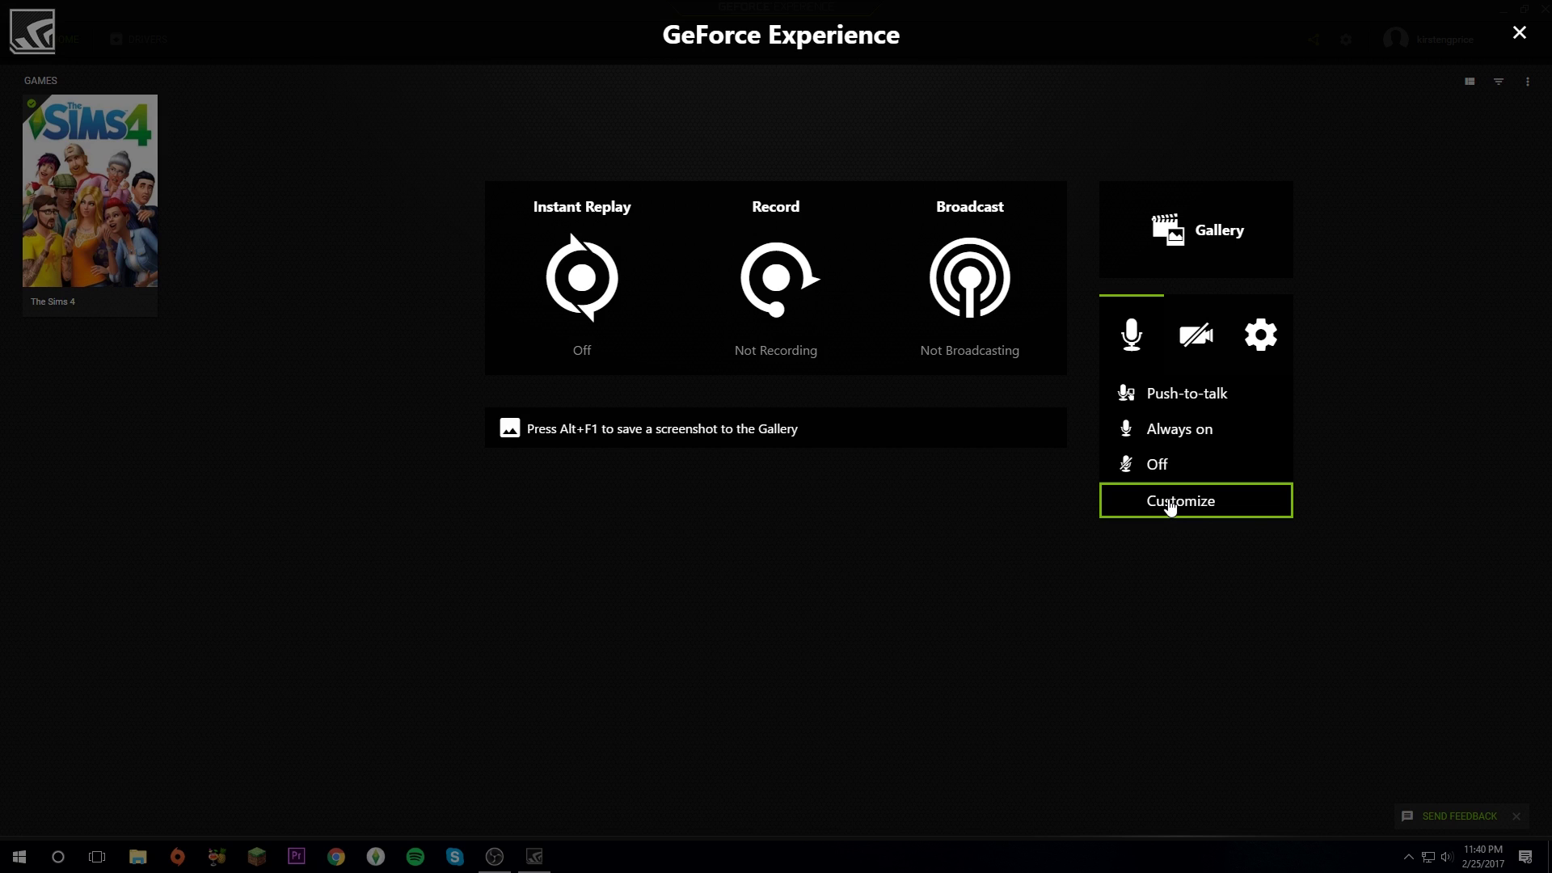
click(1170, 503)
click(699, 241)
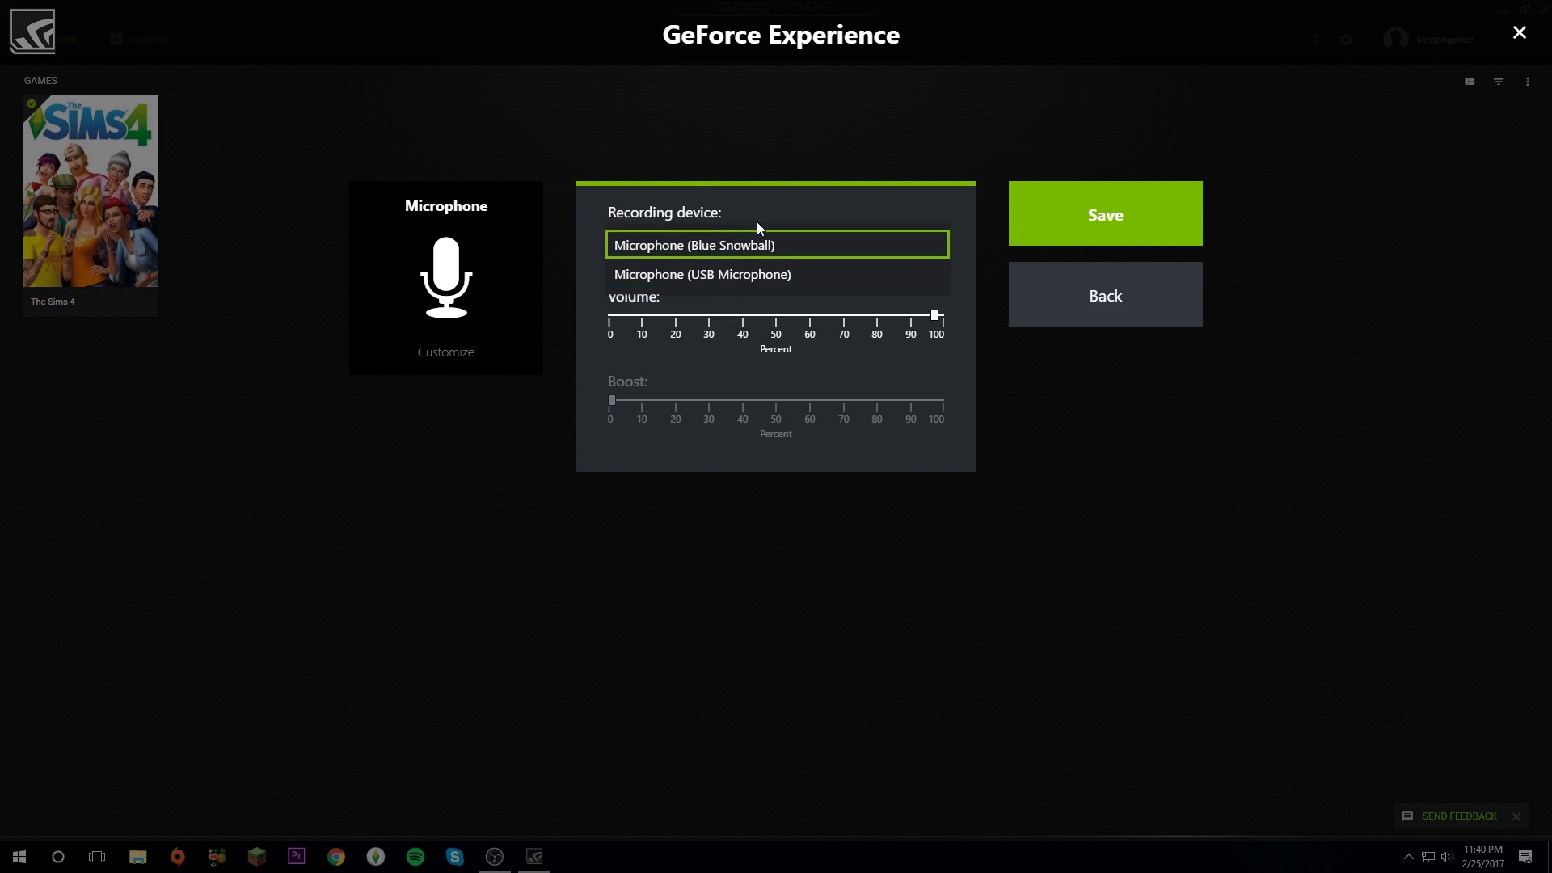
click(781, 247)
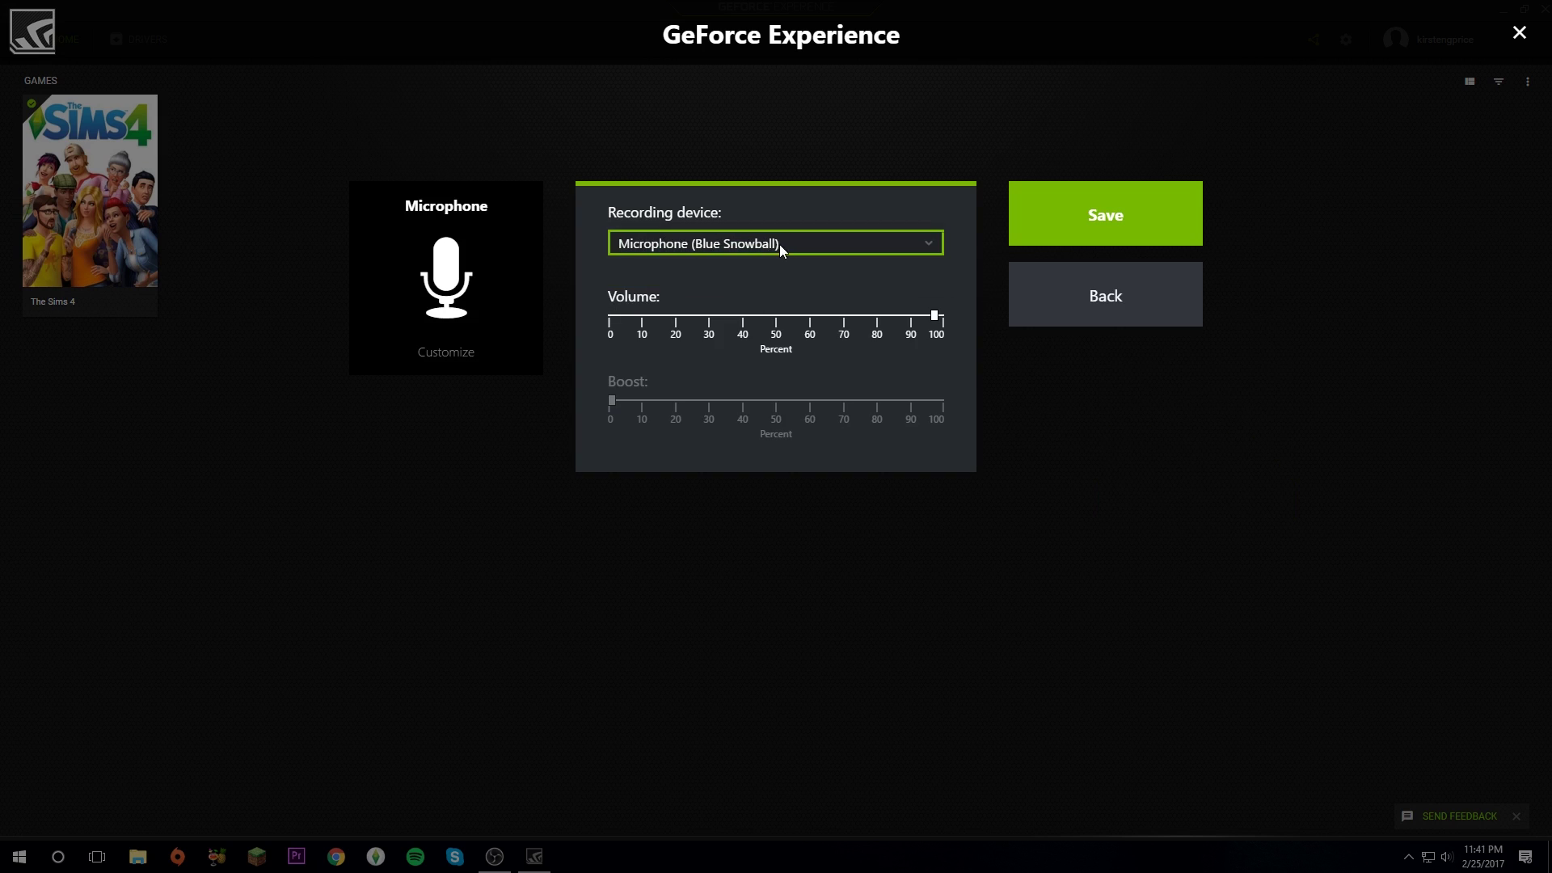
mouse_move(921, 322)
mouse_down()
mouse_move(619, 322)
mouse_move(939, 323)
mouse_up()
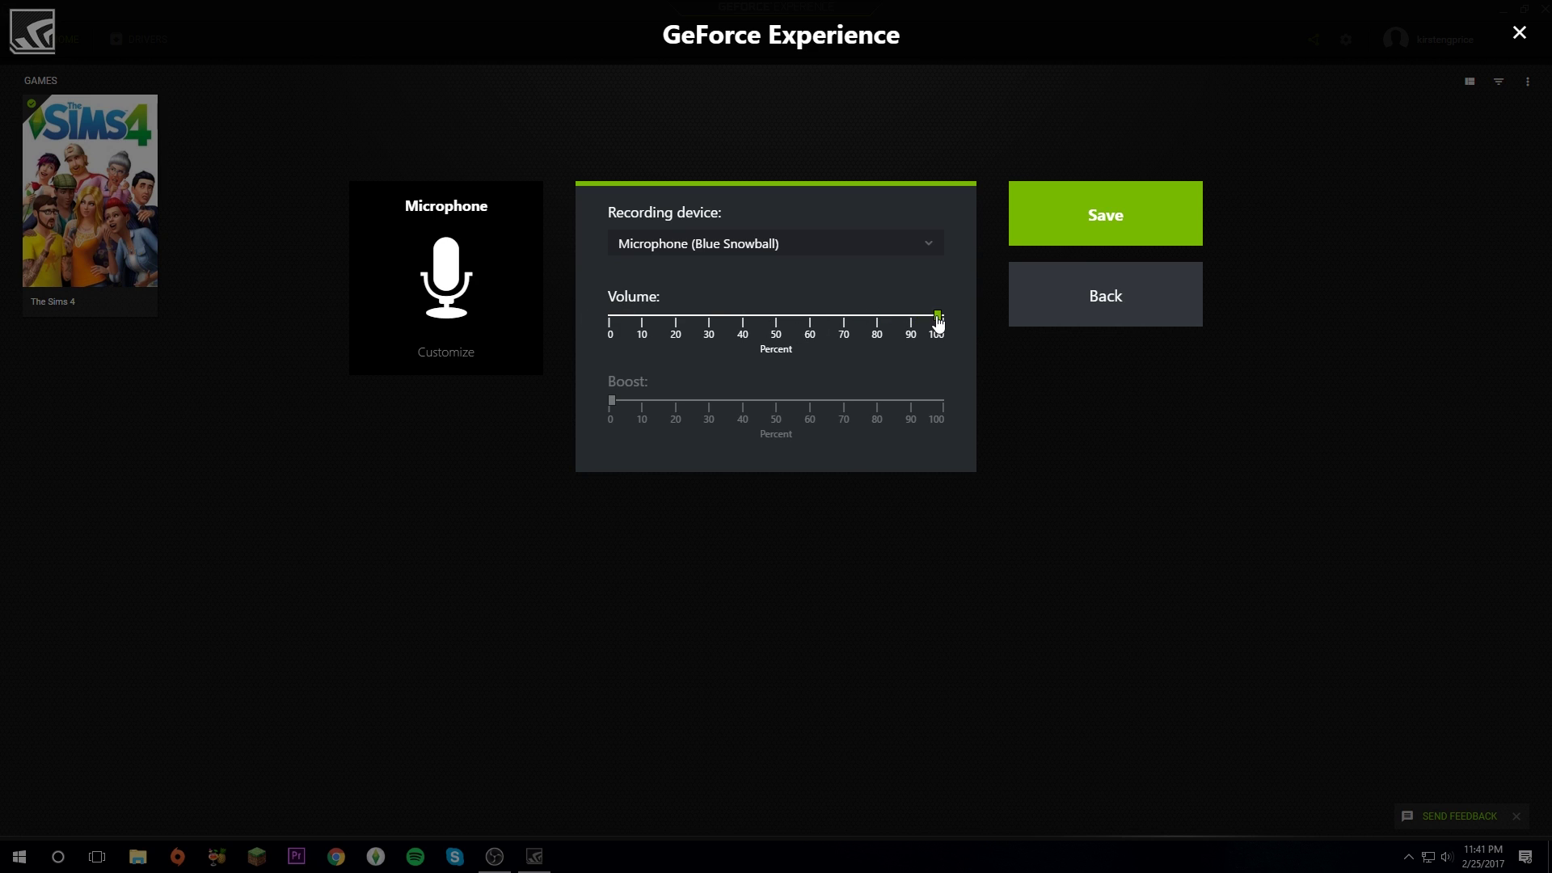
click(1127, 203)
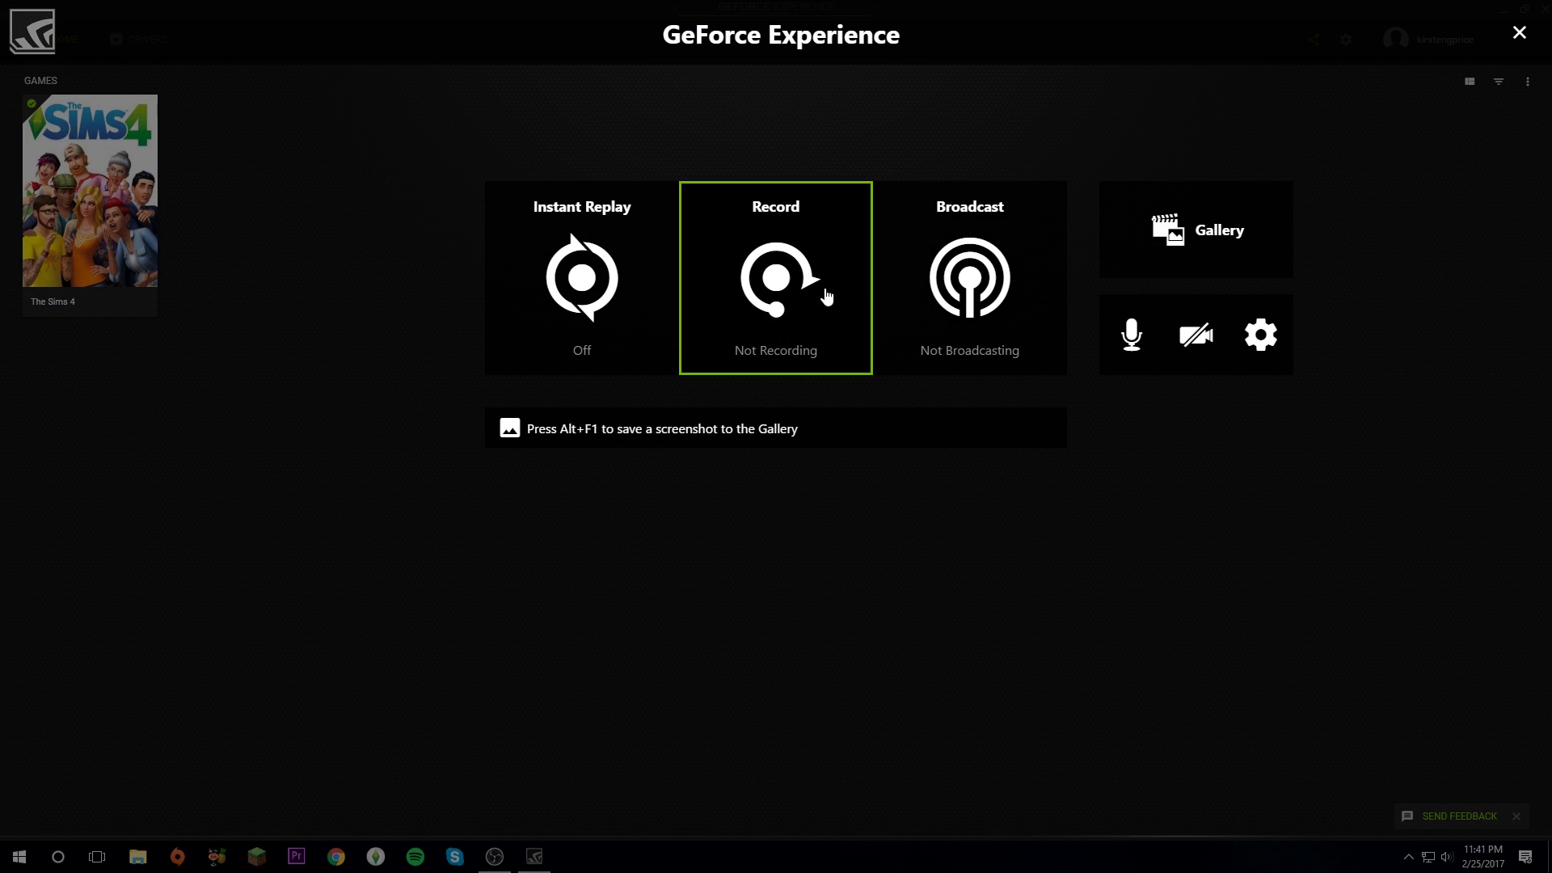
Start a short recording, then stop it with Alt+F9
click(826, 297)
click(762, 394)
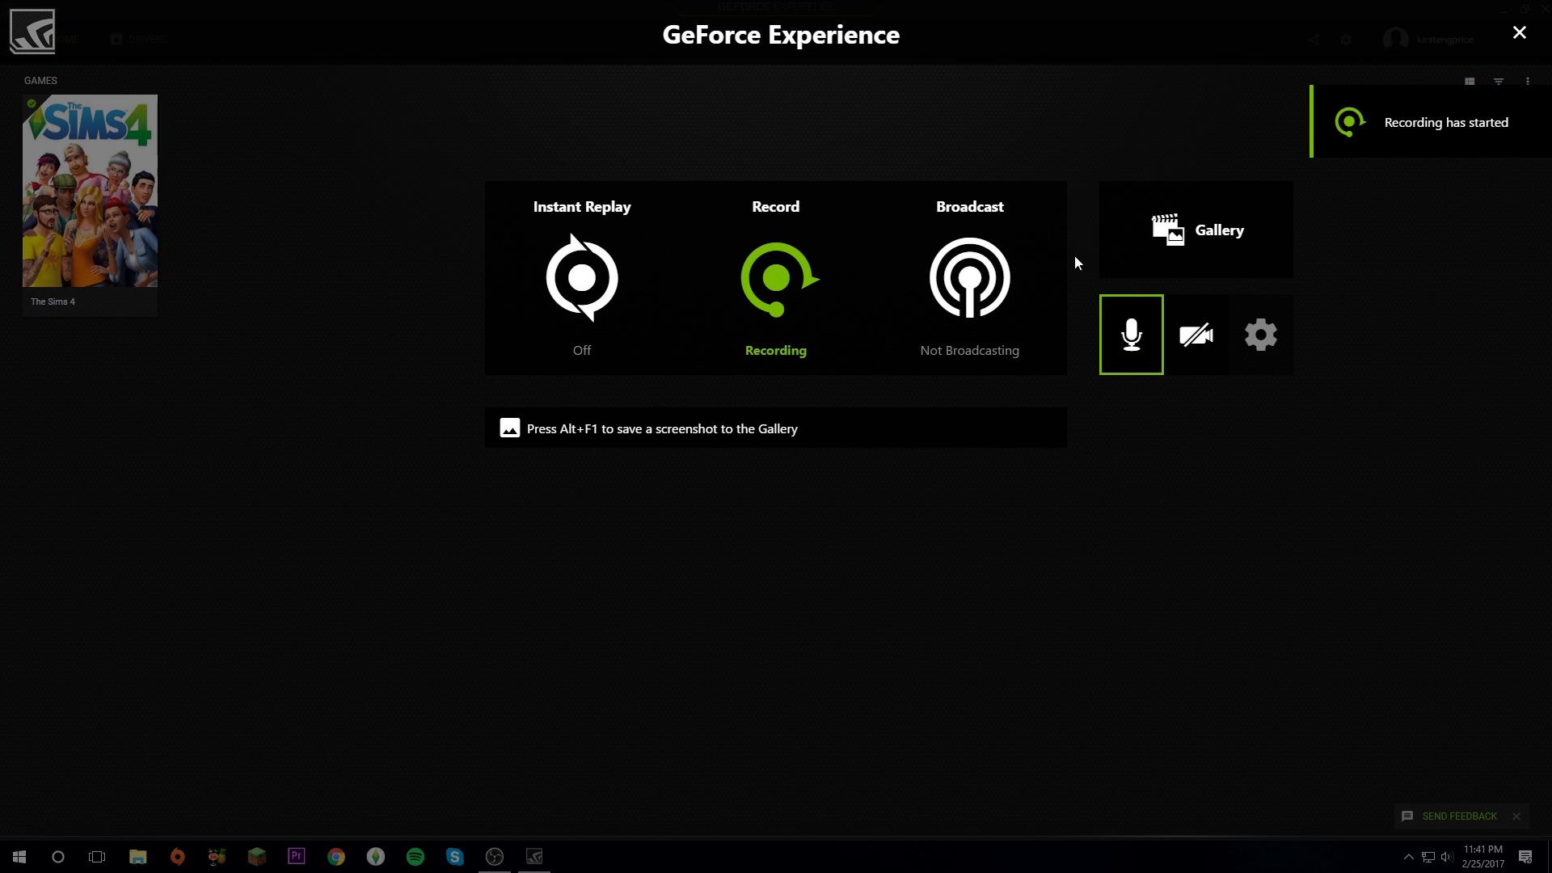
key(alt+F9)
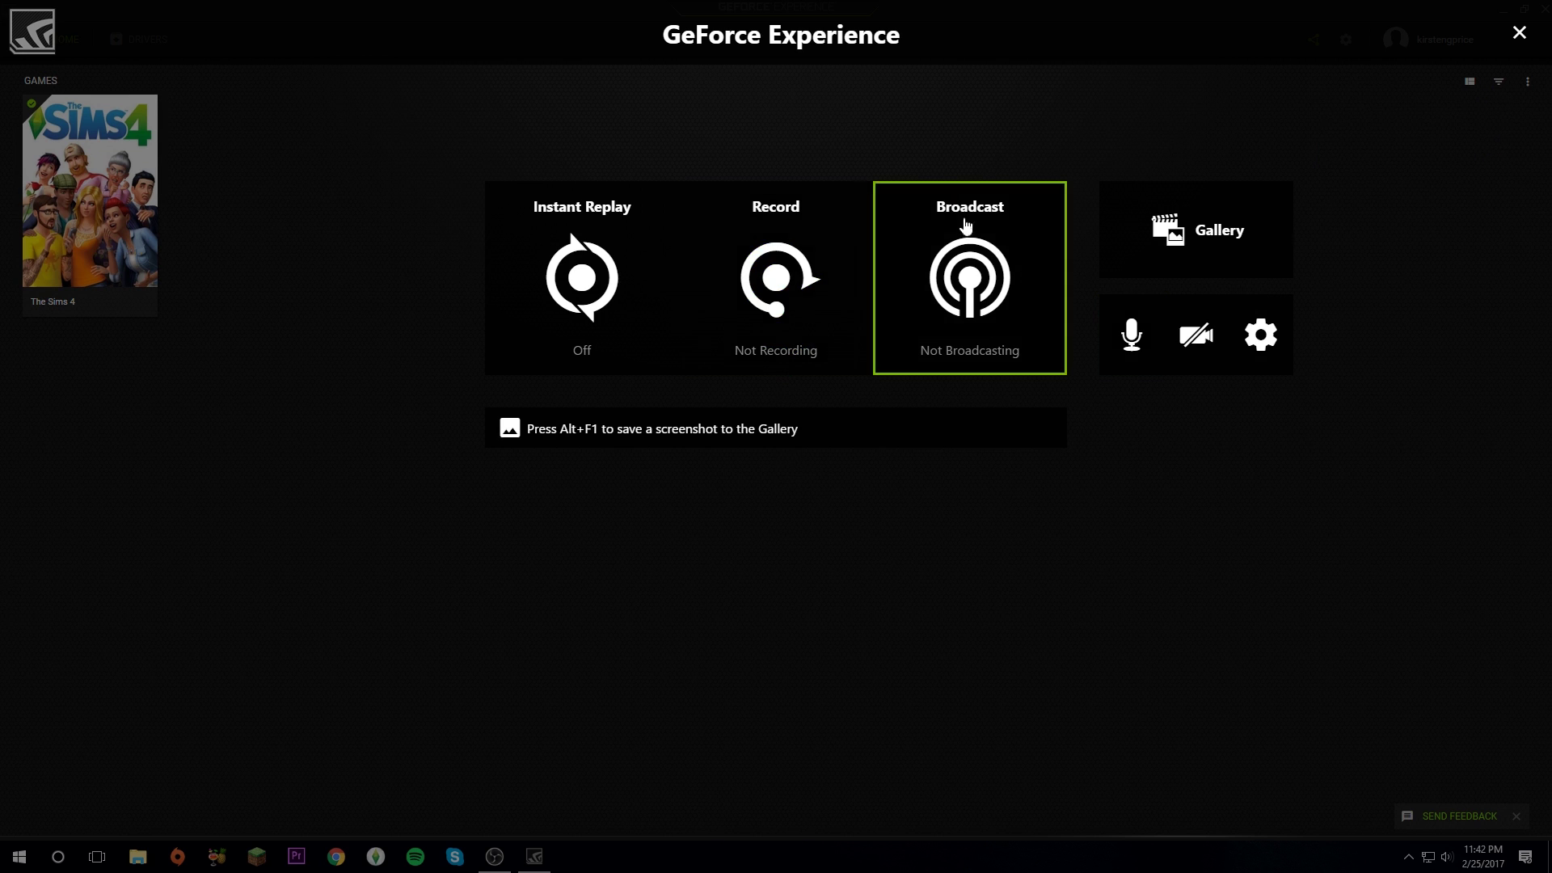
Compare the Twitch, YouTube and Facebook broadcast customization settings
click(968, 237)
click(973, 431)
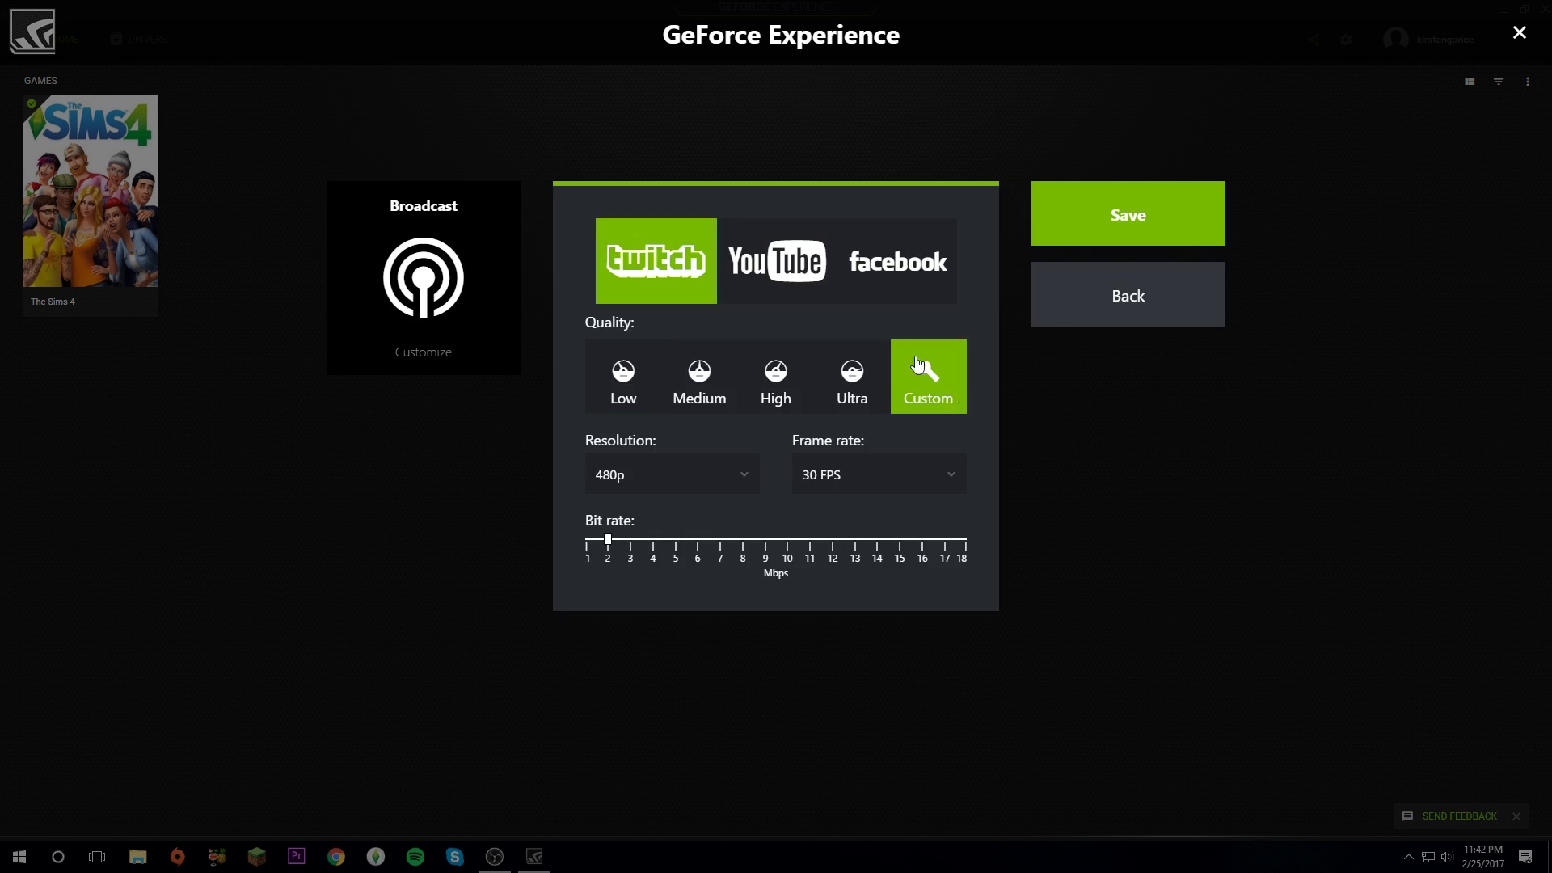
click(897, 261)
click(812, 261)
click(870, 281)
click(696, 259)
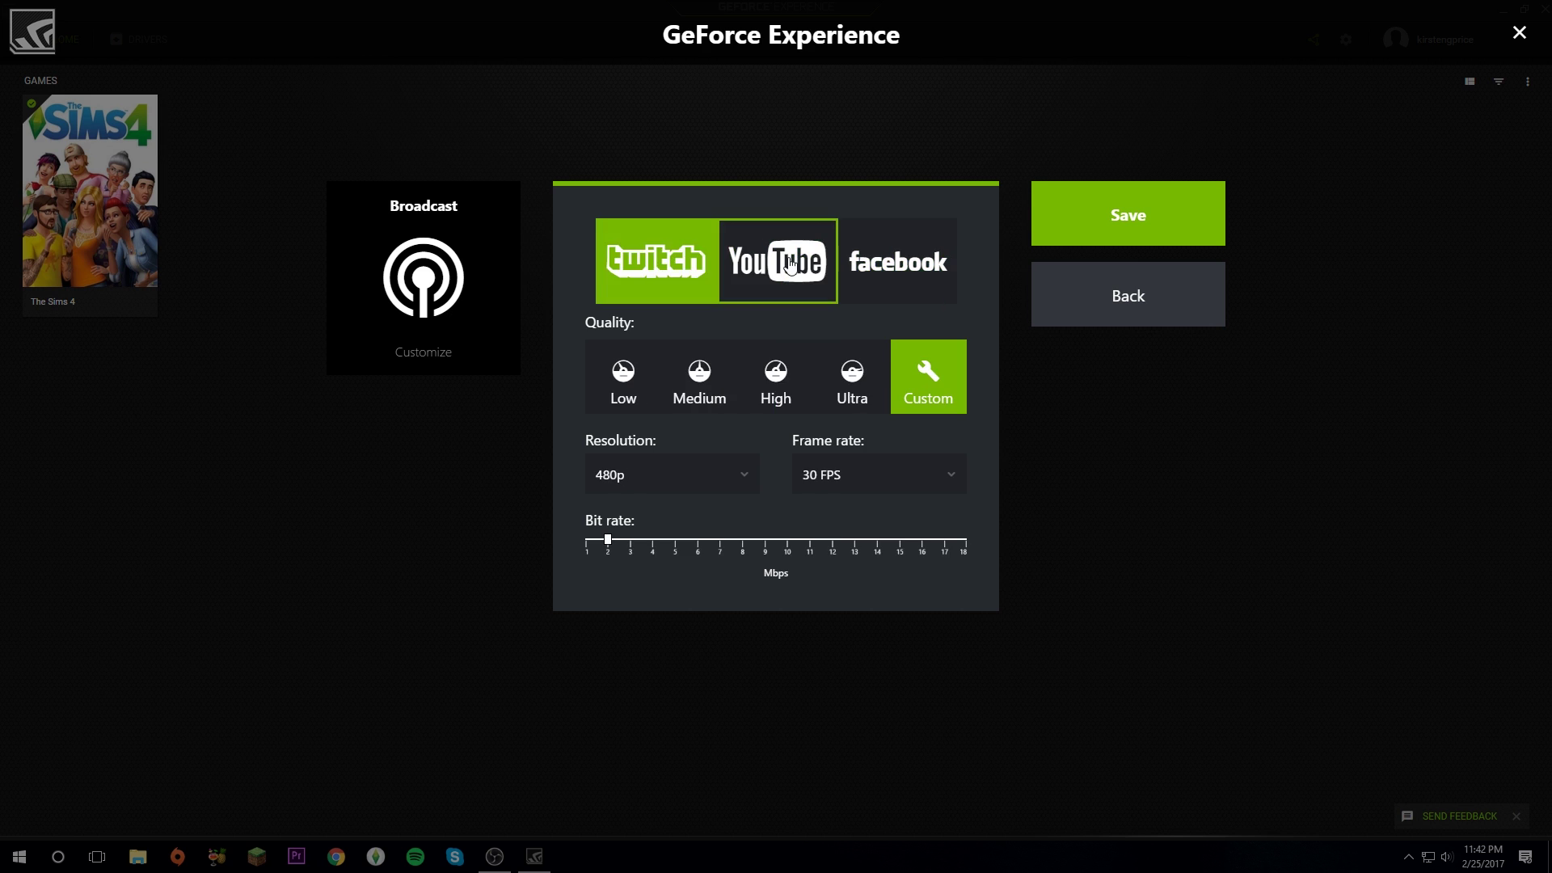
click(817, 265)
click(900, 265)
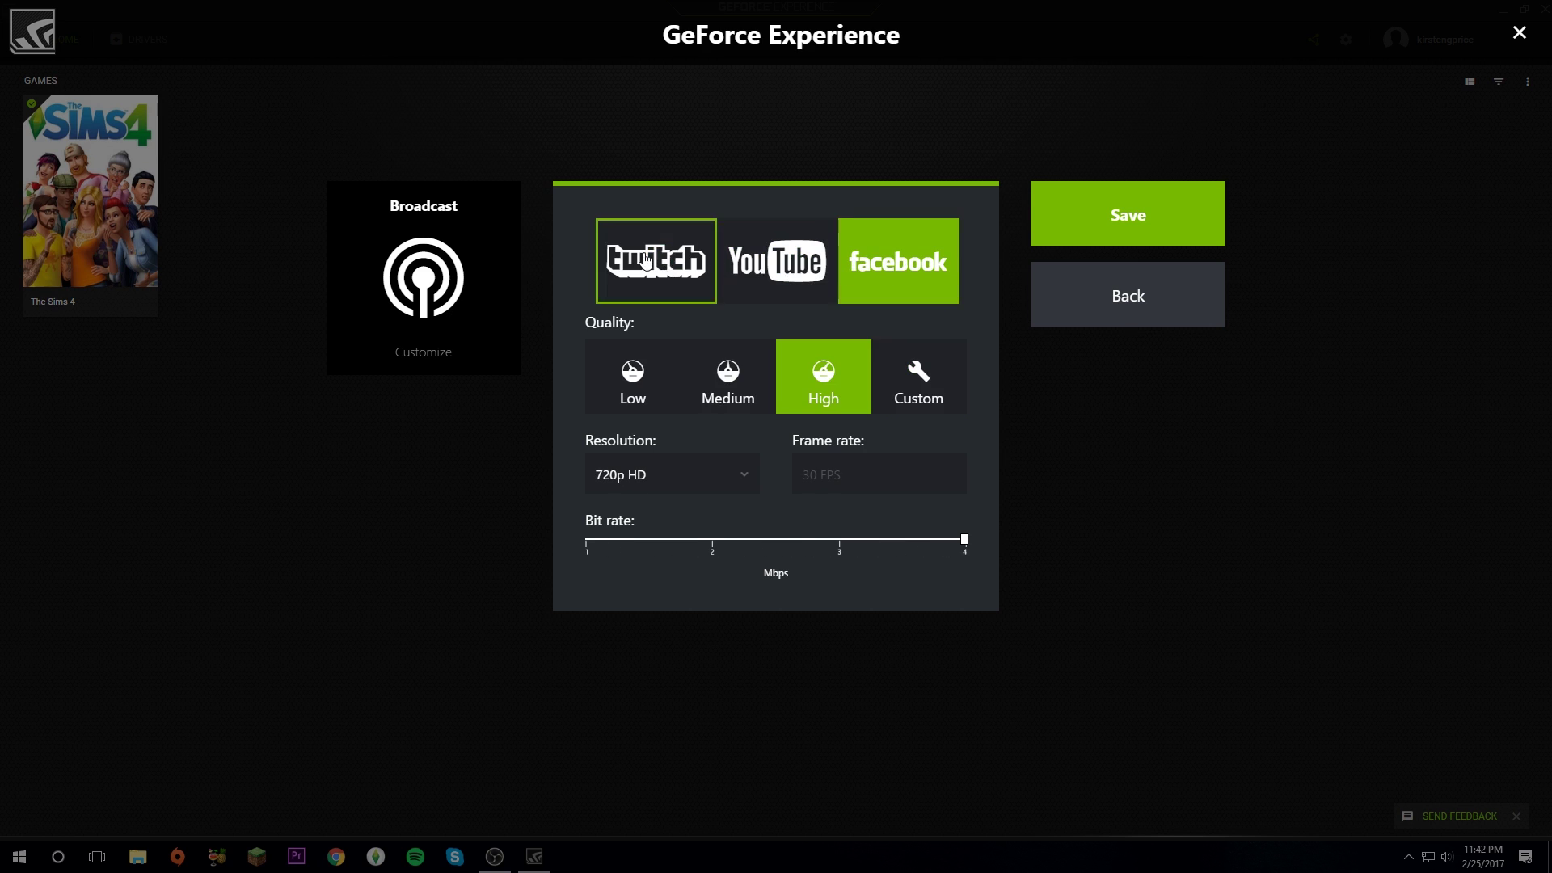
Set Twitch broadcast quality to Custom with 1080p HD resolution
click(645, 262)
click(695, 392)
click(761, 393)
click(928, 386)
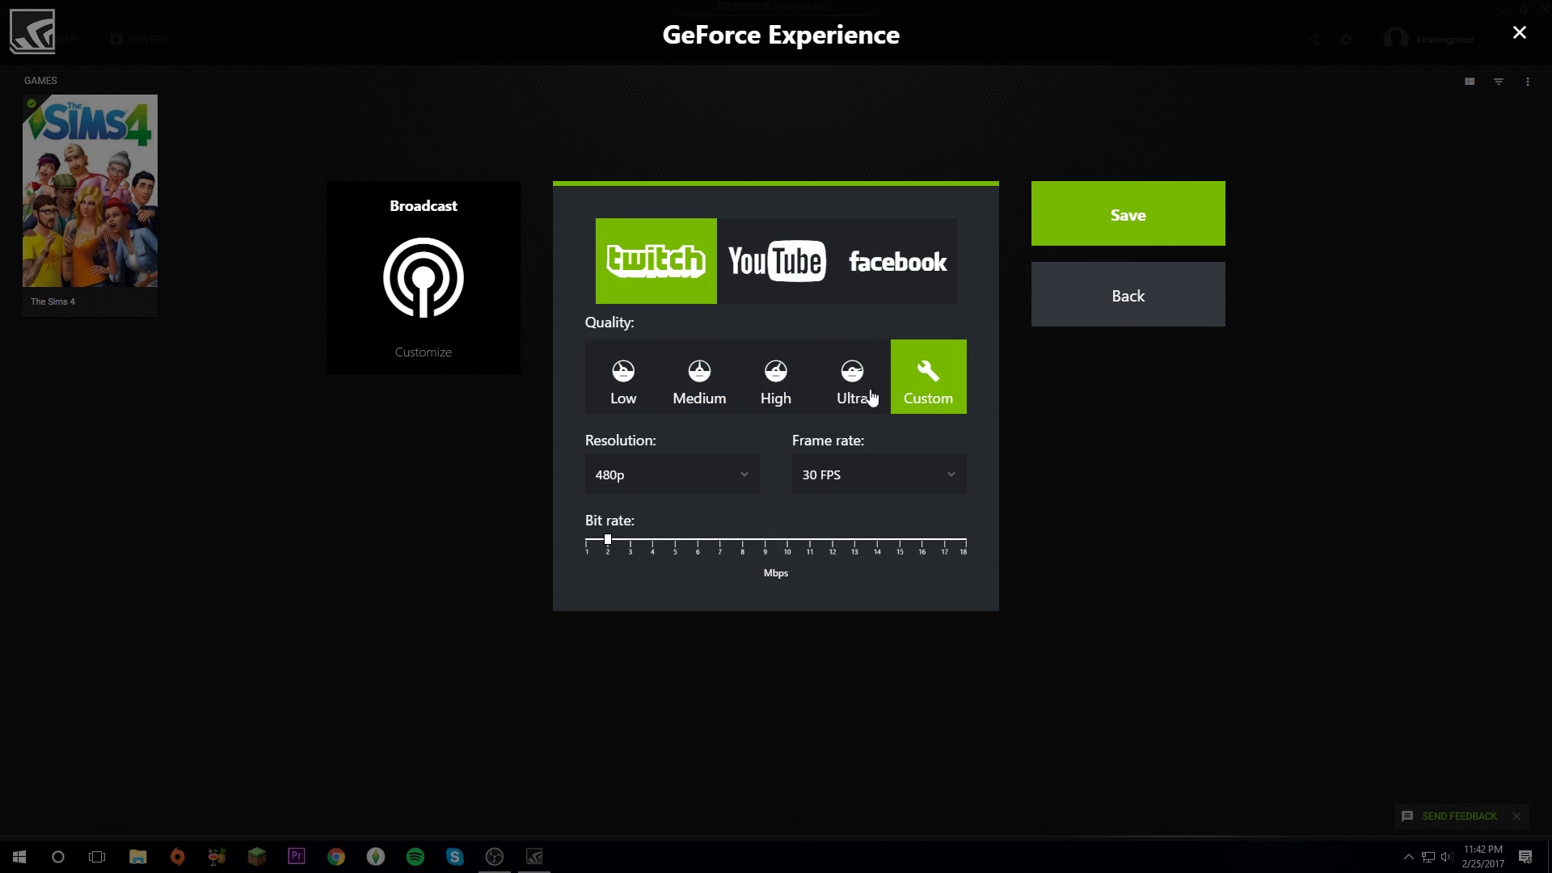
click(631, 392)
click(776, 387)
click(912, 383)
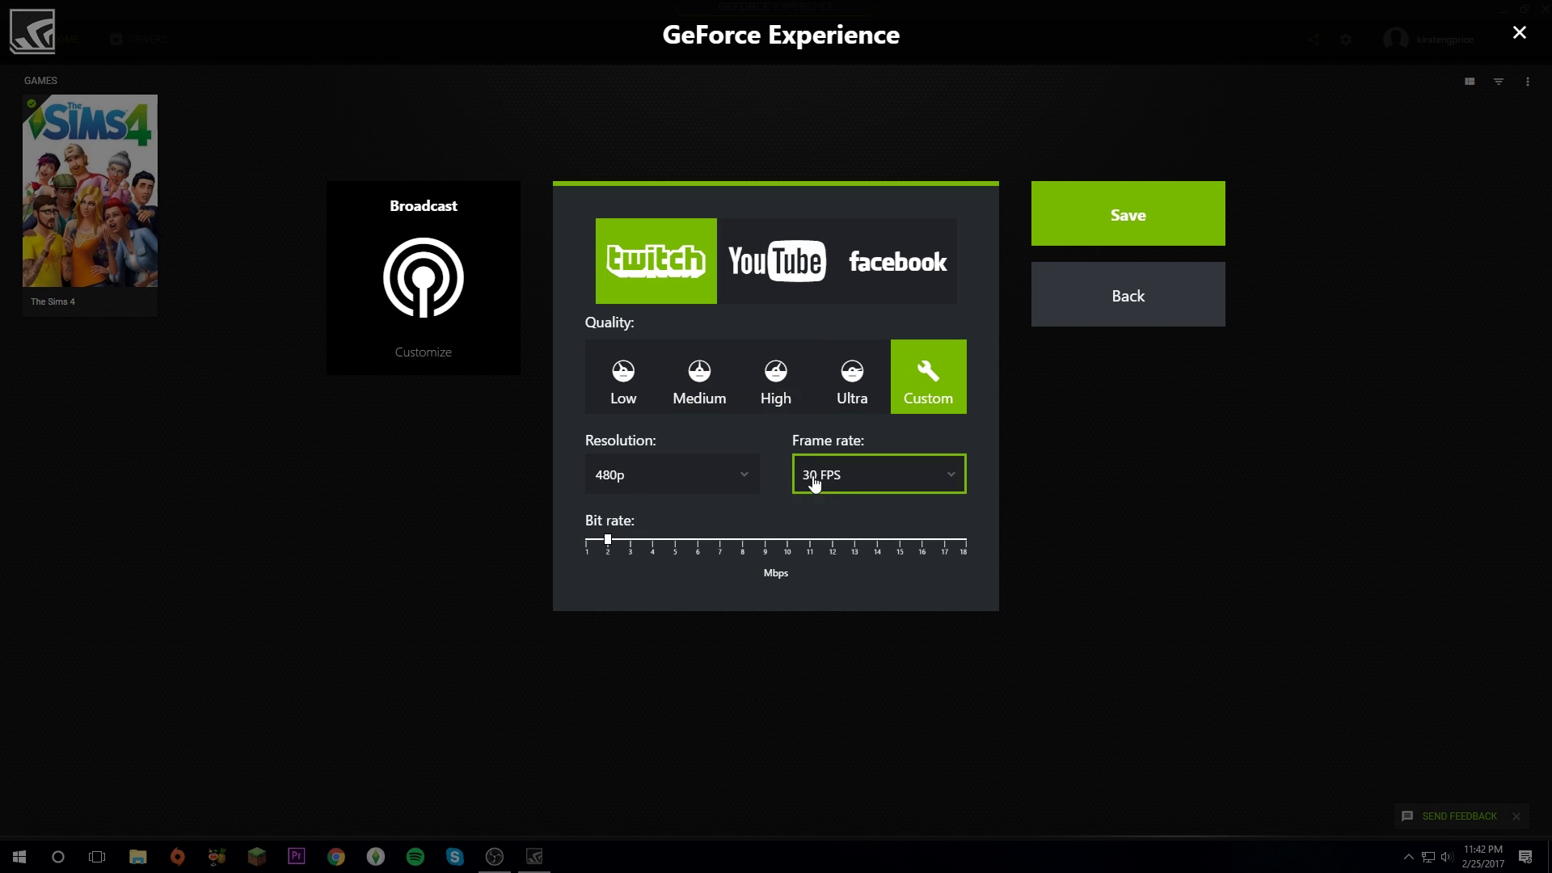
click(731, 481)
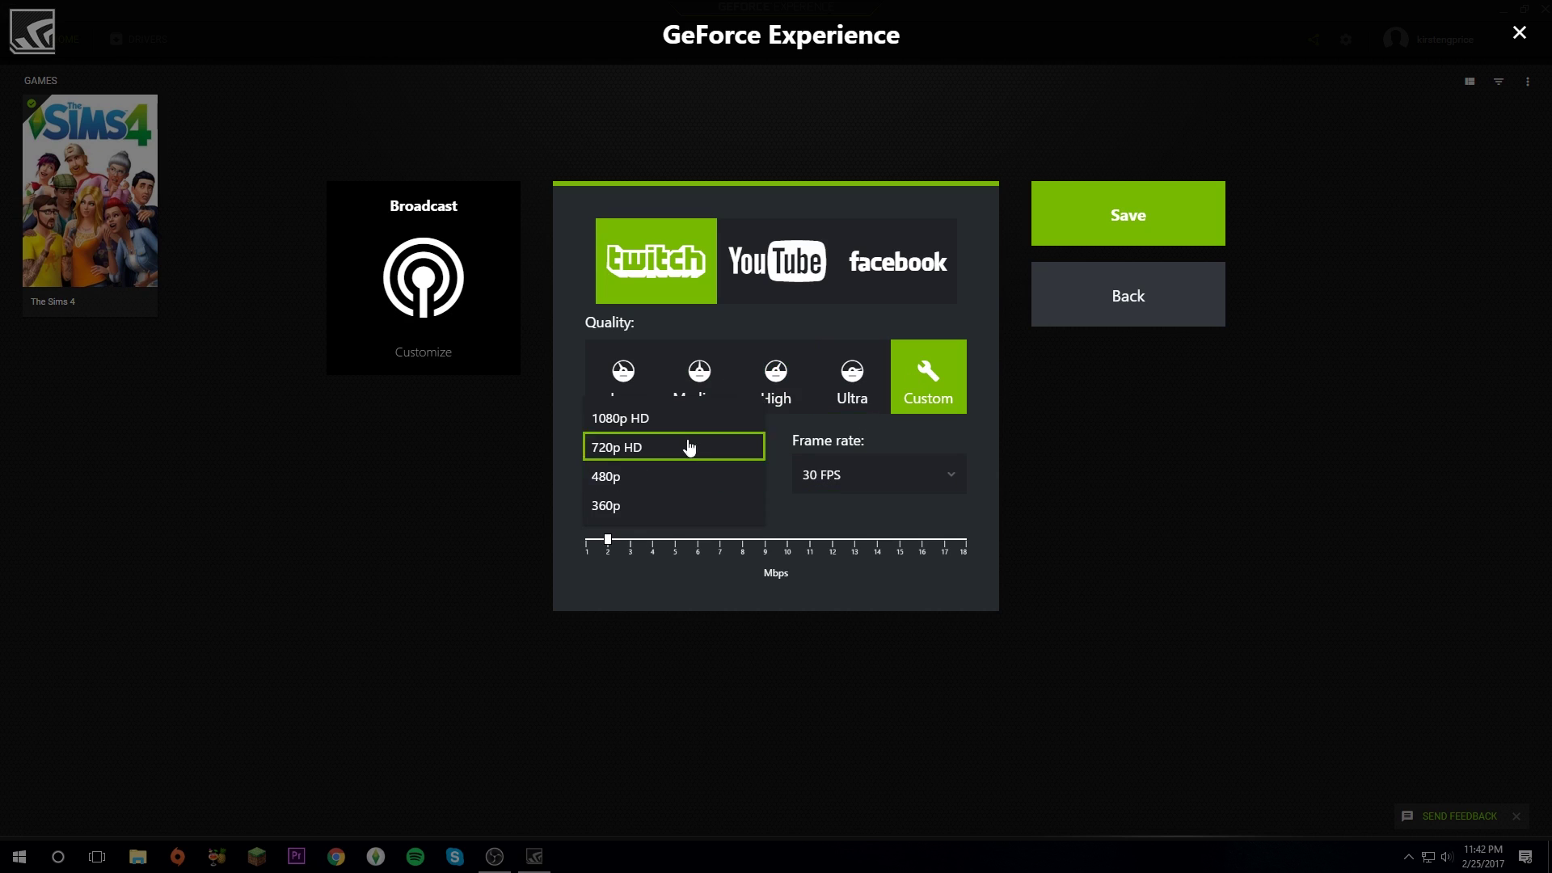
click(687, 416)
Check the YouTube and Facebook resolutions, leaving Facebook at 720p HD, then save
click(752, 288)
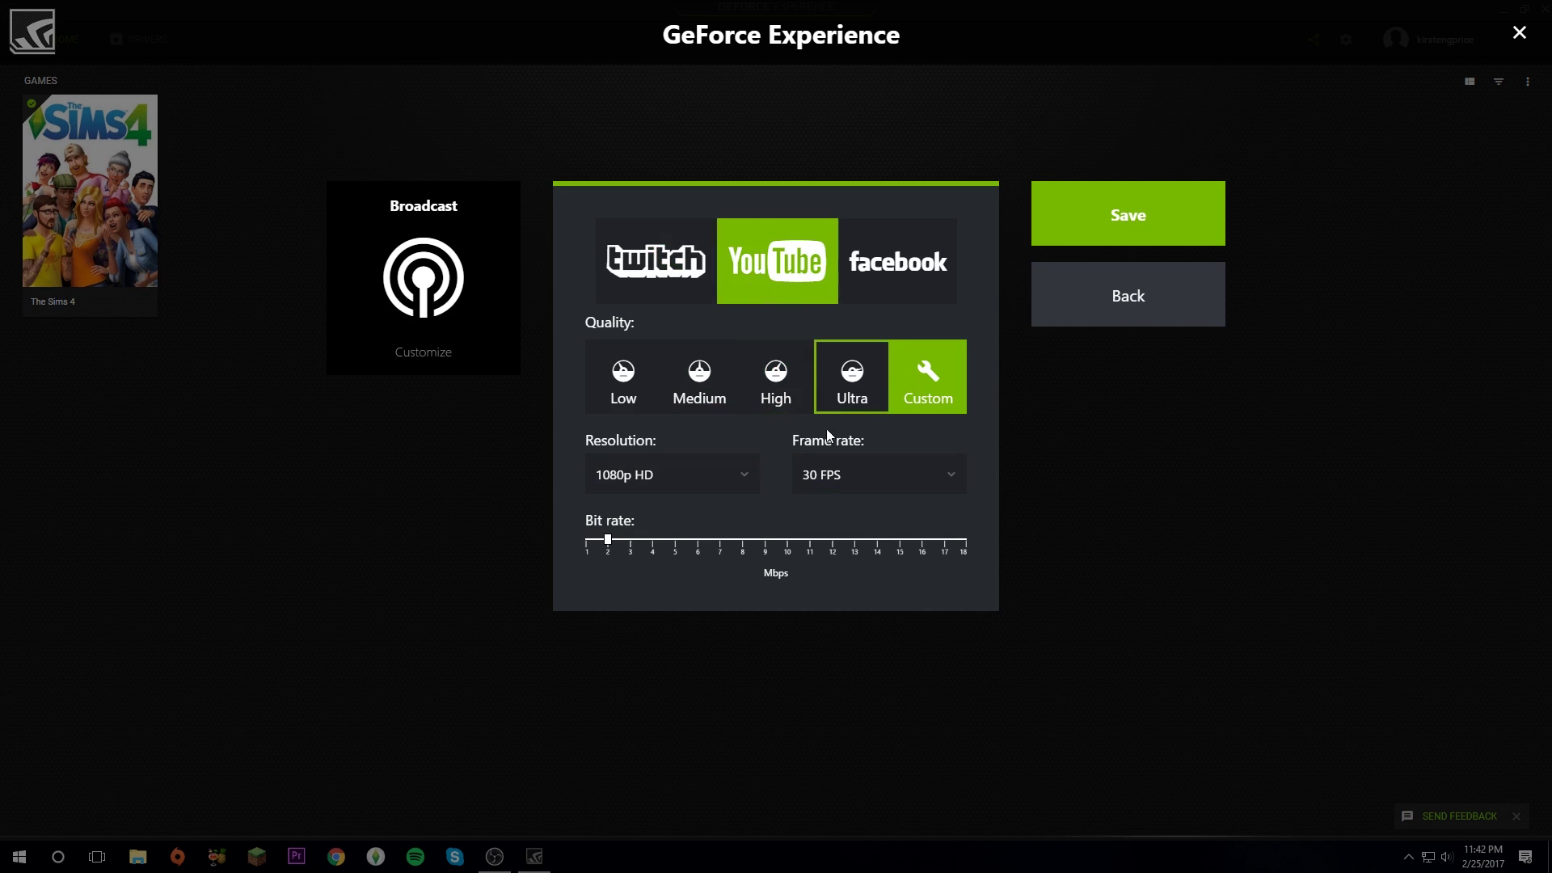
click(894, 278)
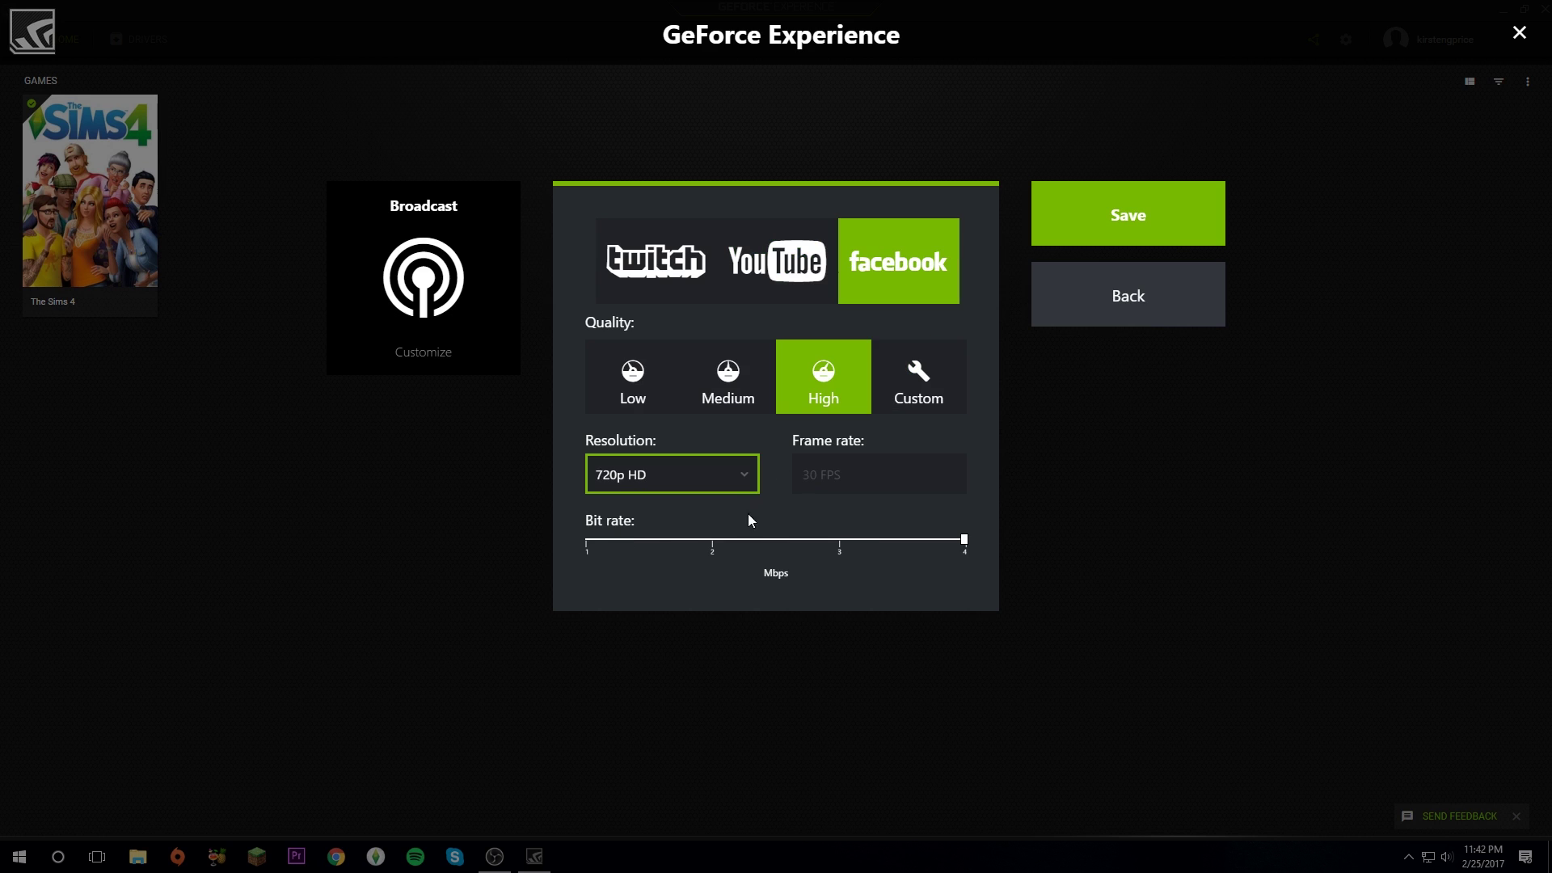
click(705, 495)
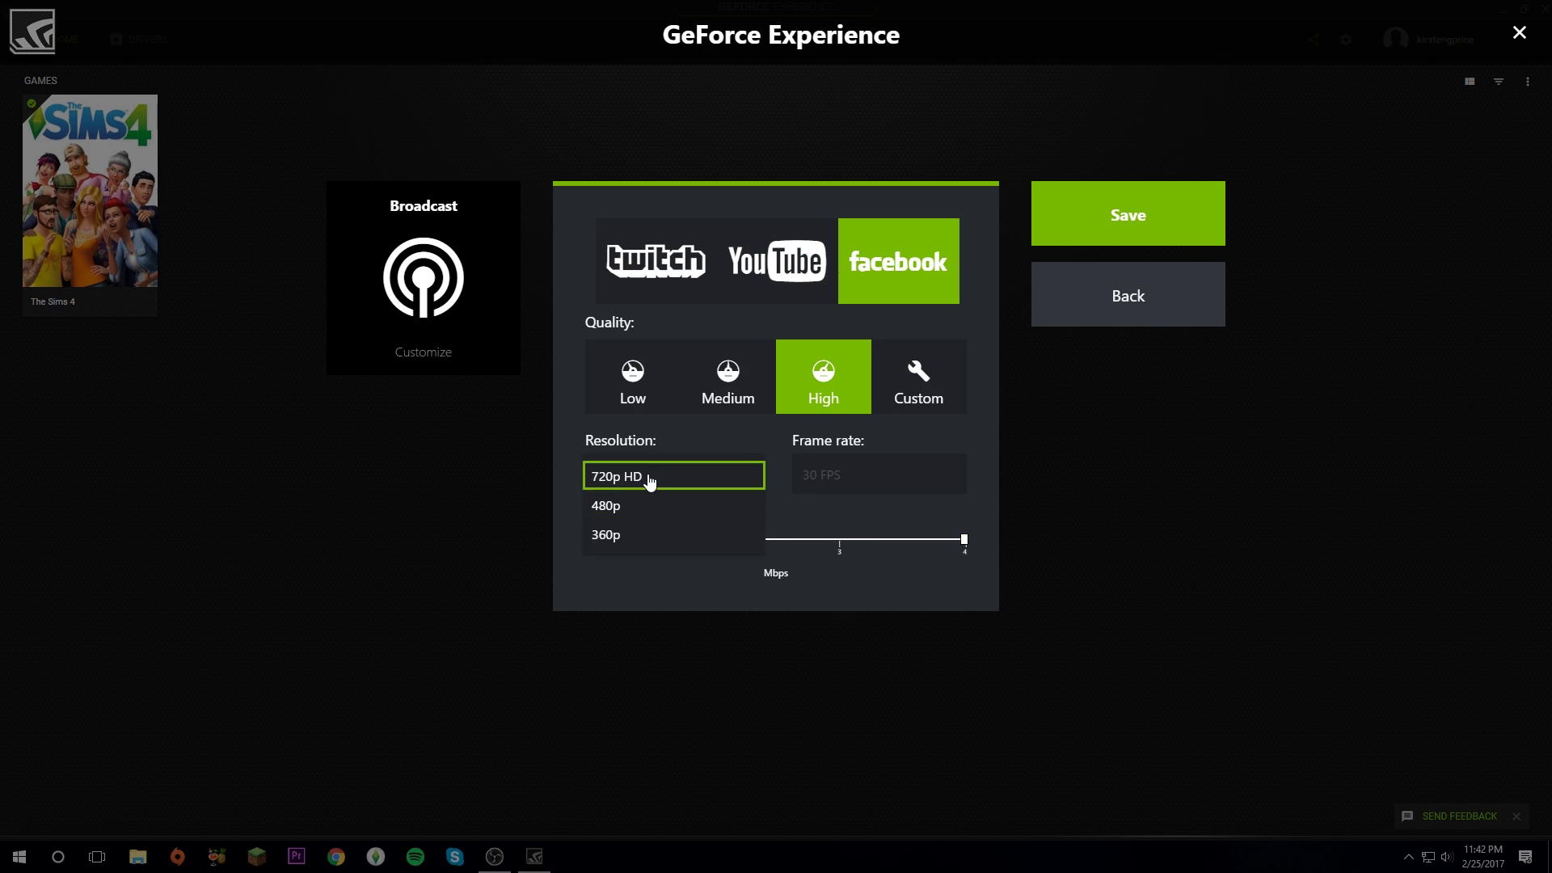
click(651, 479)
click(1140, 214)
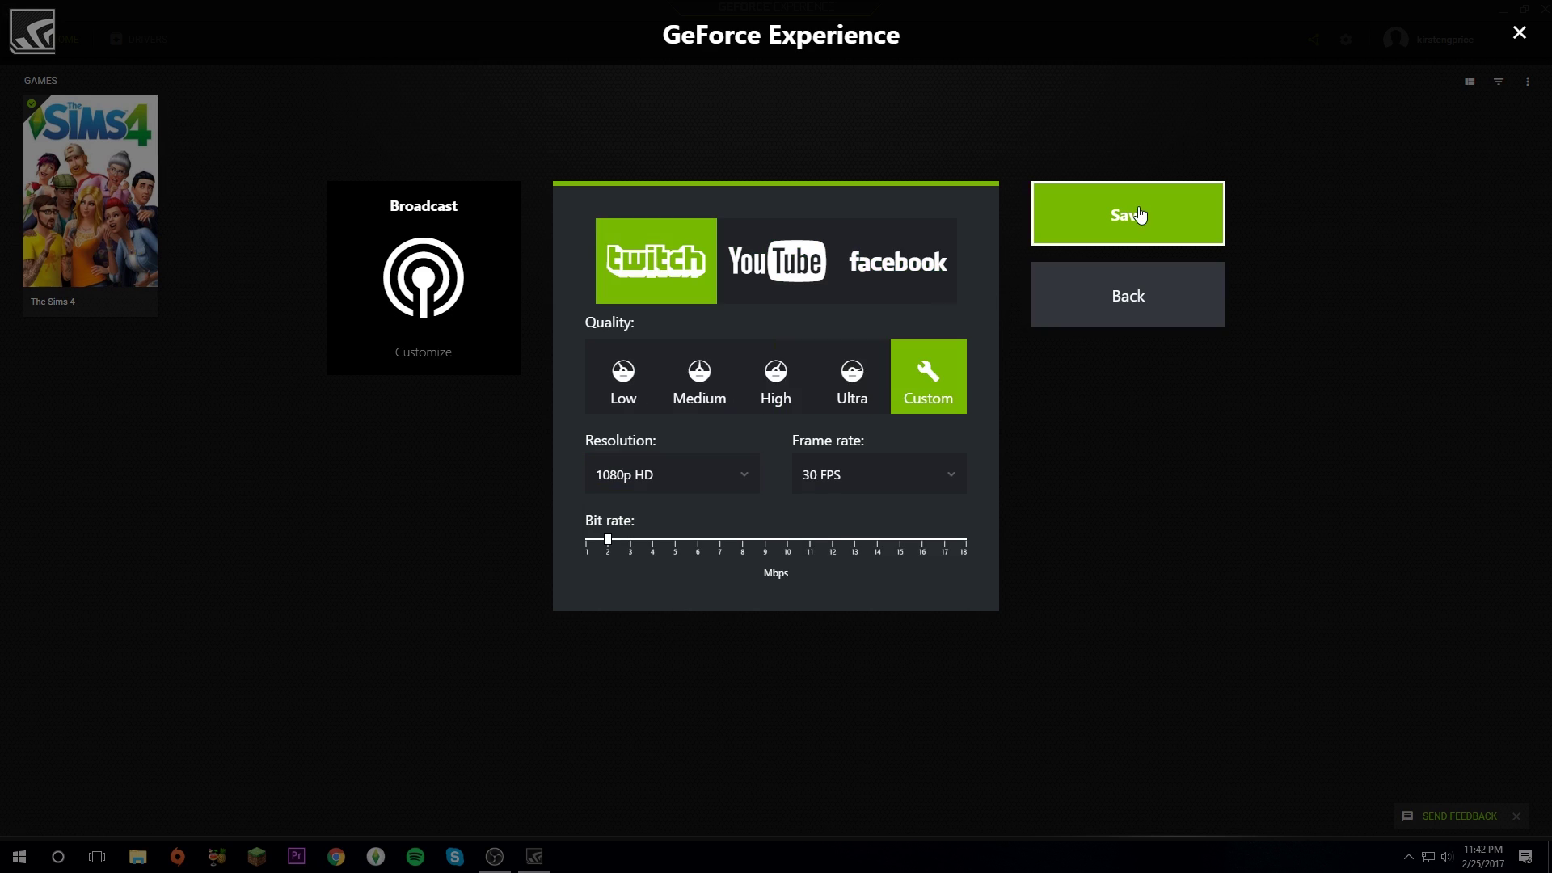
click(1140, 214)
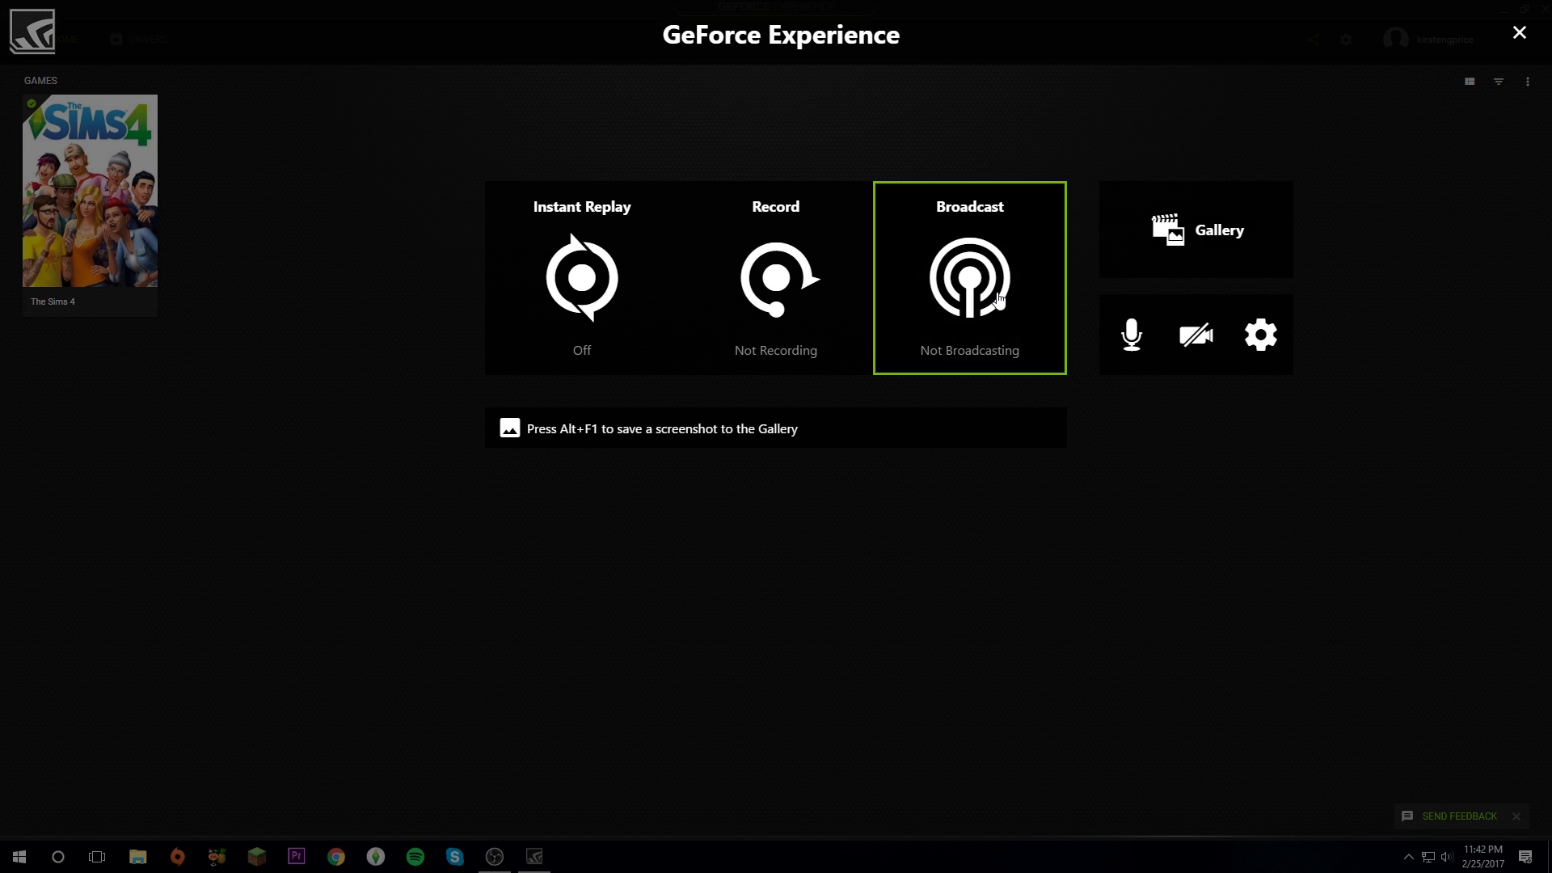
click(1000, 300)
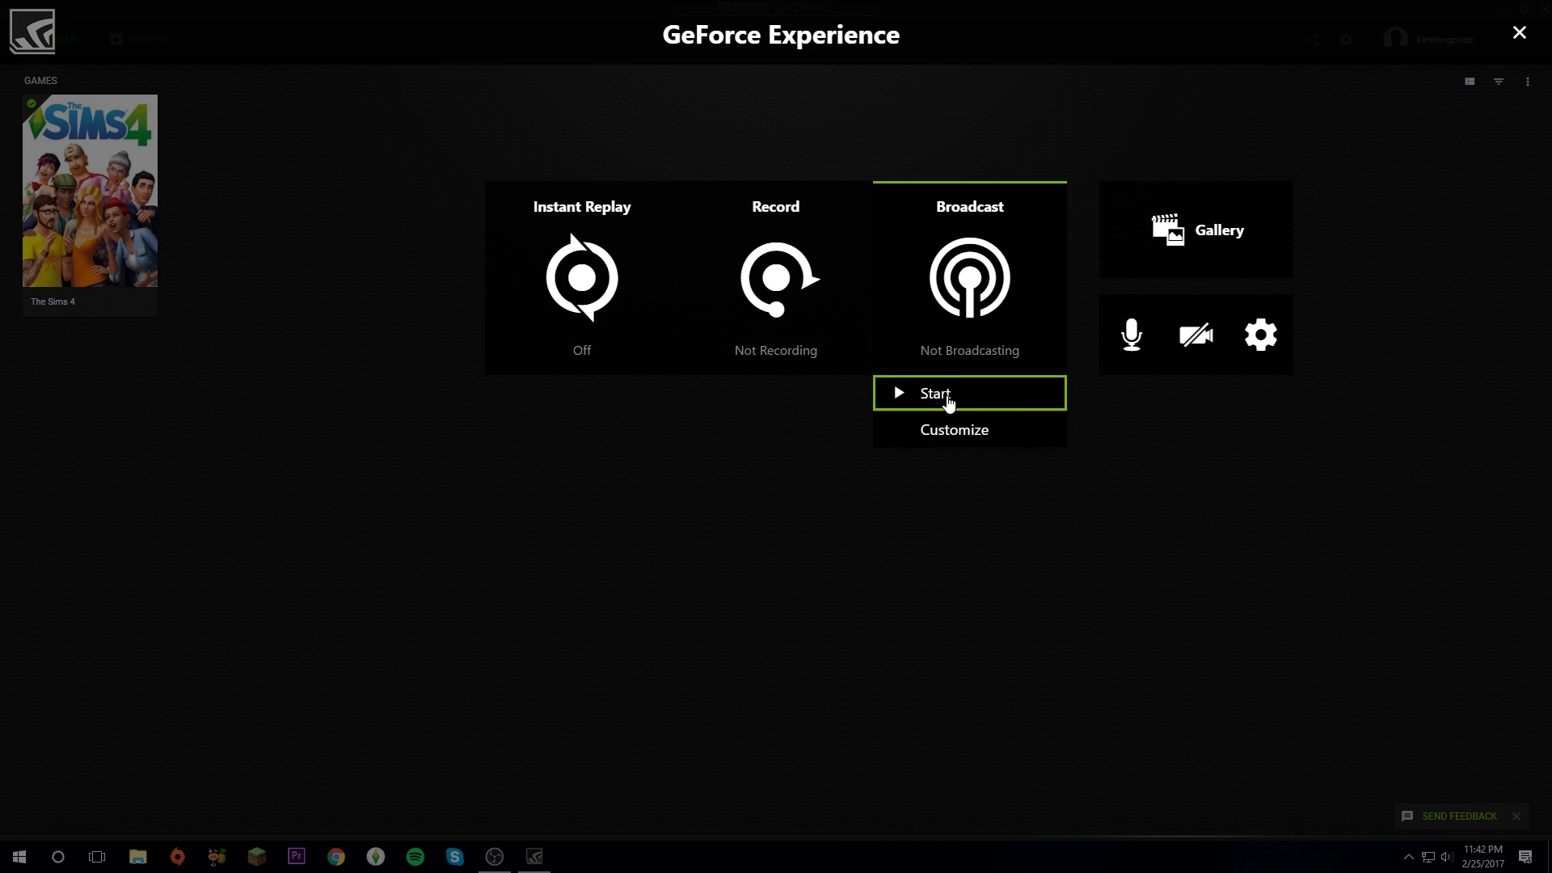
click(949, 397)
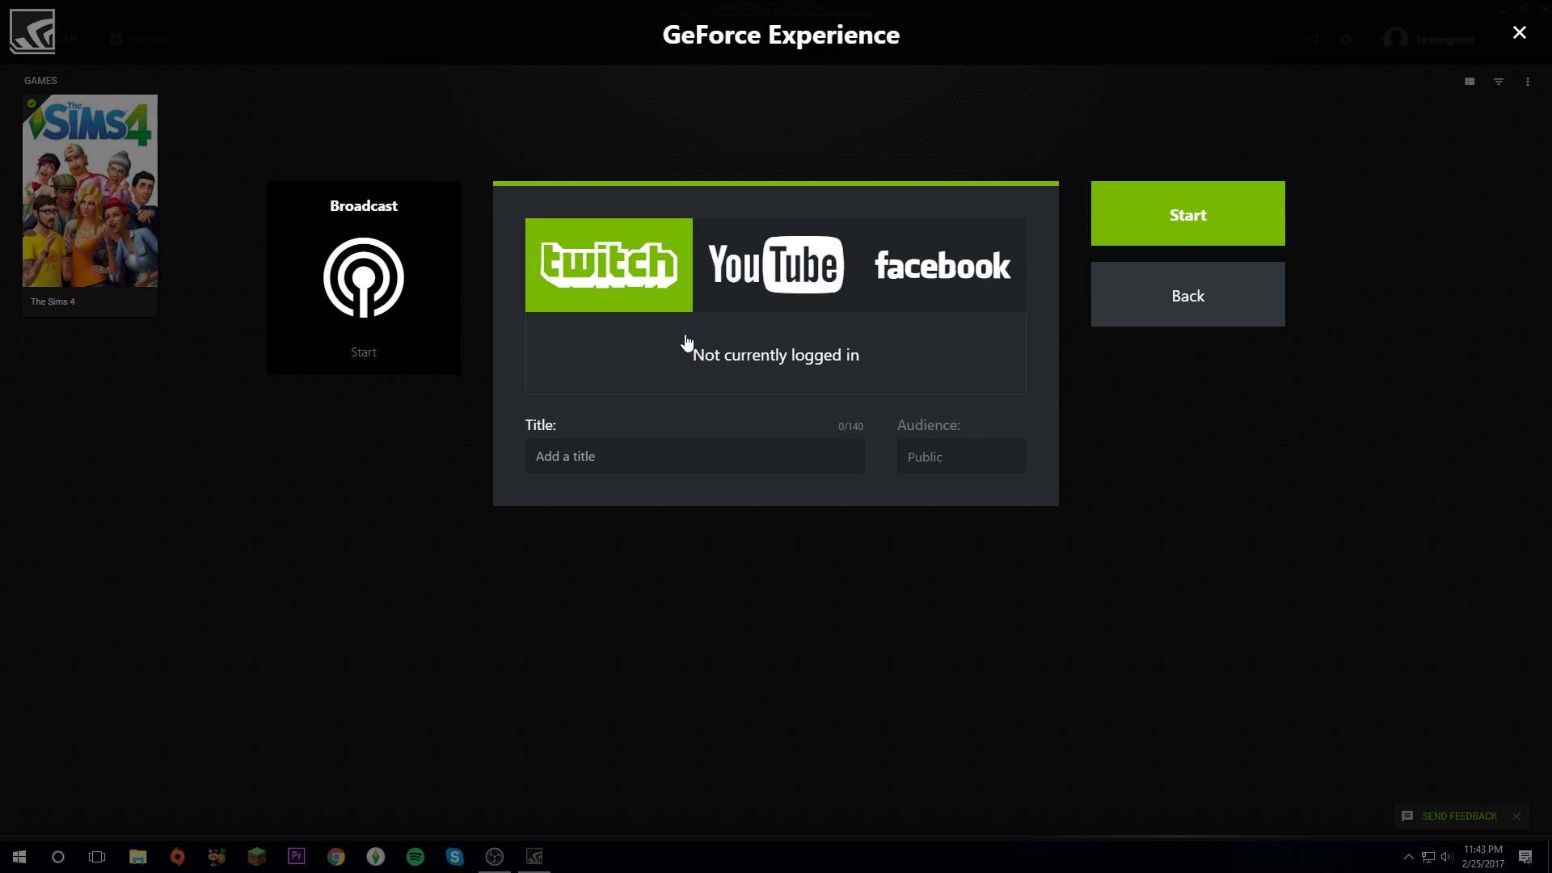
click(776, 284)
click(895, 285)
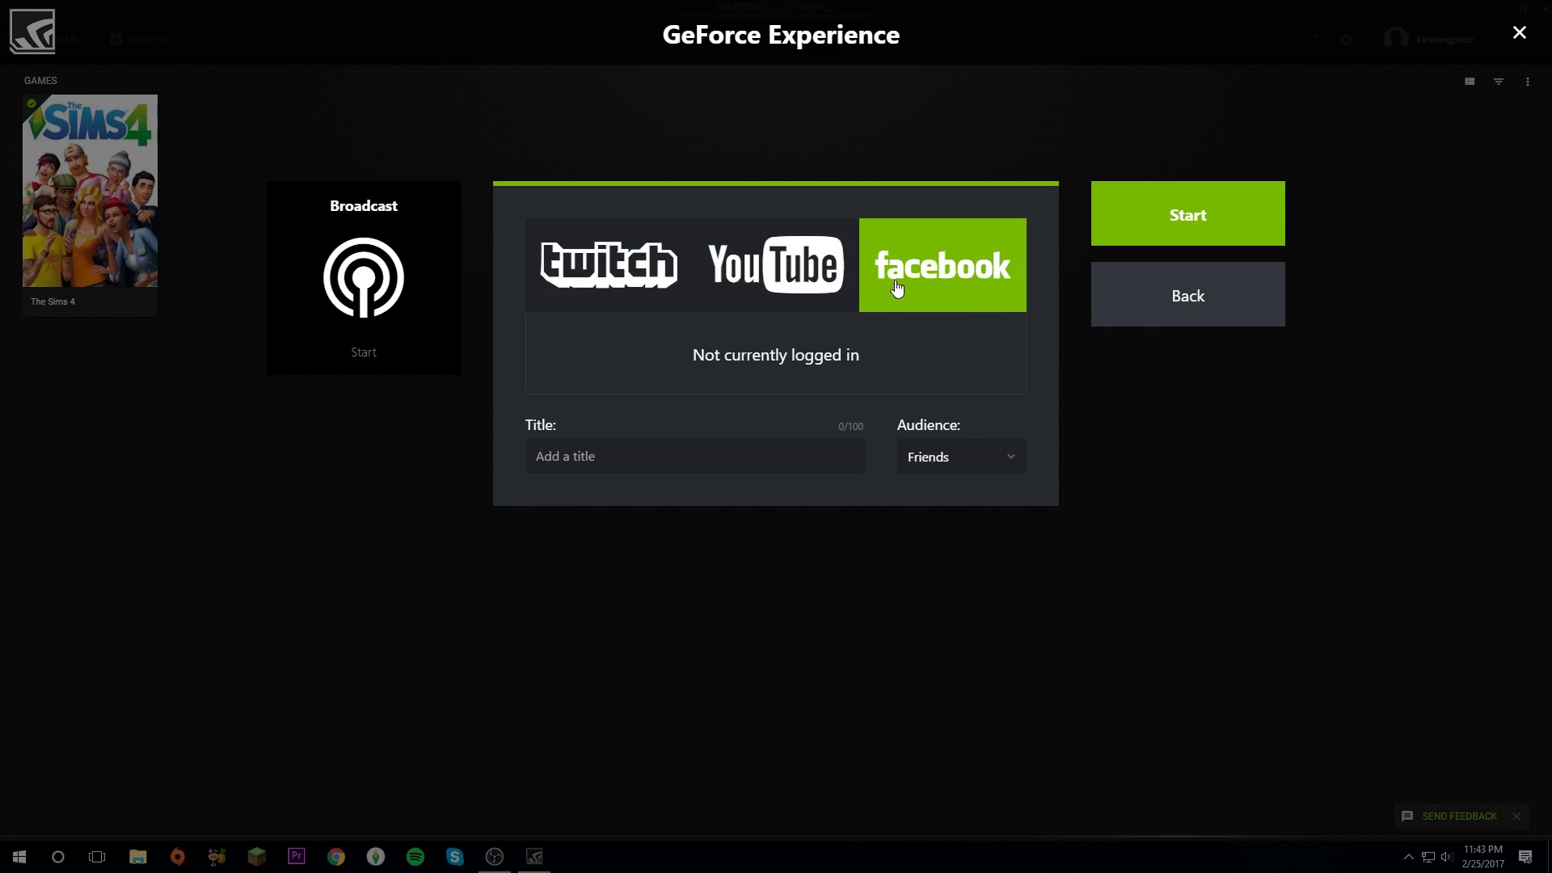
click(653, 291)
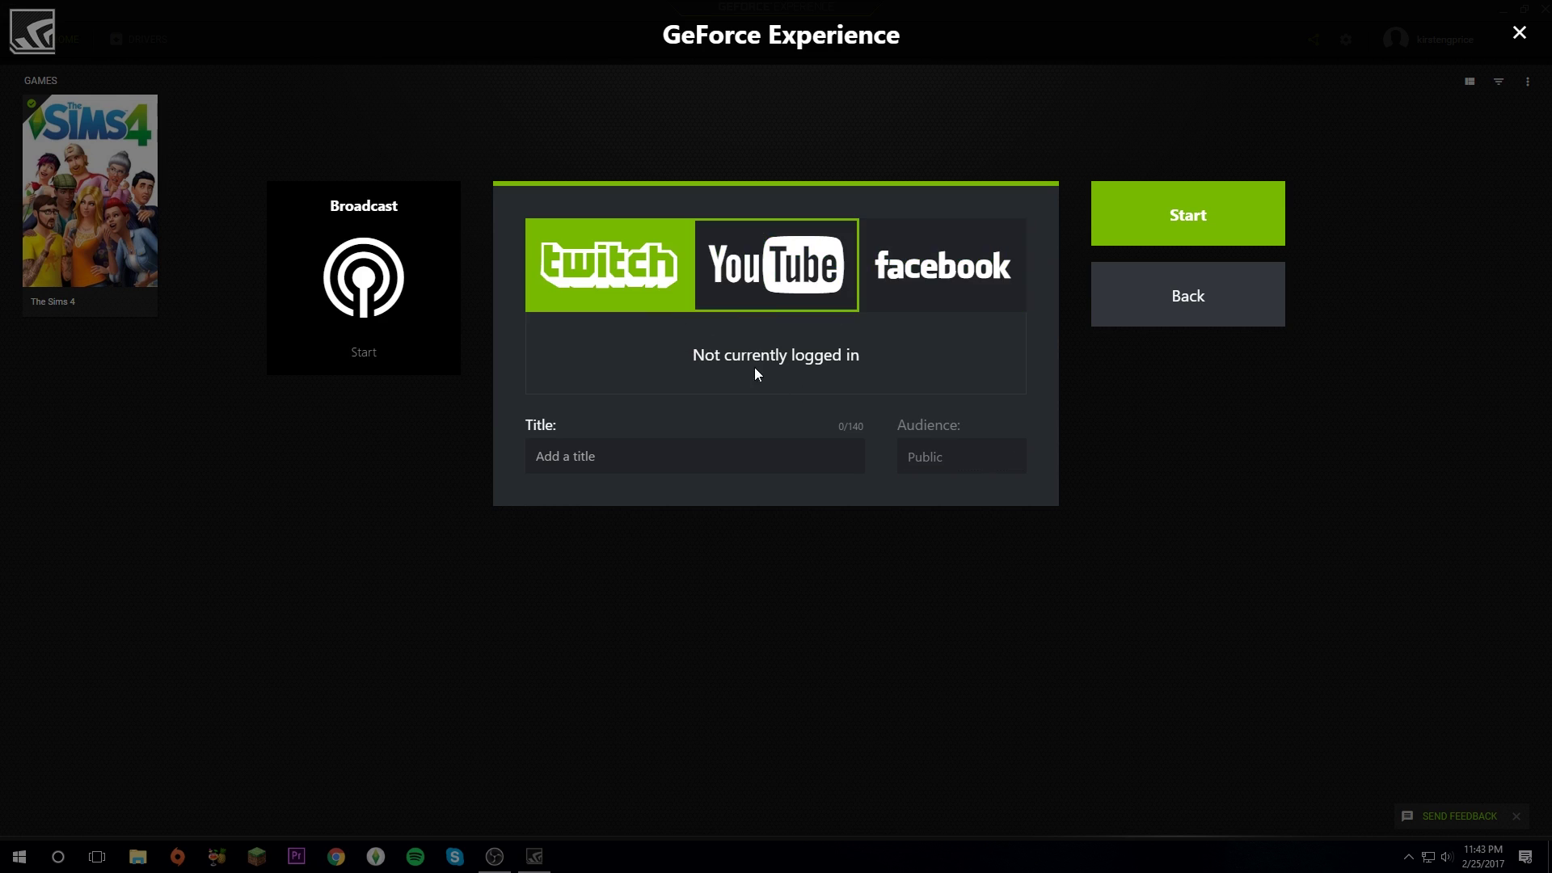
click(796, 295)
click(884, 303)
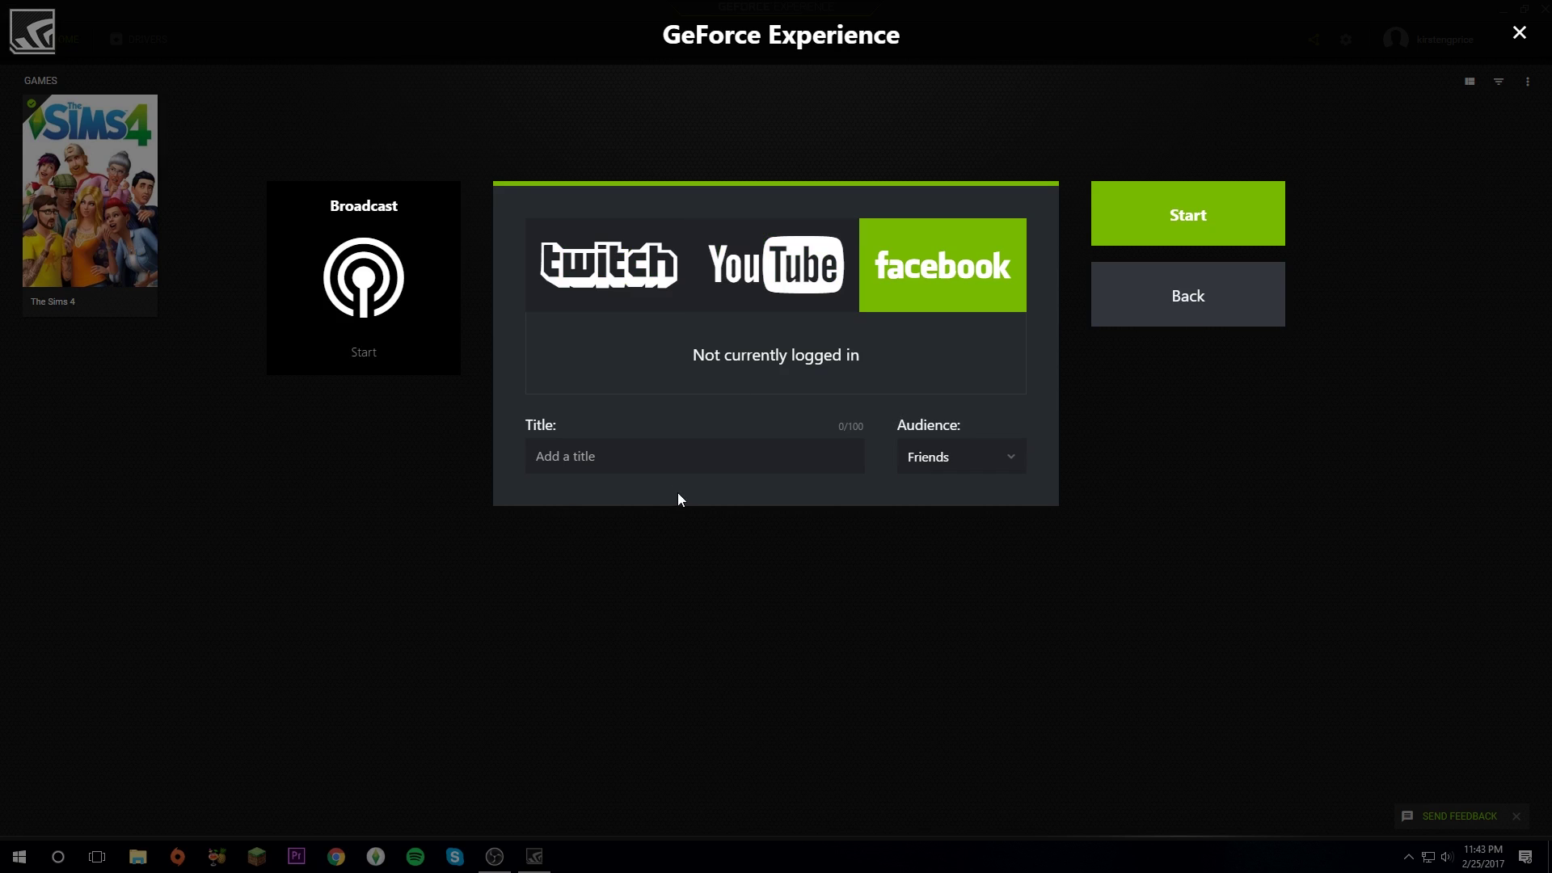
click(962, 457)
click(840, 491)
click(932, 458)
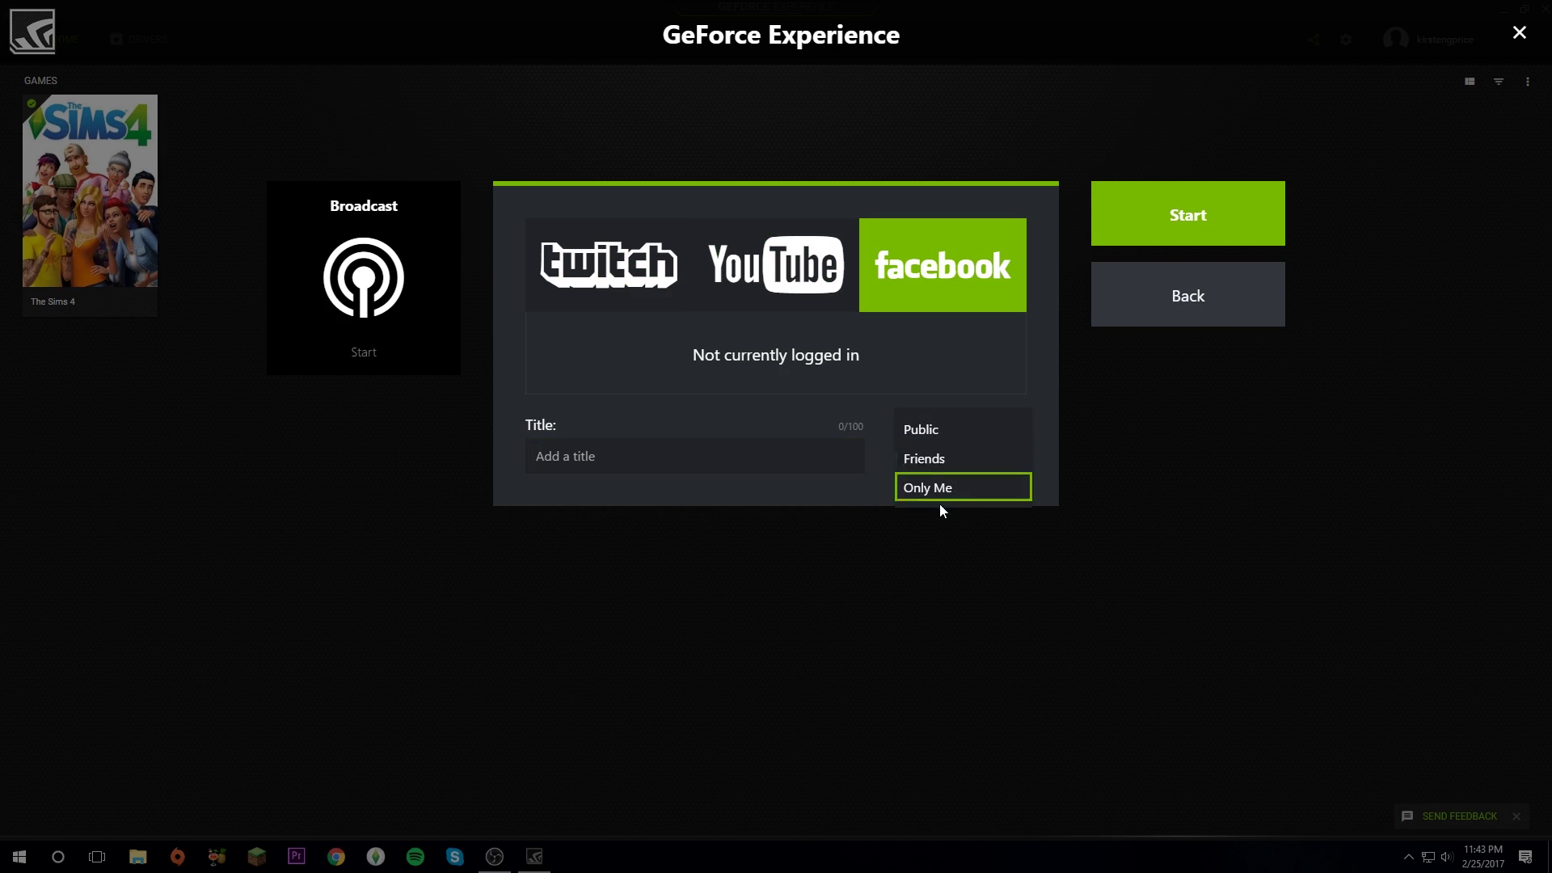
click(1199, 302)
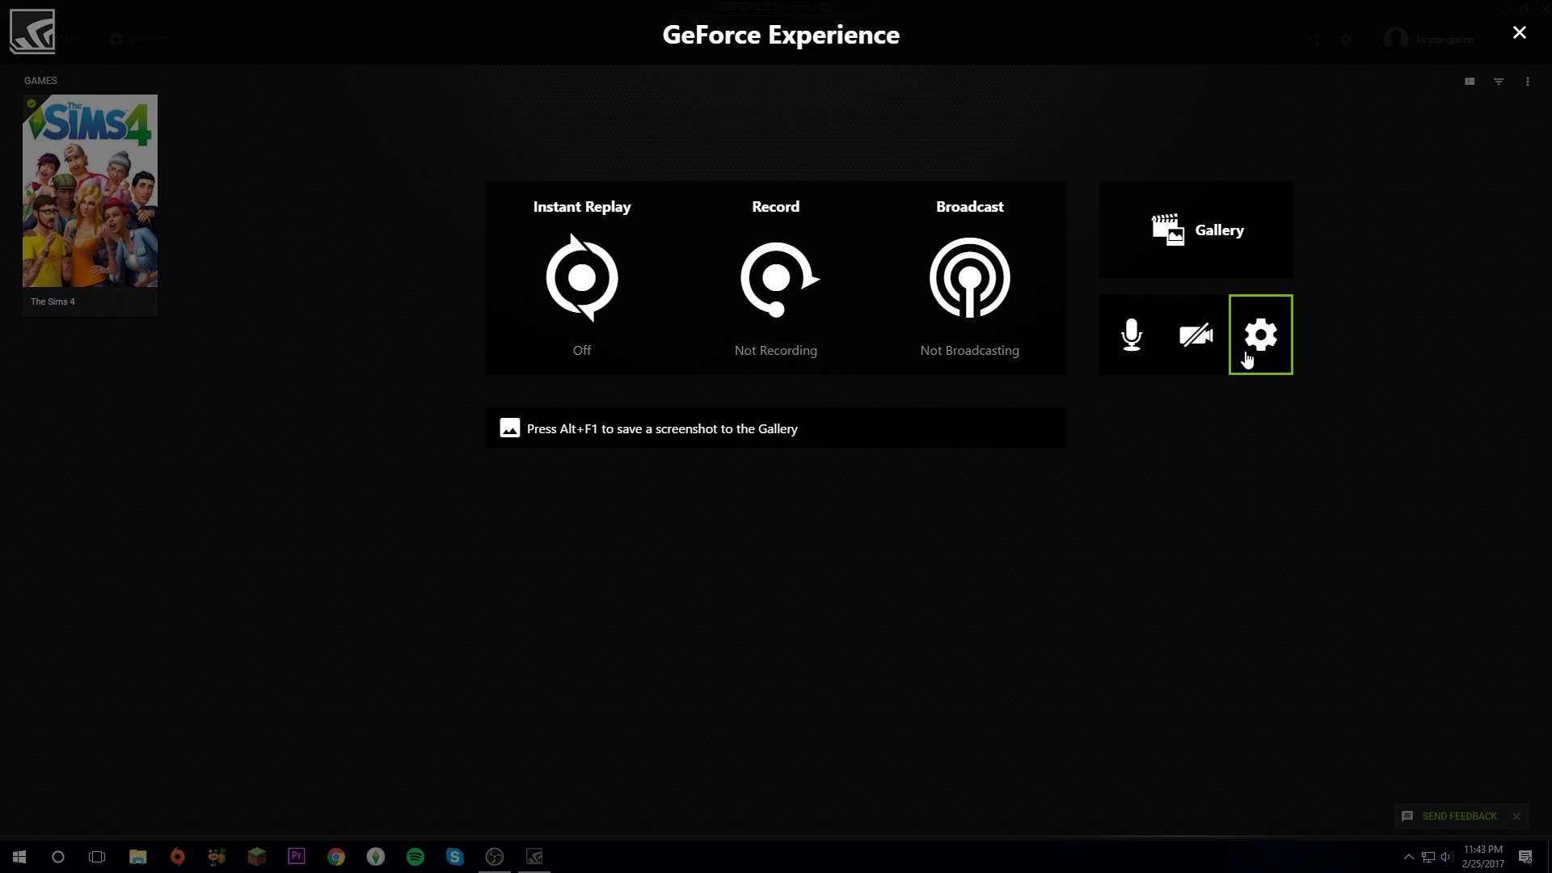
Start a Facebook login under Connect, tick Keep me logged in, then cancel it
click(1248, 358)
click(705, 298)
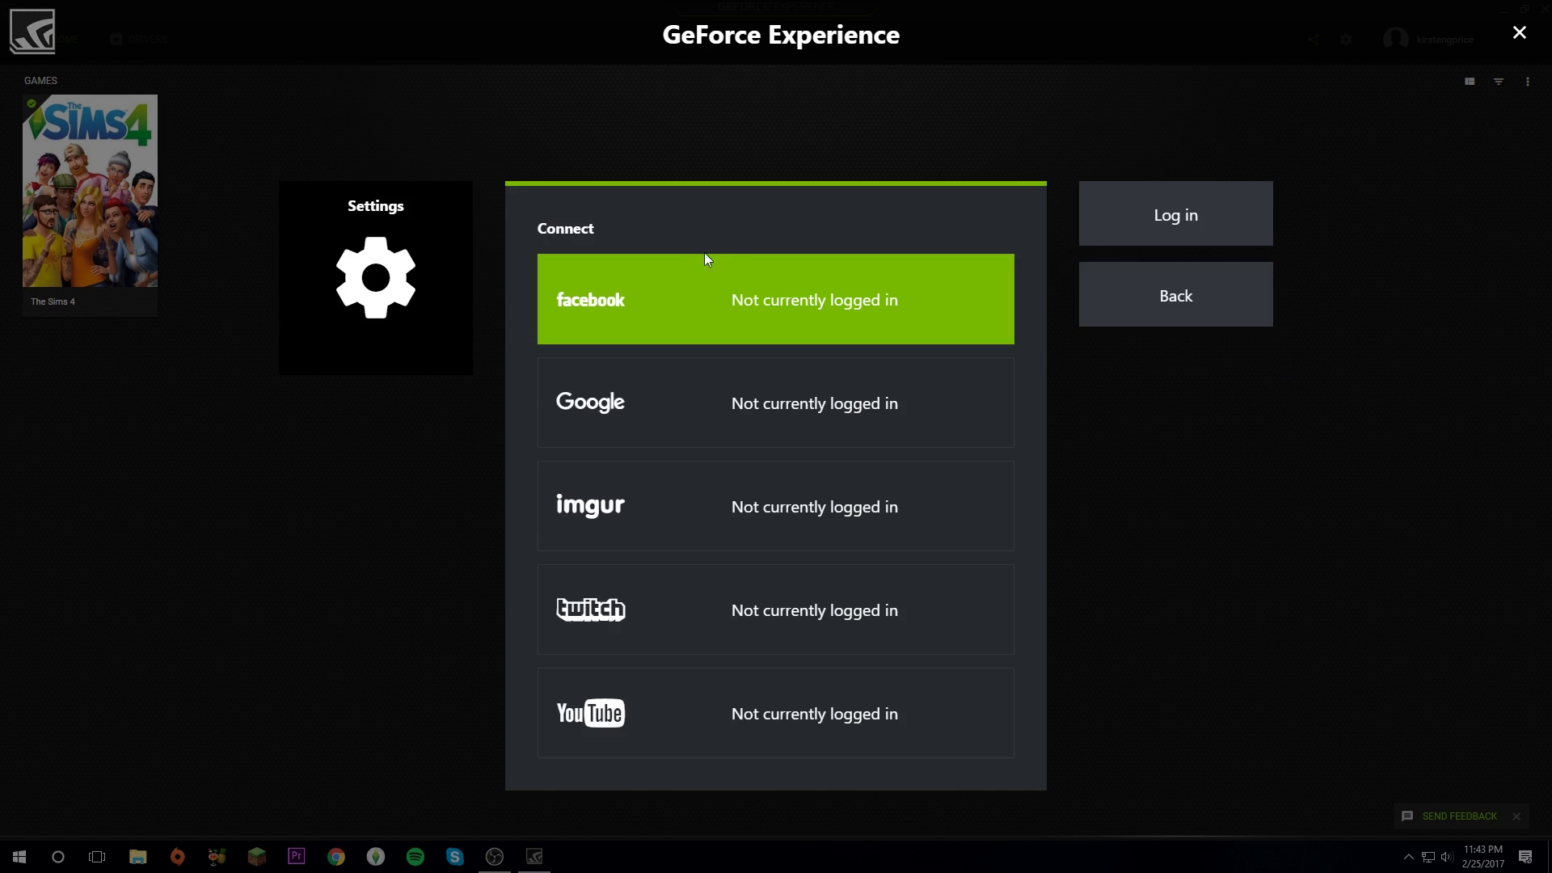
click(661, 293)
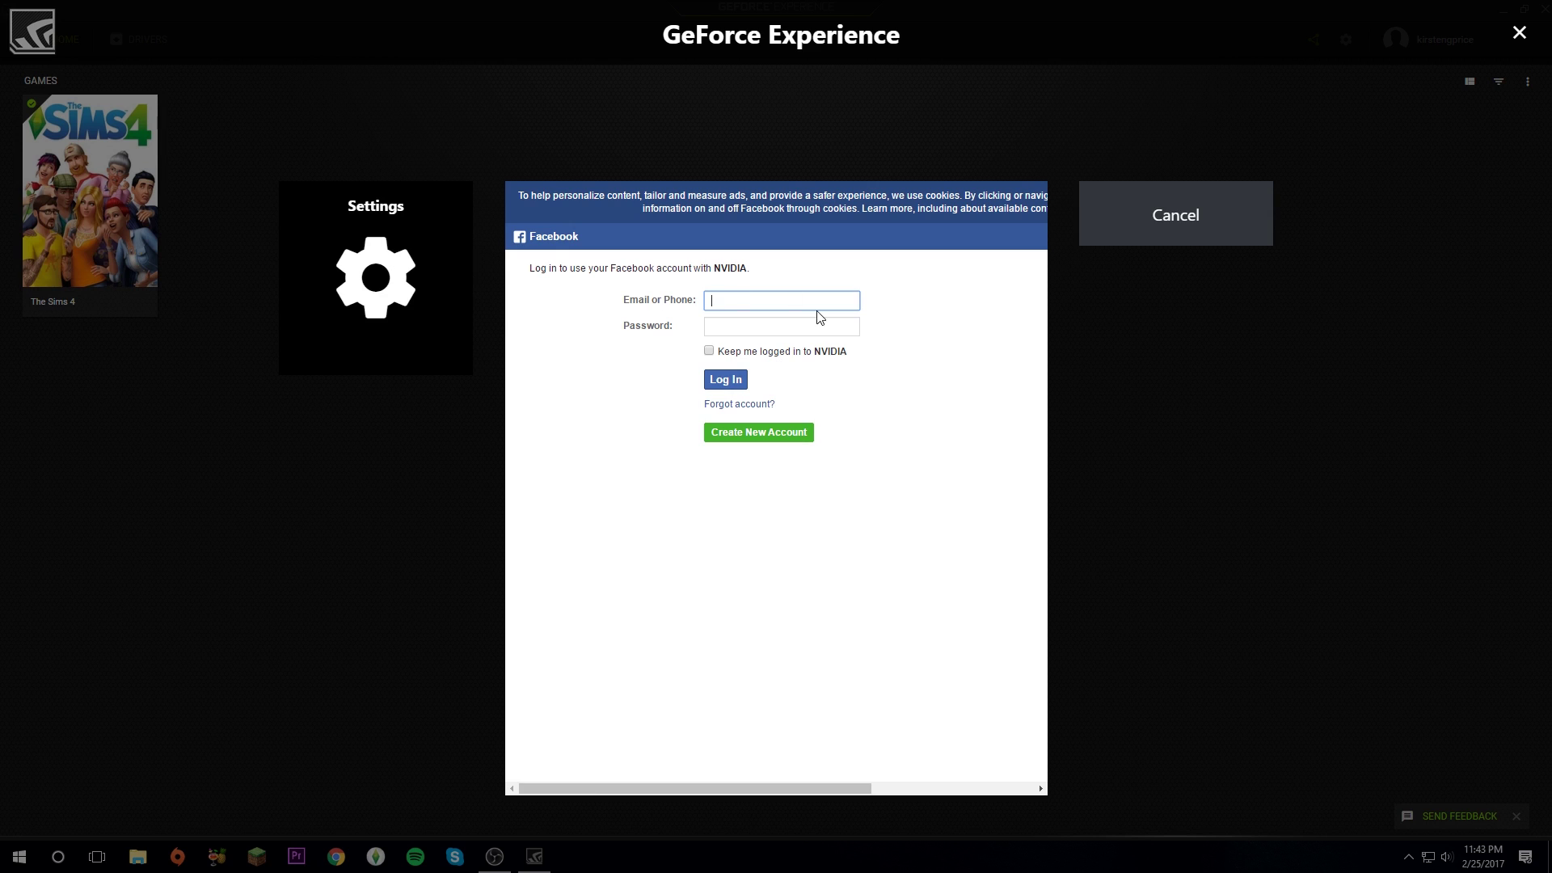
click(710, 351)
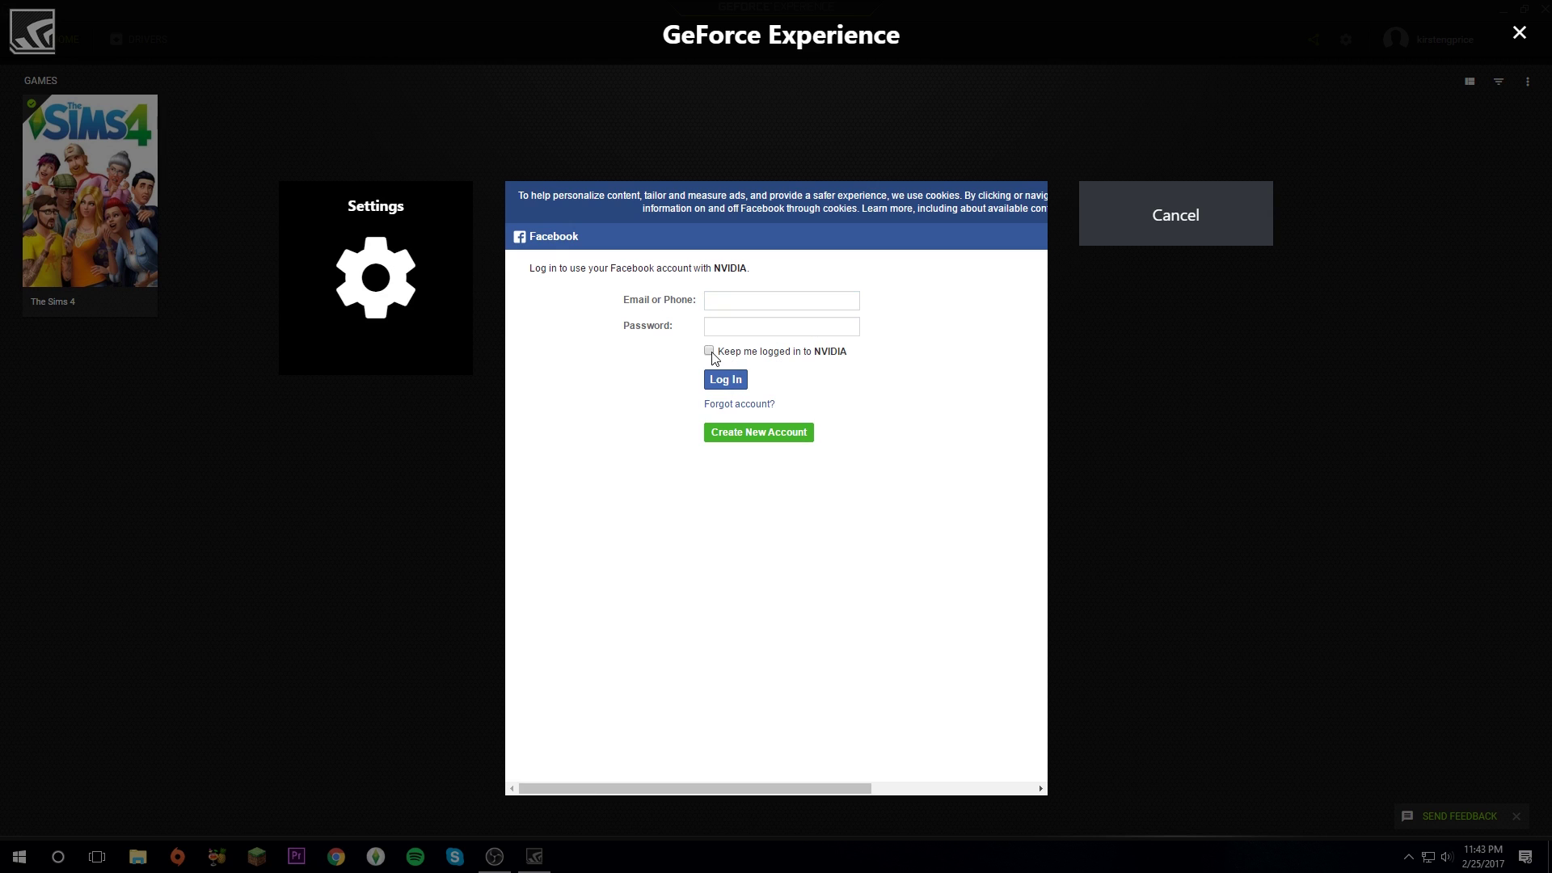
click(1198, 225)
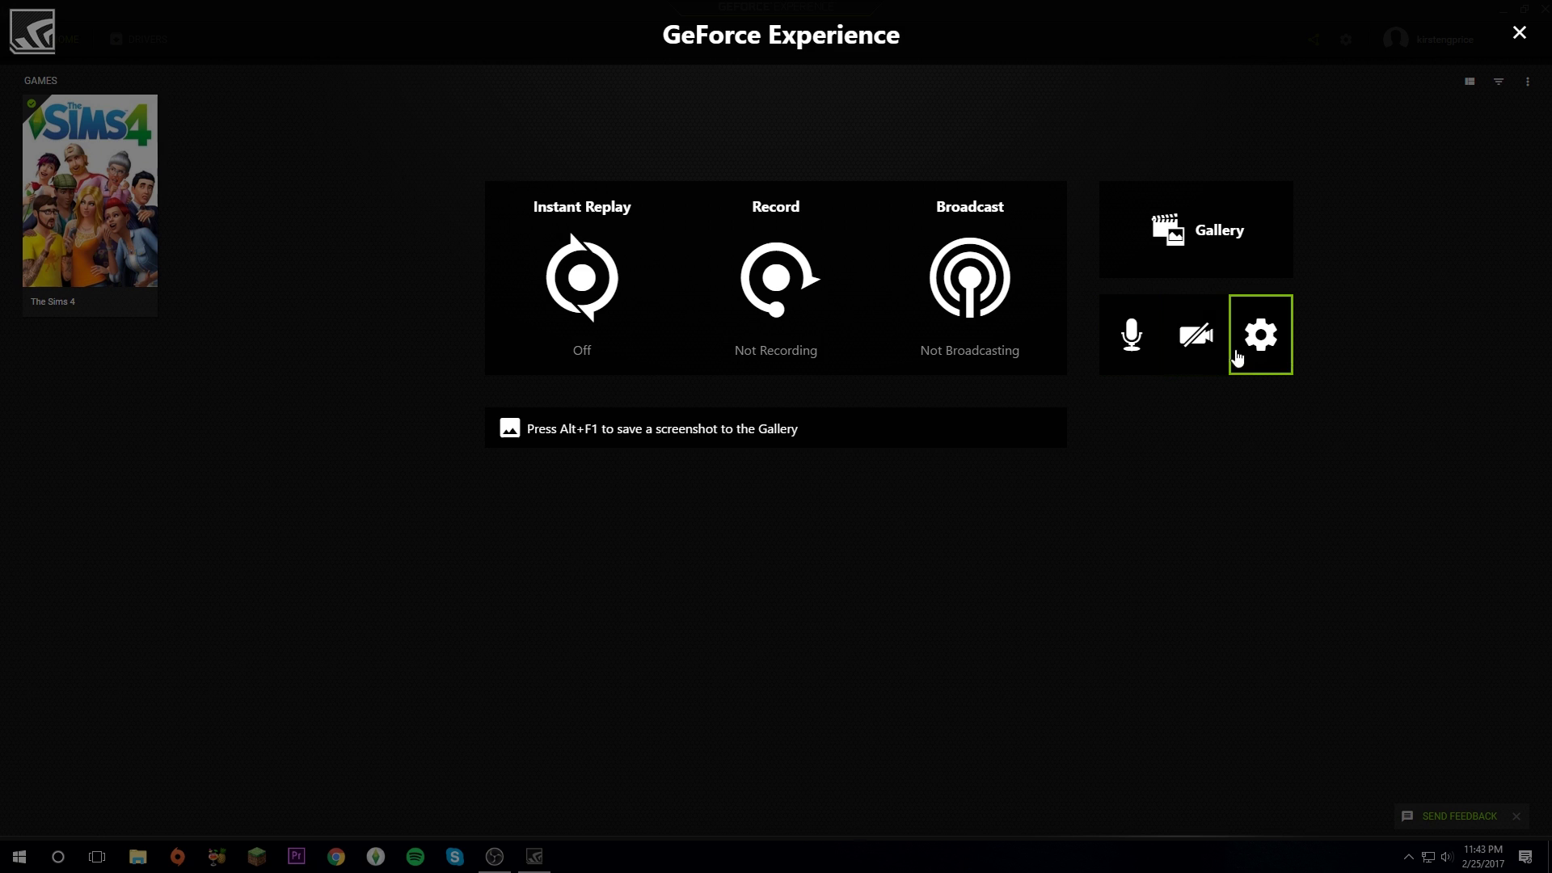
In Overlays, try the camera overlay's sizes and corners, leaving it top-right
click(1255, 352)
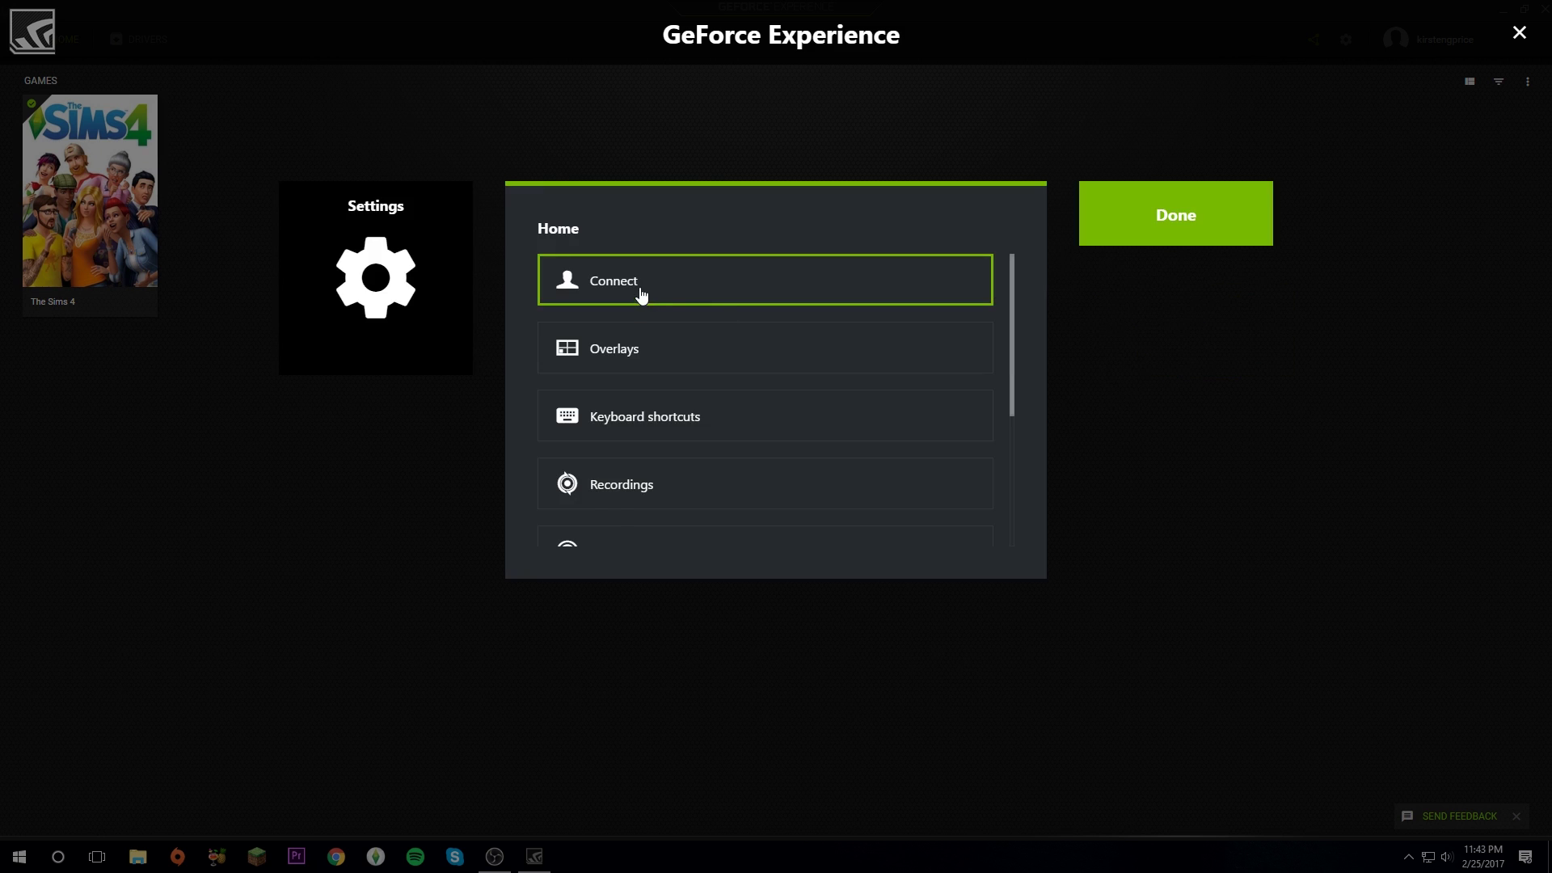
click(644, 298)
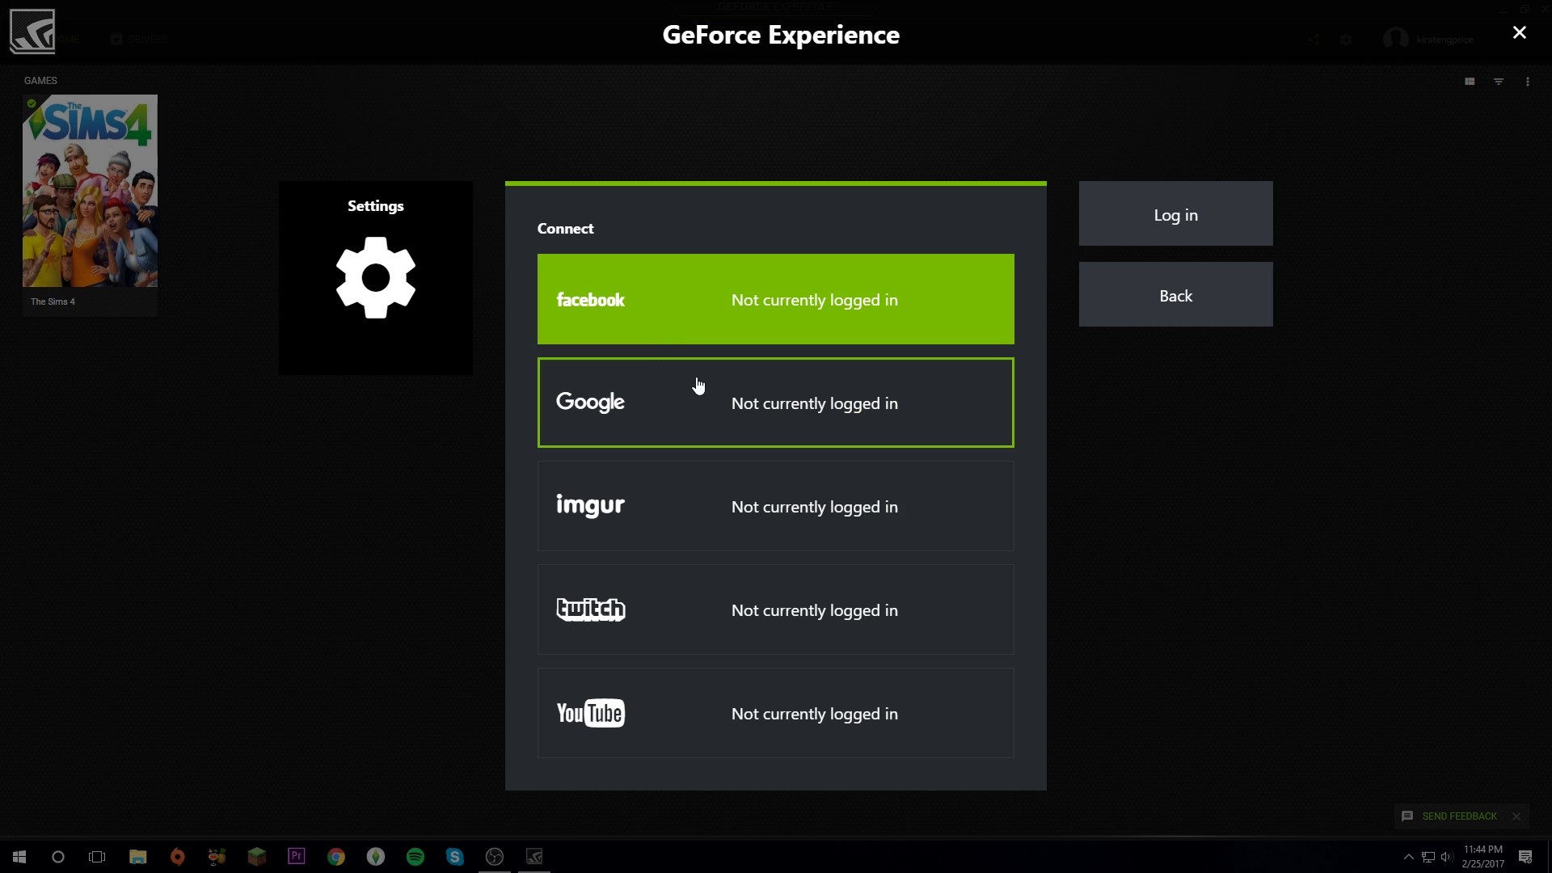
click(1106, 322)
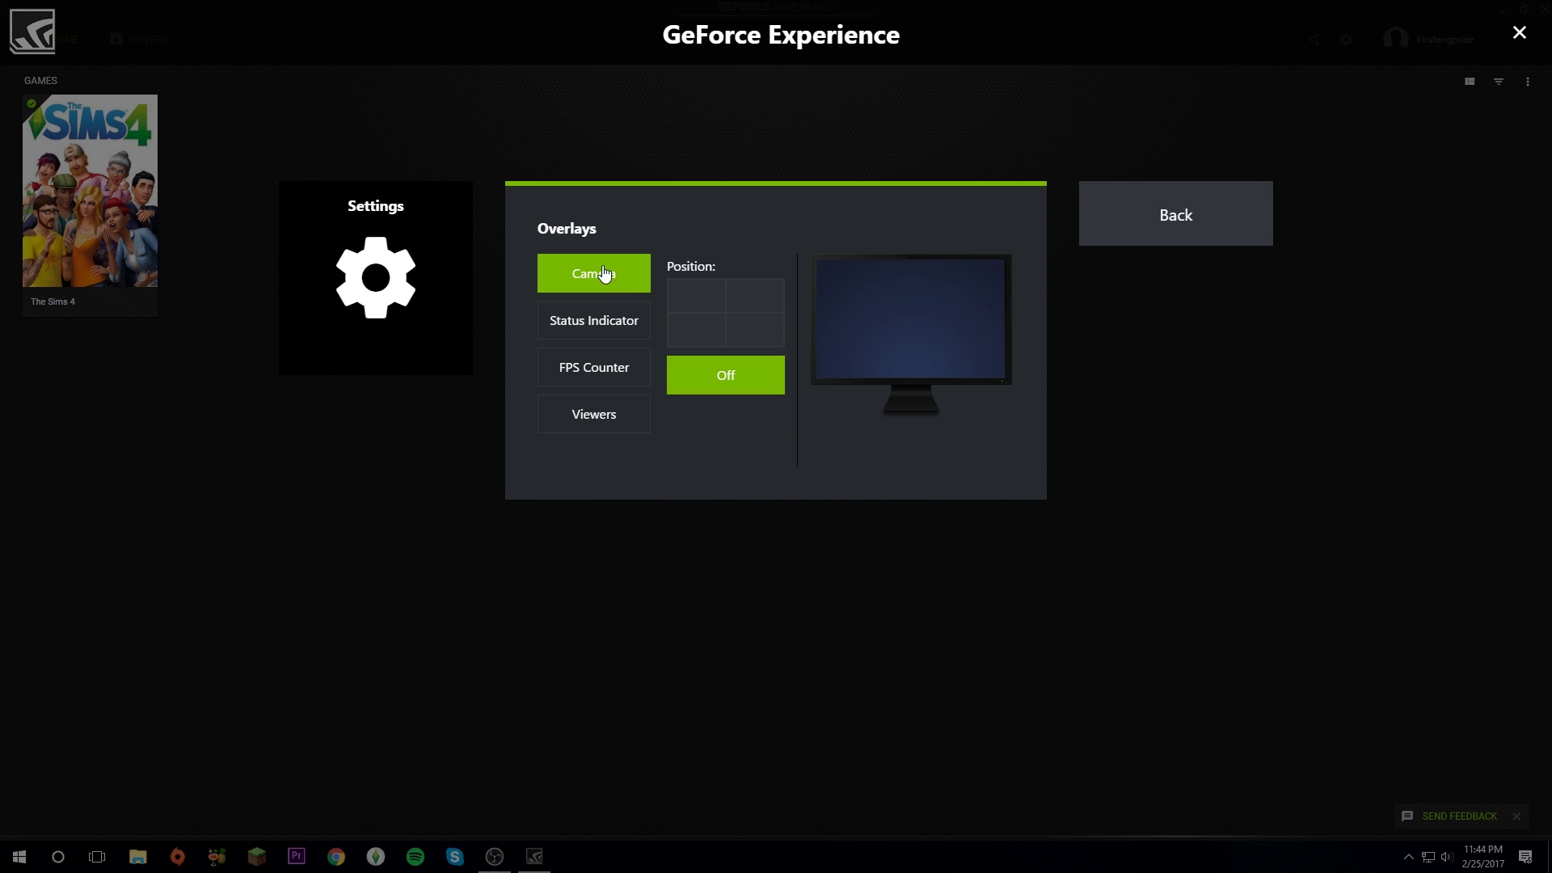
click(739, 295)
click(715, 295)
click(731, 299)
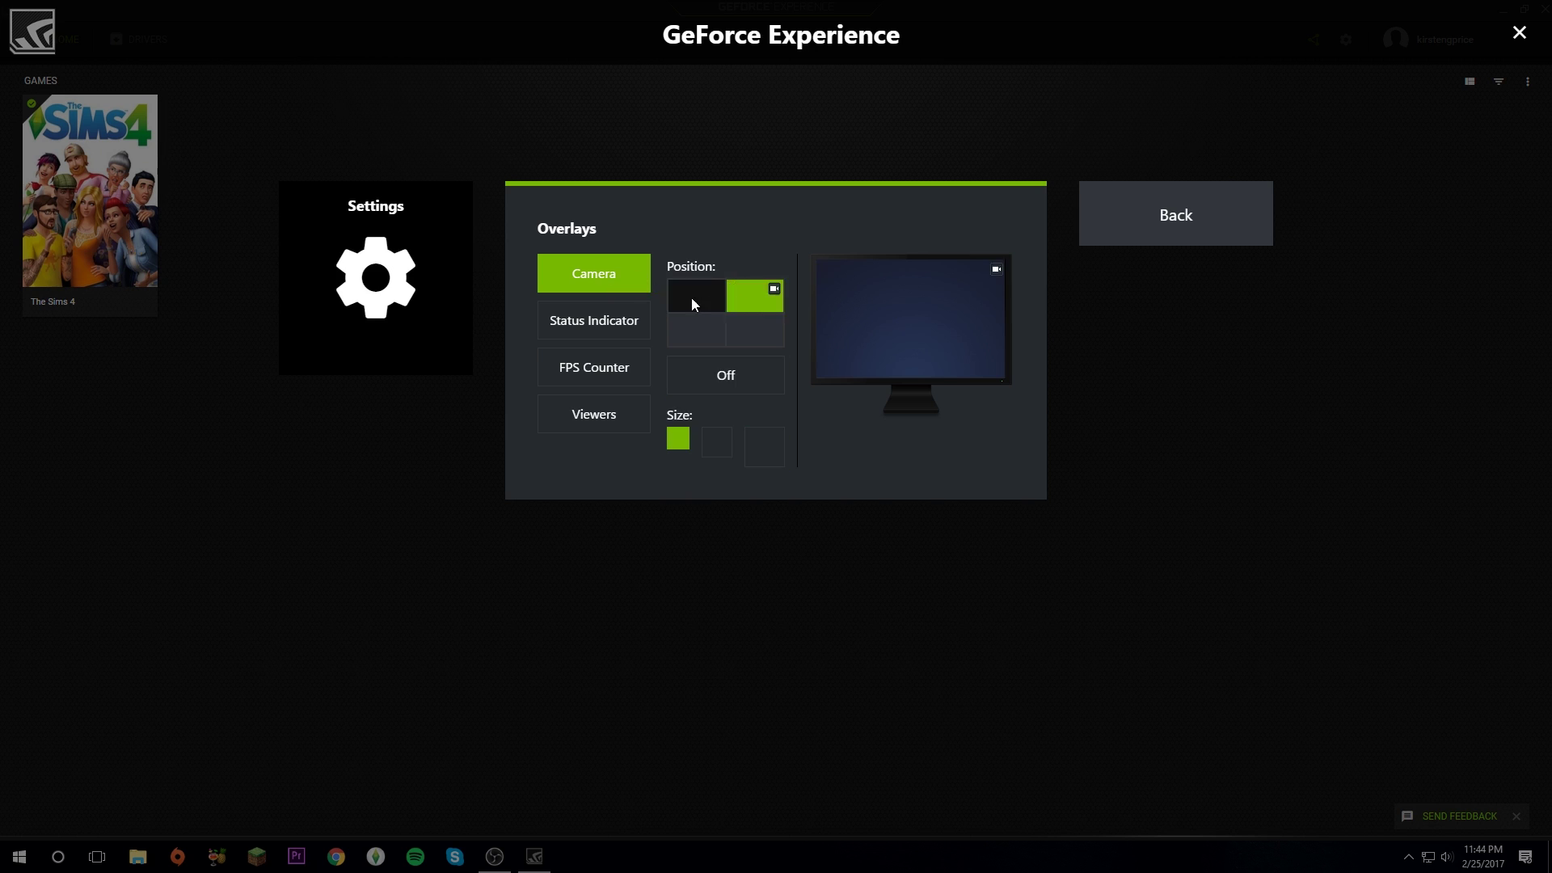
click(691, 298)
click(766, 457)
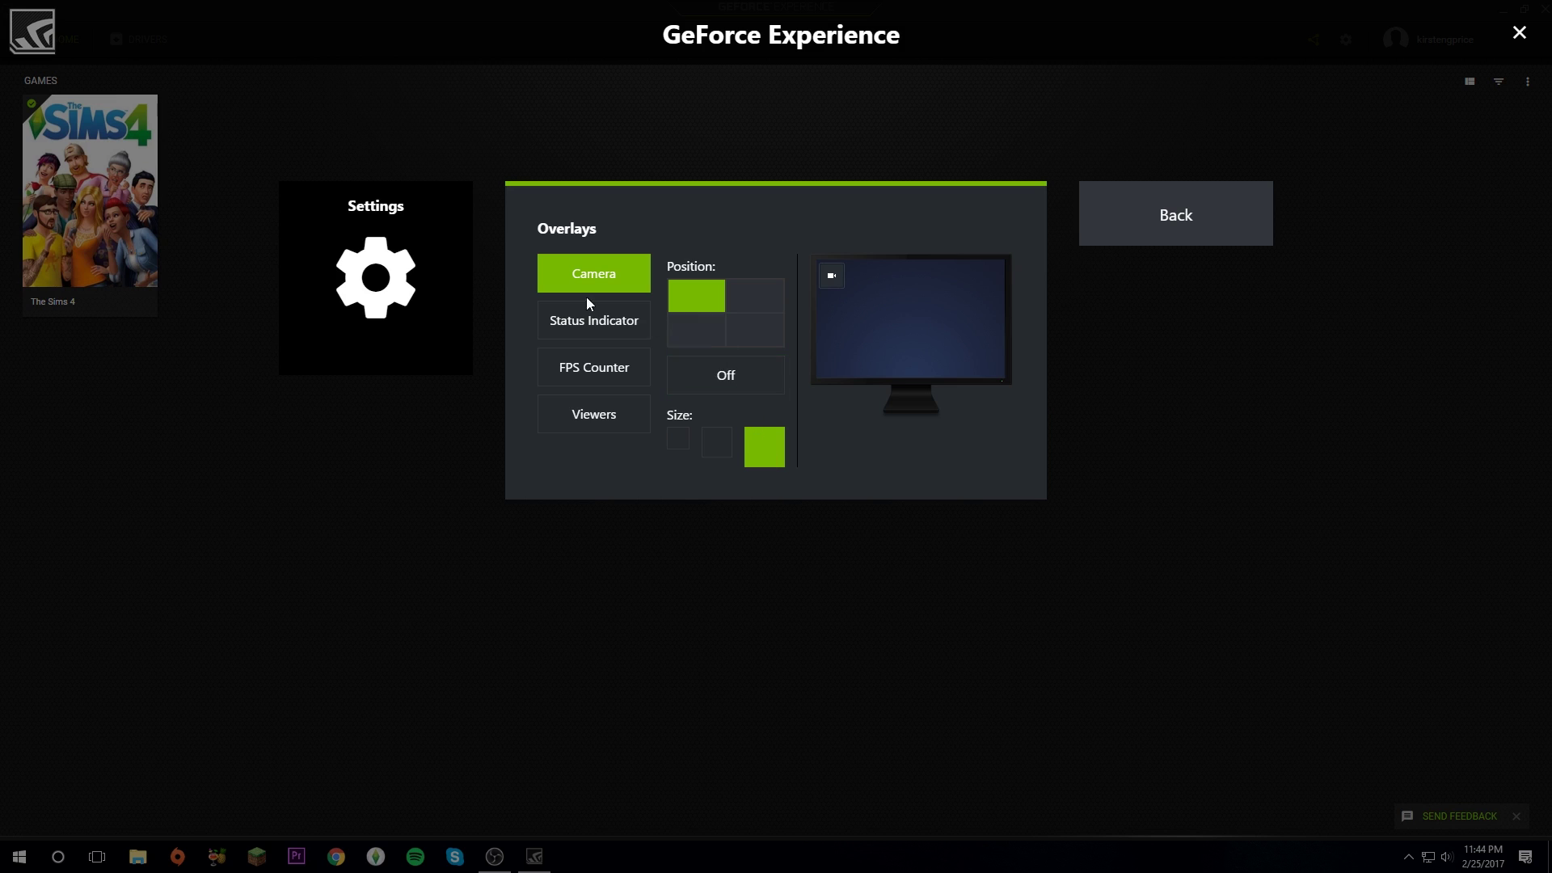
click(715, 378)
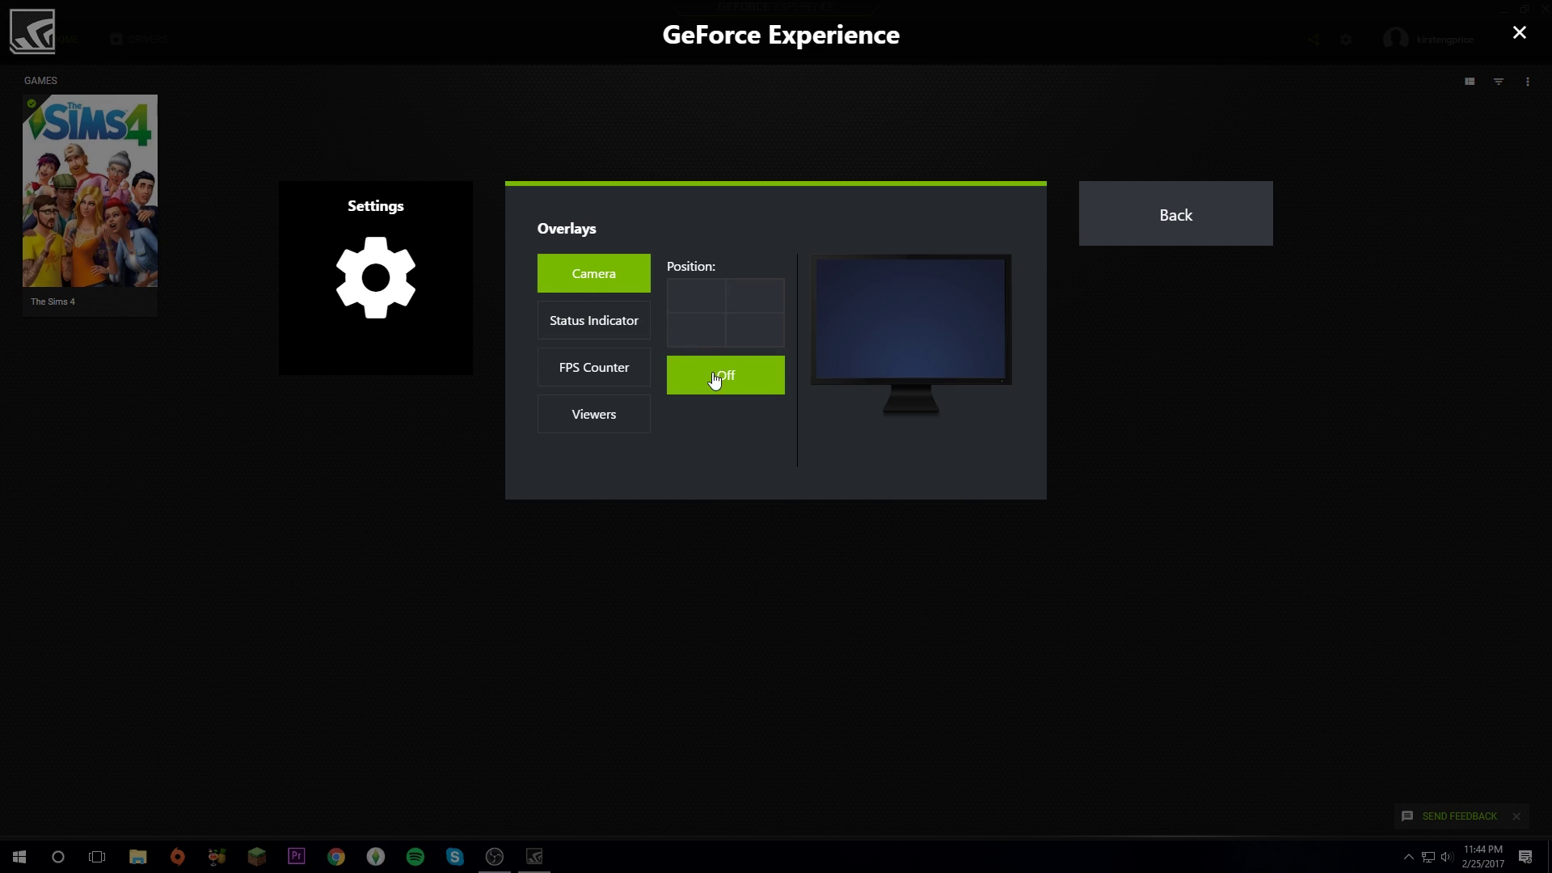
click(749, 303)
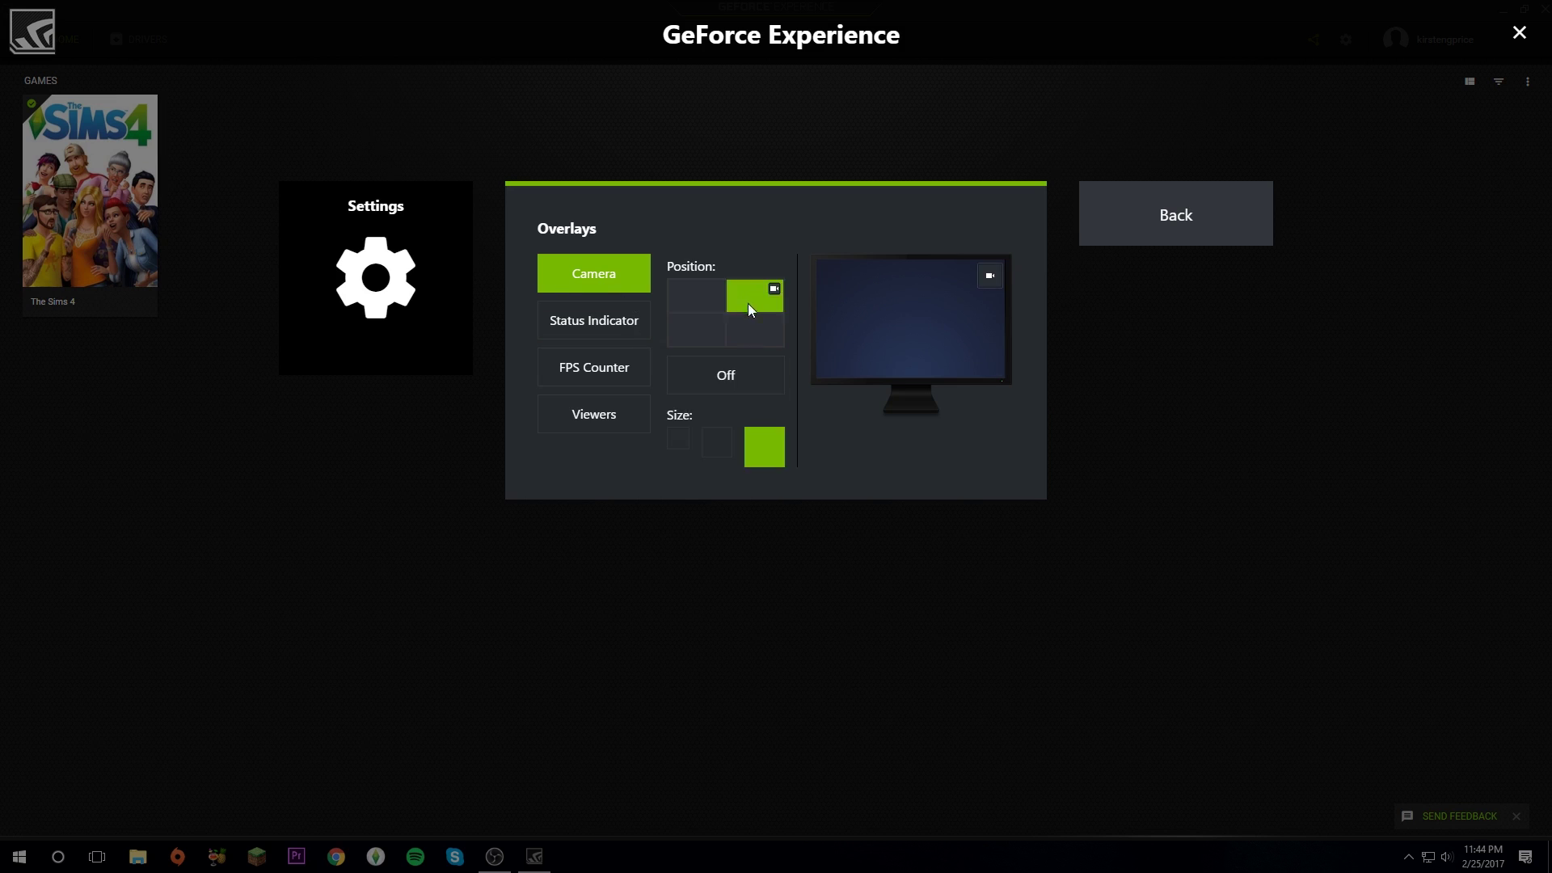
Review each overlay's settings and put the Status Indicator in the bottom-right corner
click(608, 356)
click(608, 340)
click(606, 367)
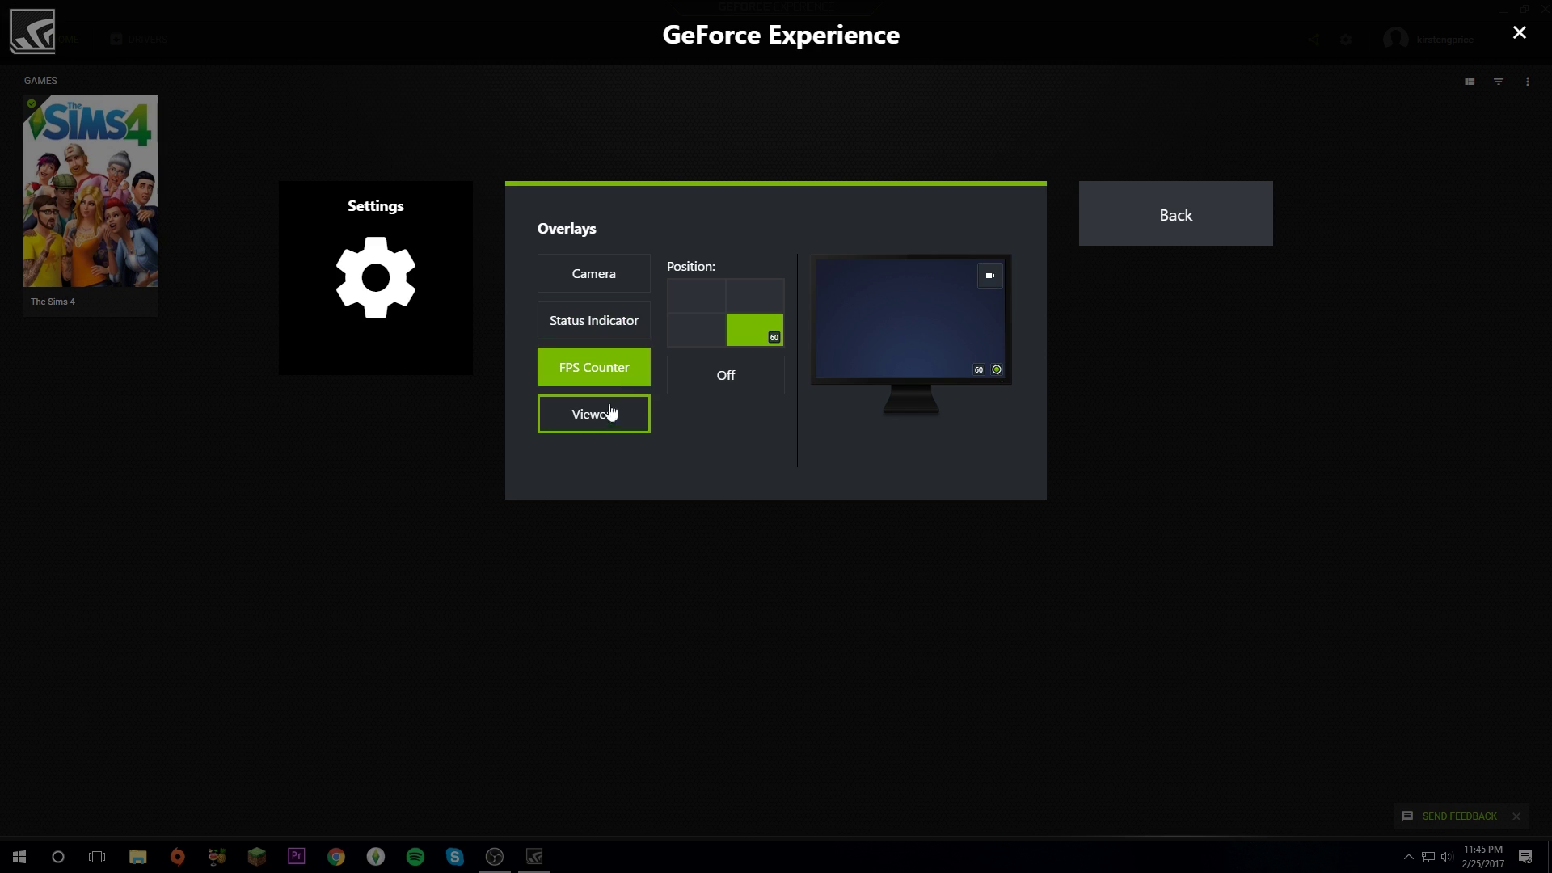
click(607, 414)
click(598, 273)
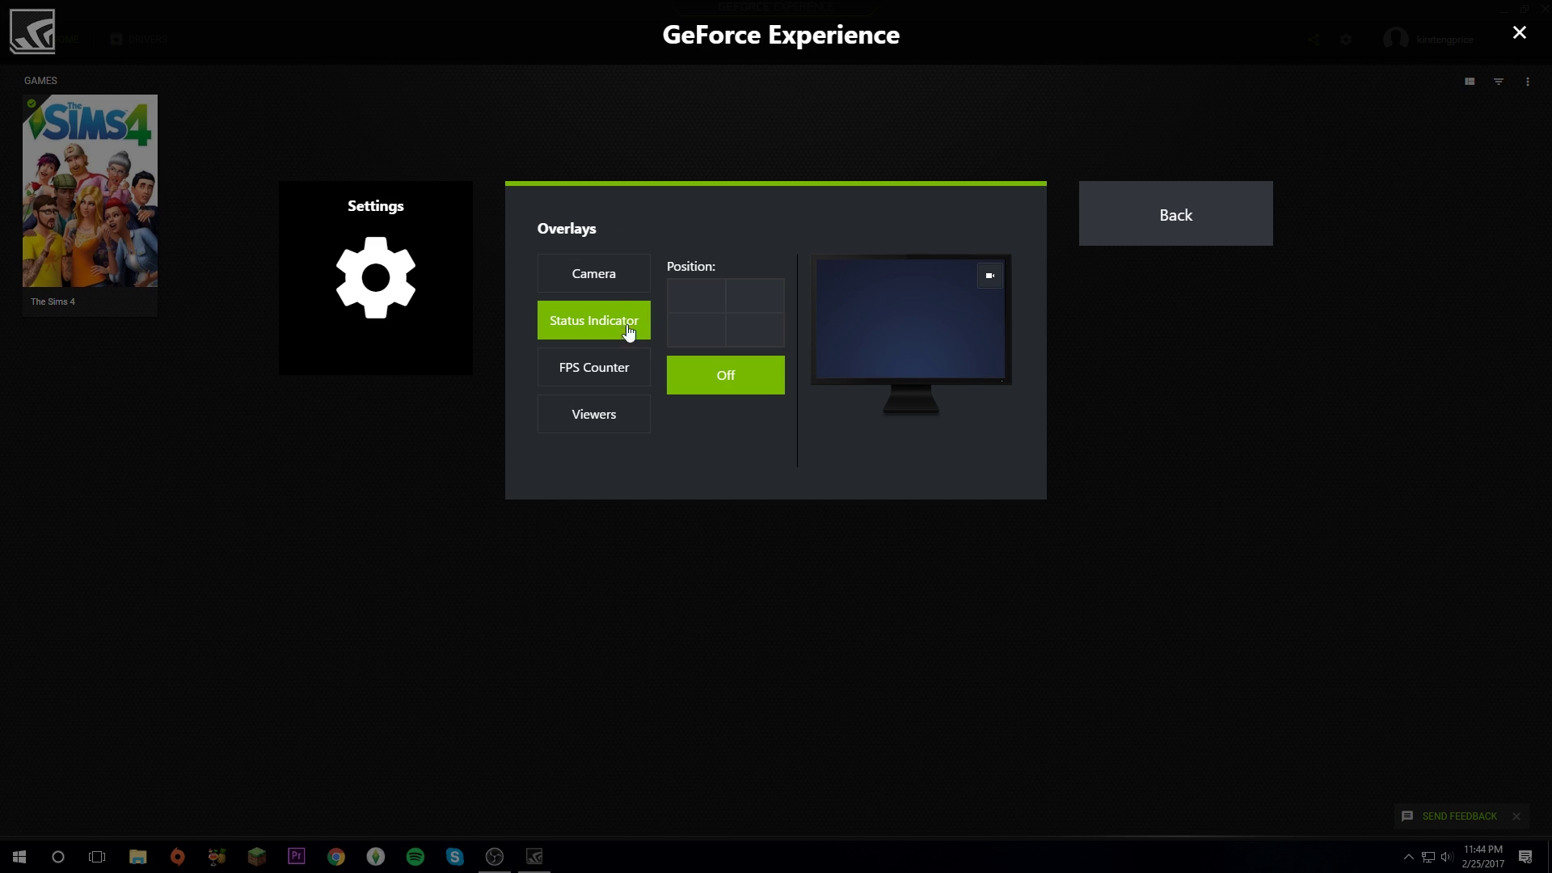
click(757, 331)
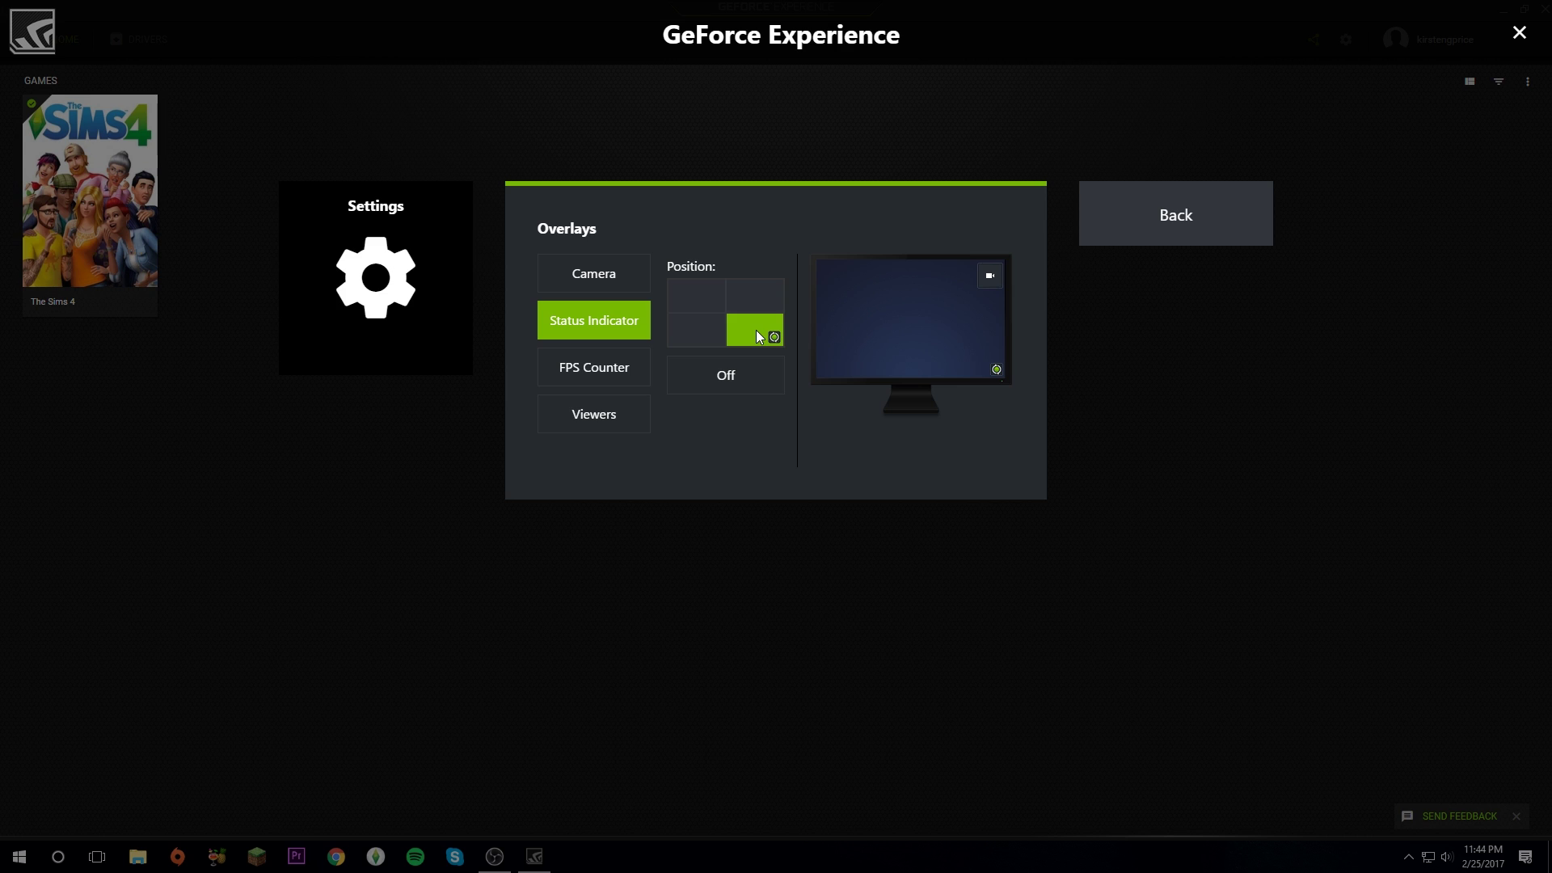
Try the FPS counter in each corner, settling on bottom-right
click(630, 382)
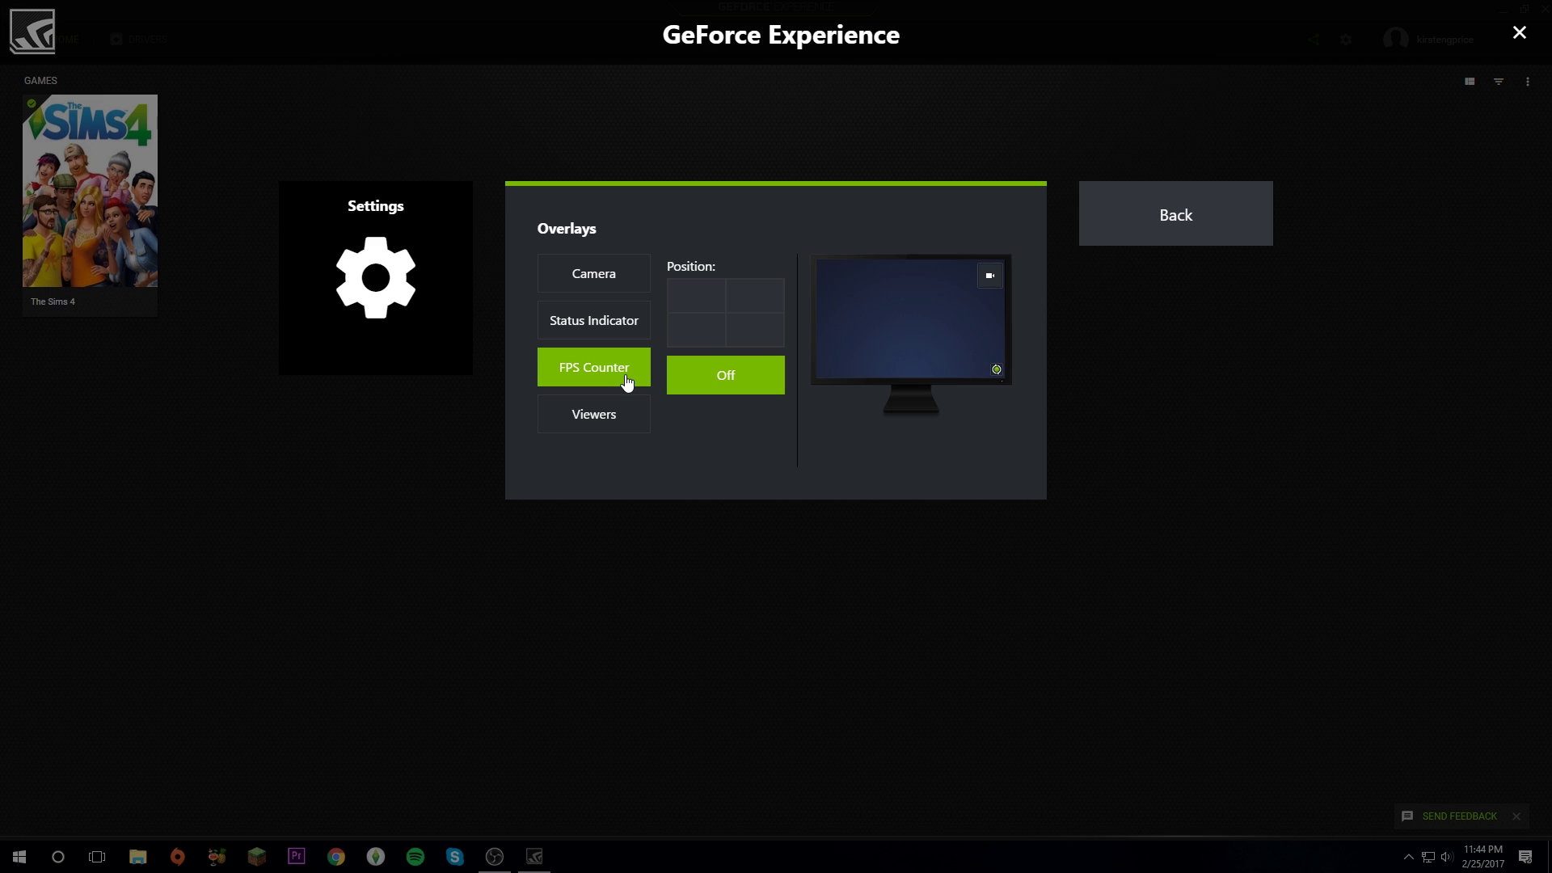
click(773, 333)
click(697, 338)
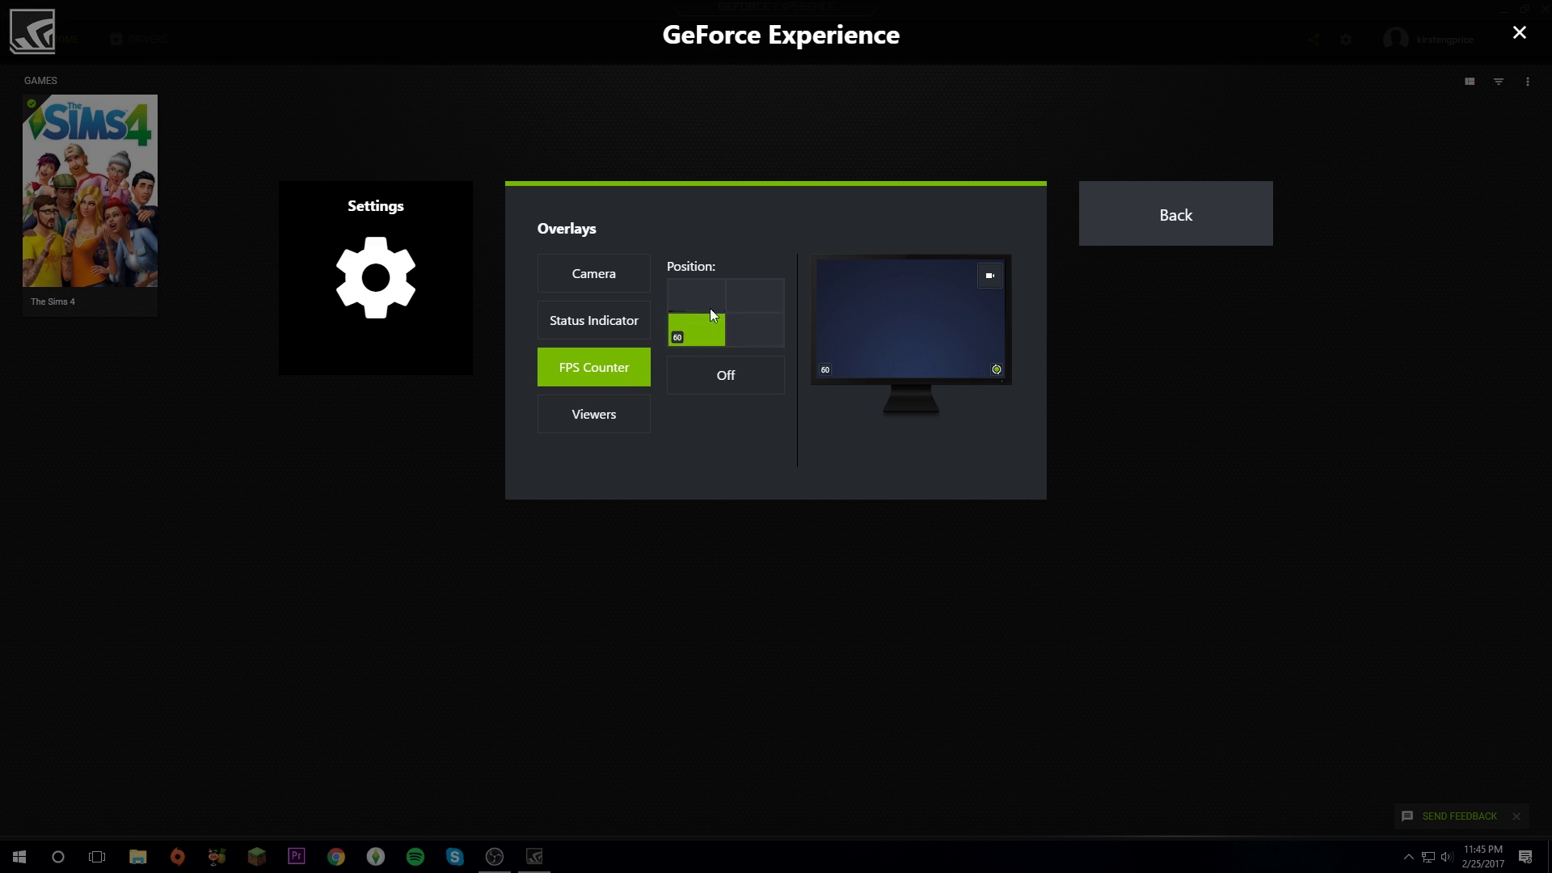
click(755, 296)
click(712, 320)
click(765, 297)
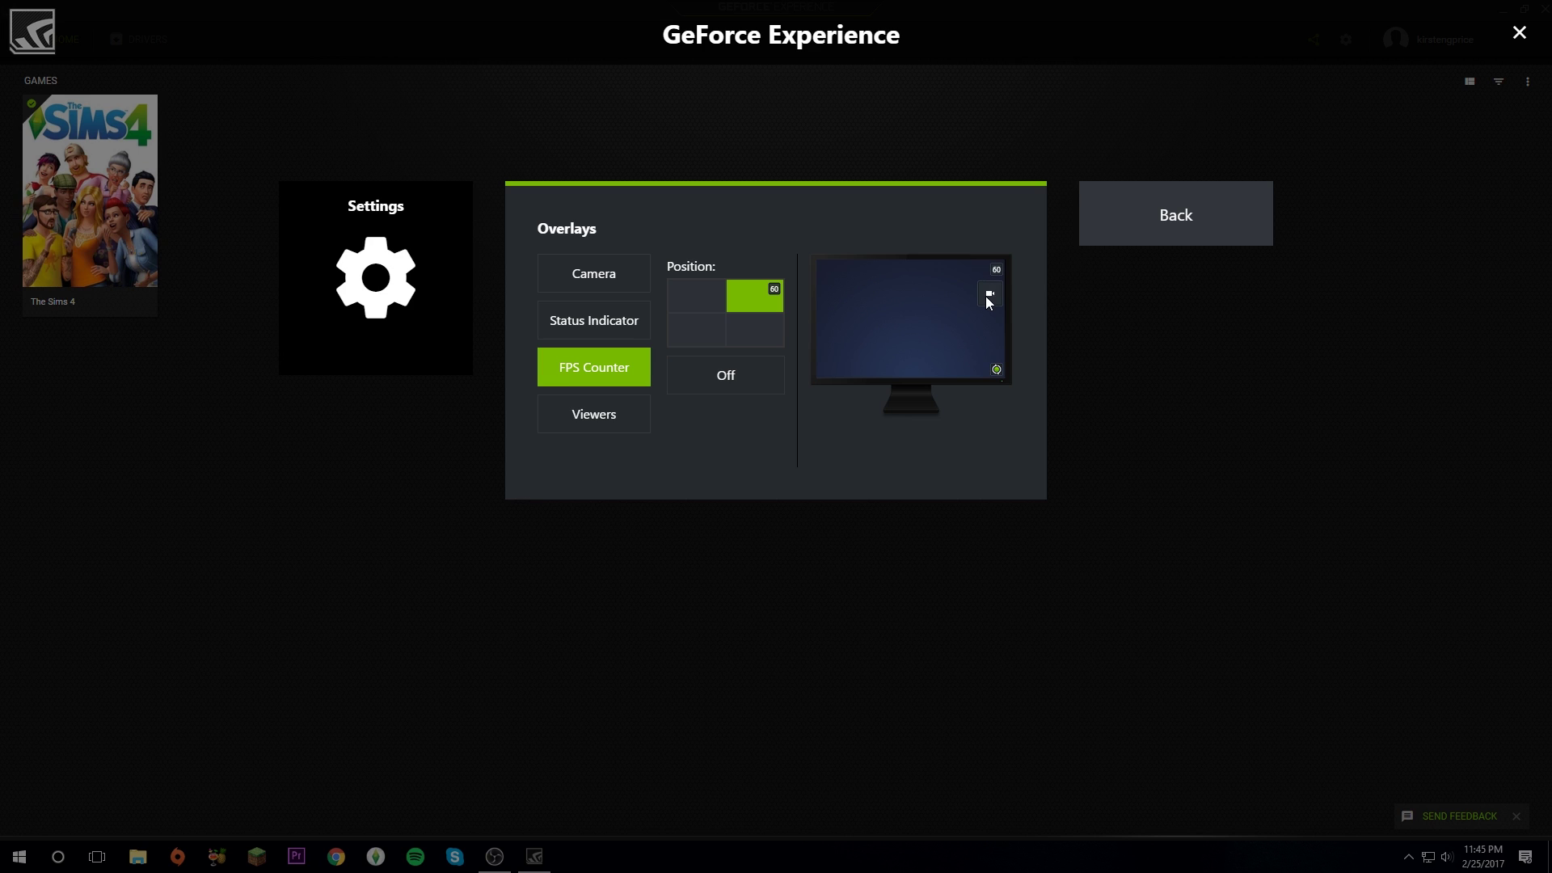
click(742, 336)
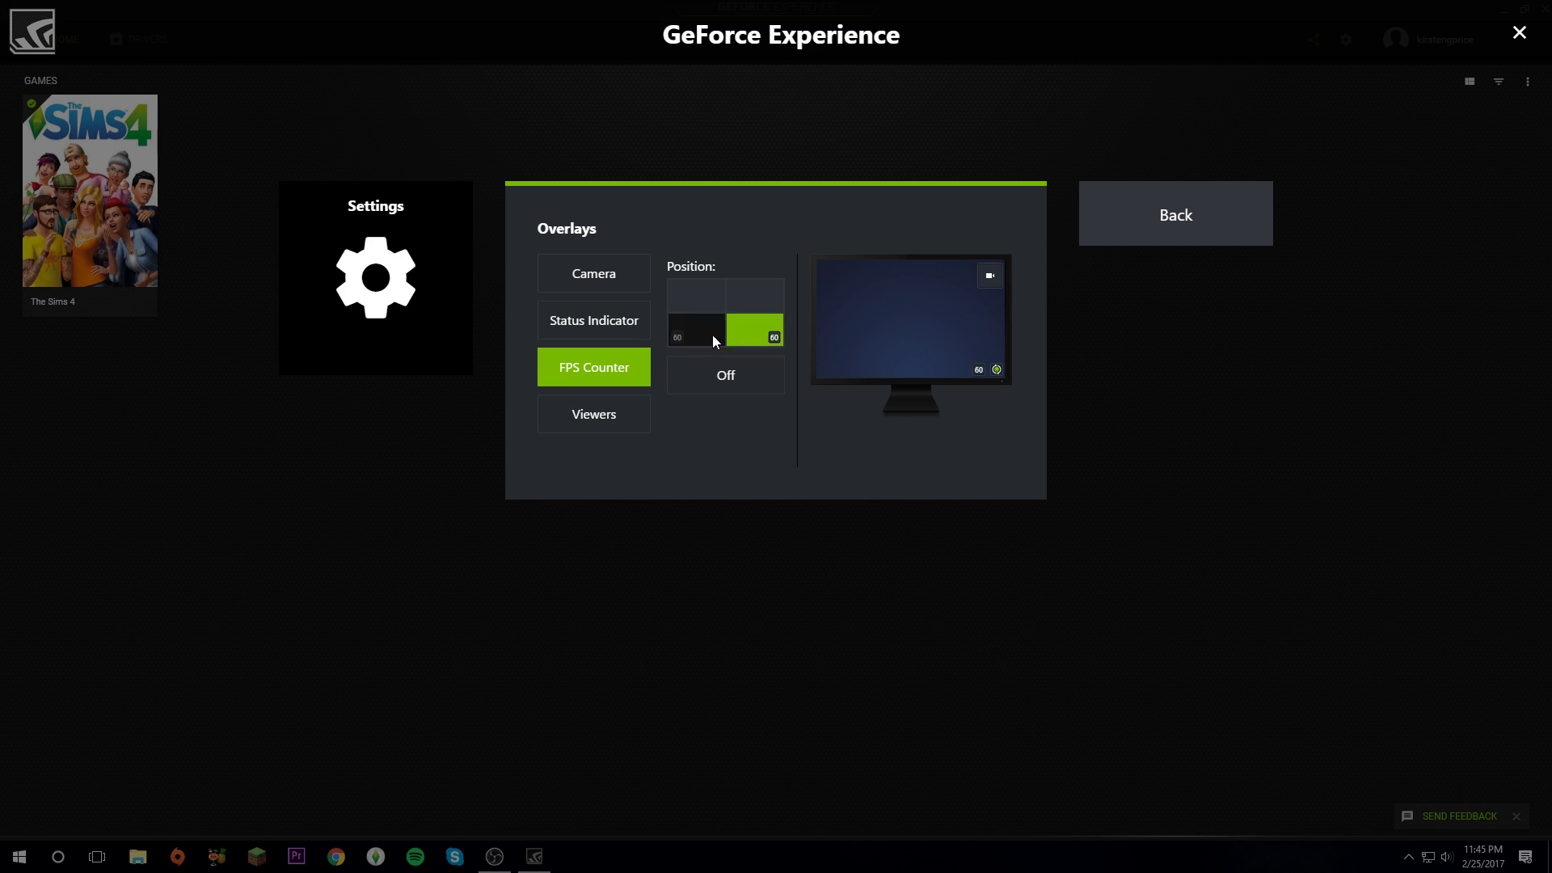
Cycle the viewer count overlay through the corners, ending at top-right
click(623, 416)
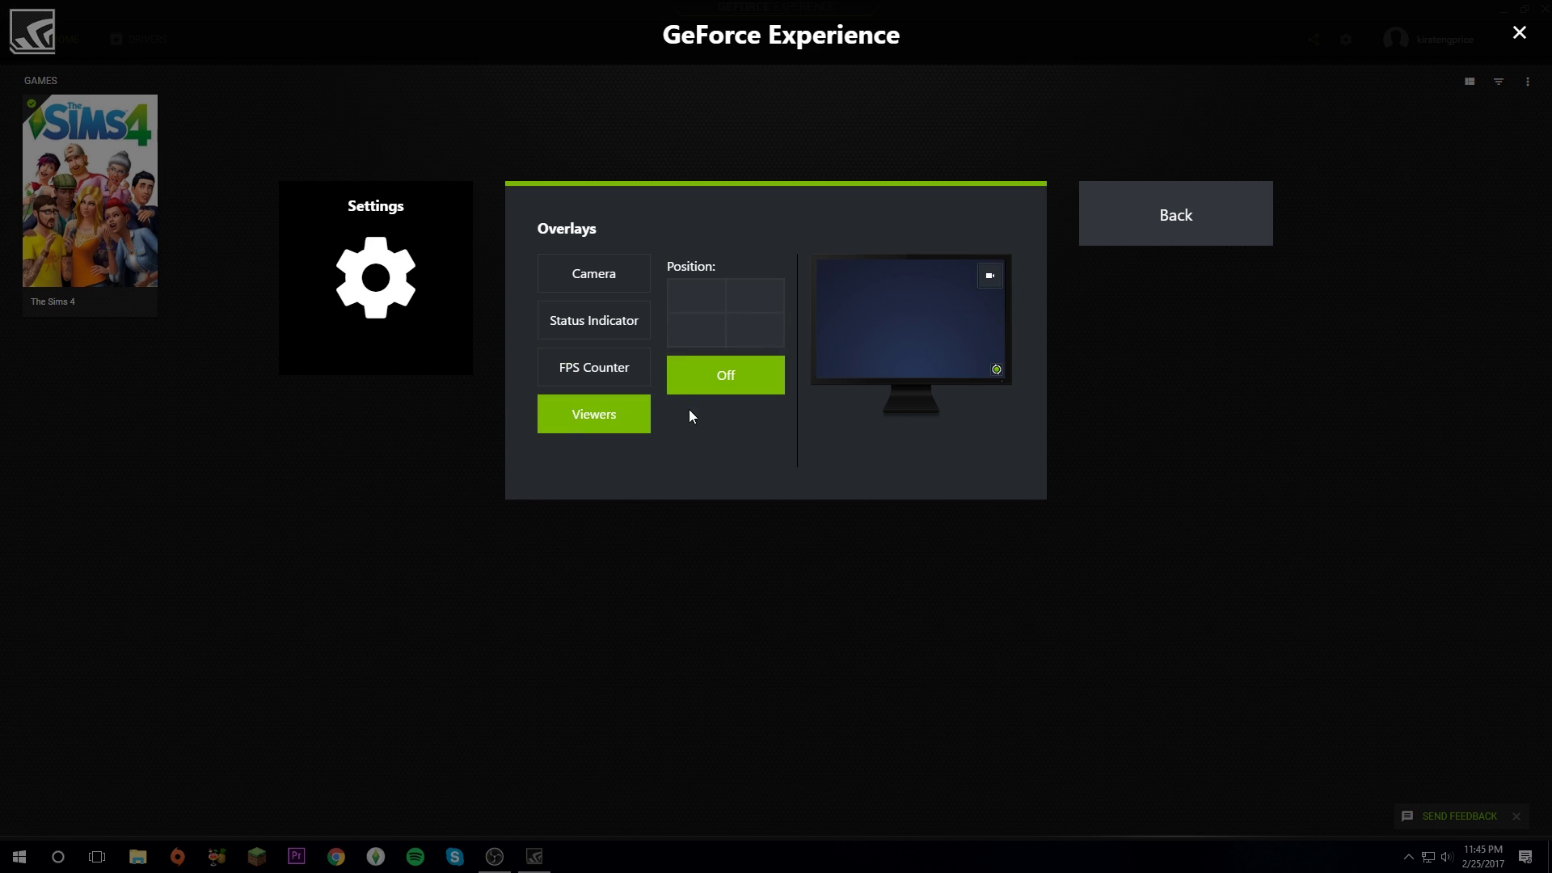
click(700, 296)
click(734, 297)
click(733, 332)
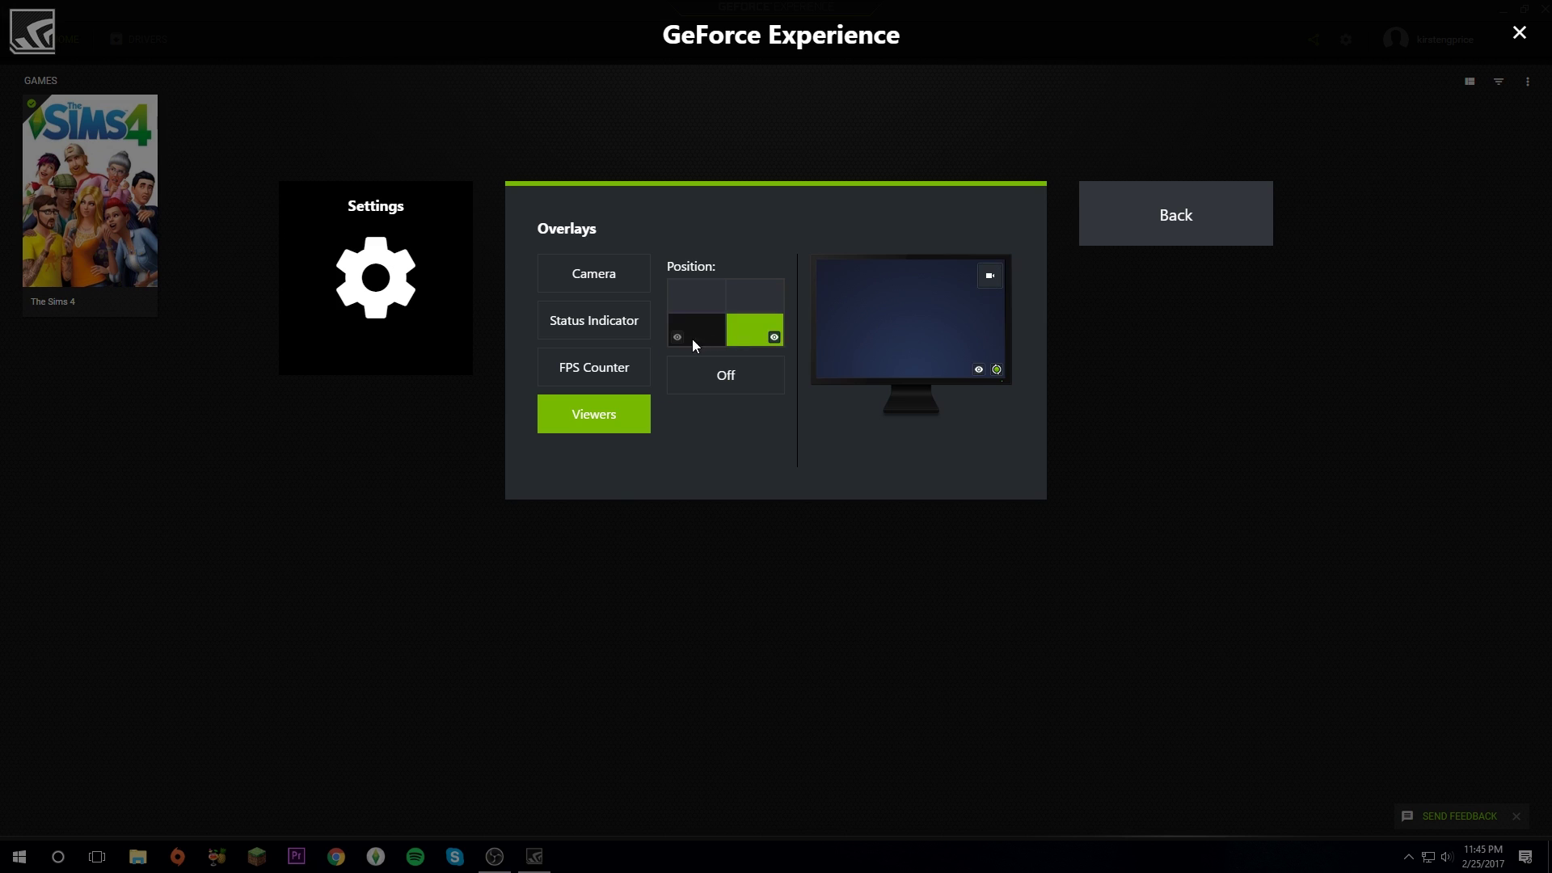
click(693, 340)
click(695, 296)
click(740, 293)
click(731, 329)
click(713, 305)
click(722, 327)
click(748, 306)
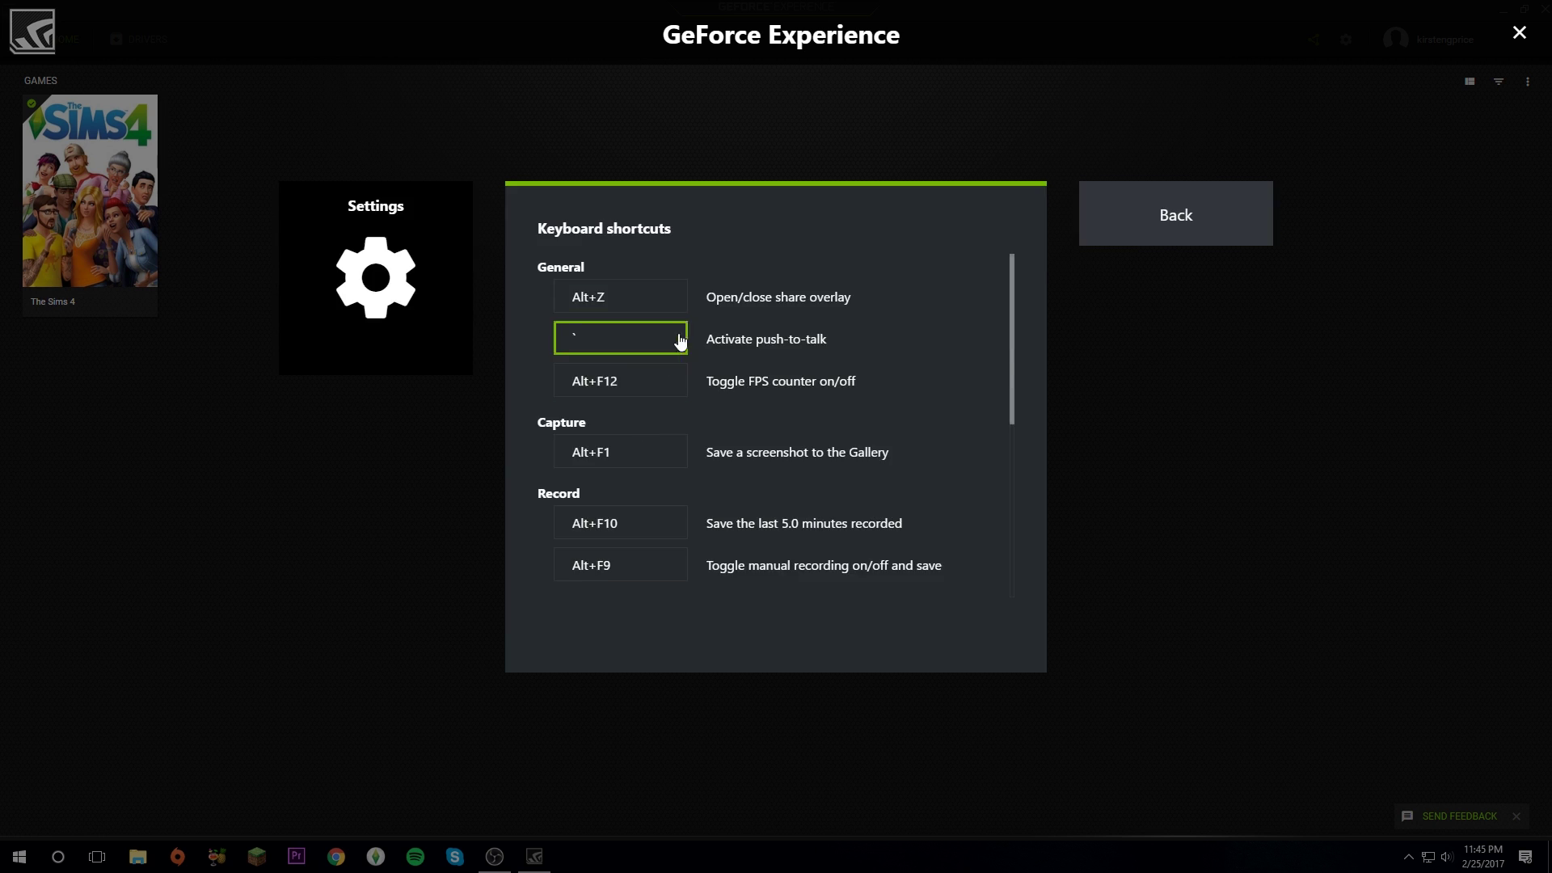
Scroll through the keyboard shortcuts list, then return to the settings menu
scroll(675, 339, down, 5)
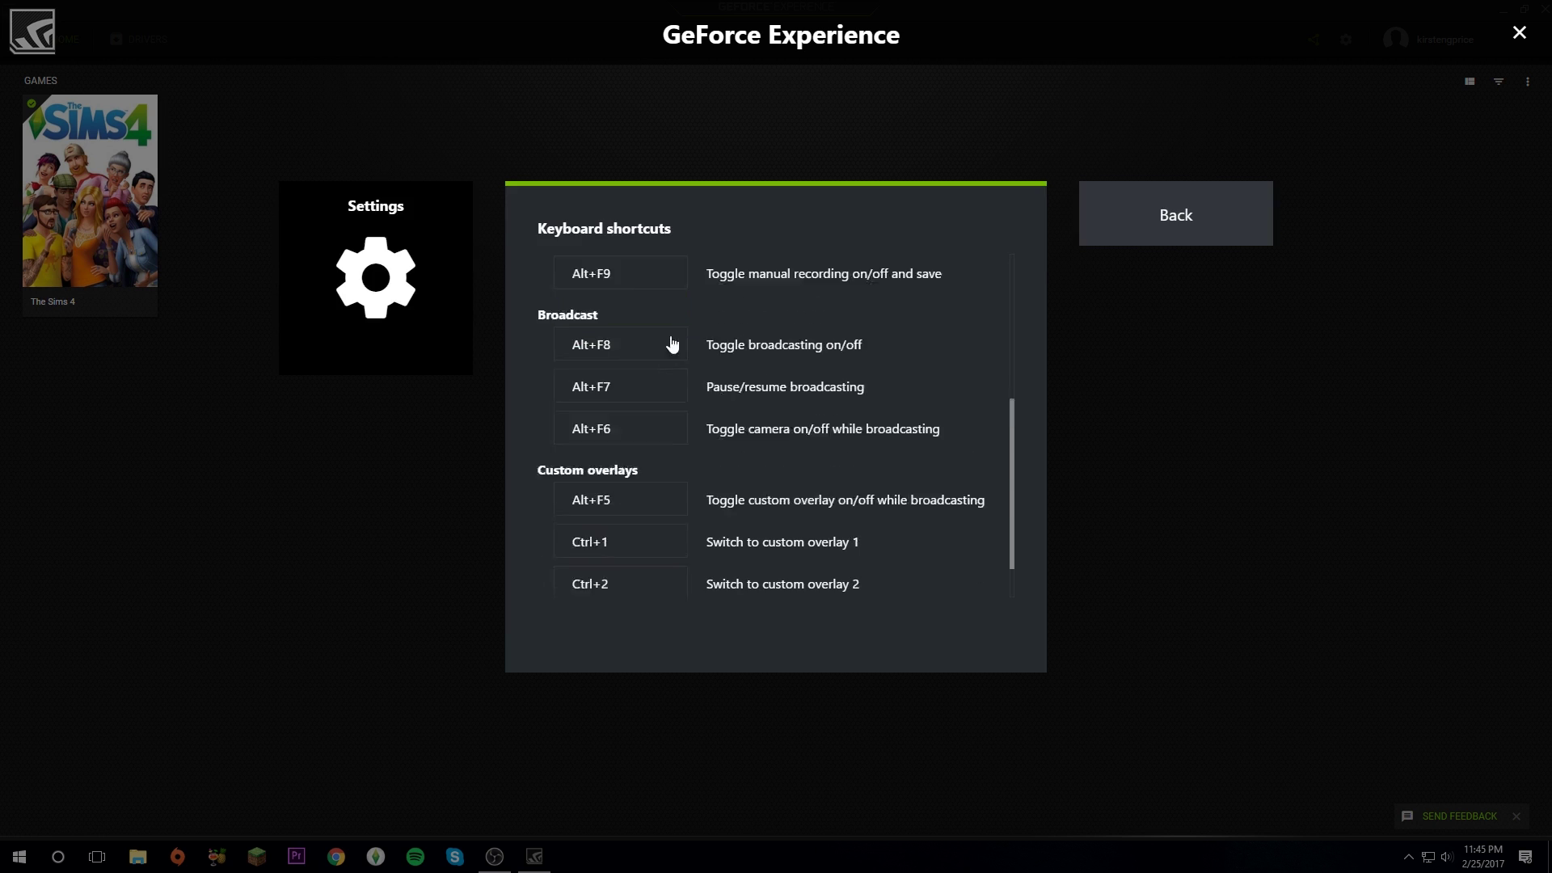
scroll(635, 404, up, 3)
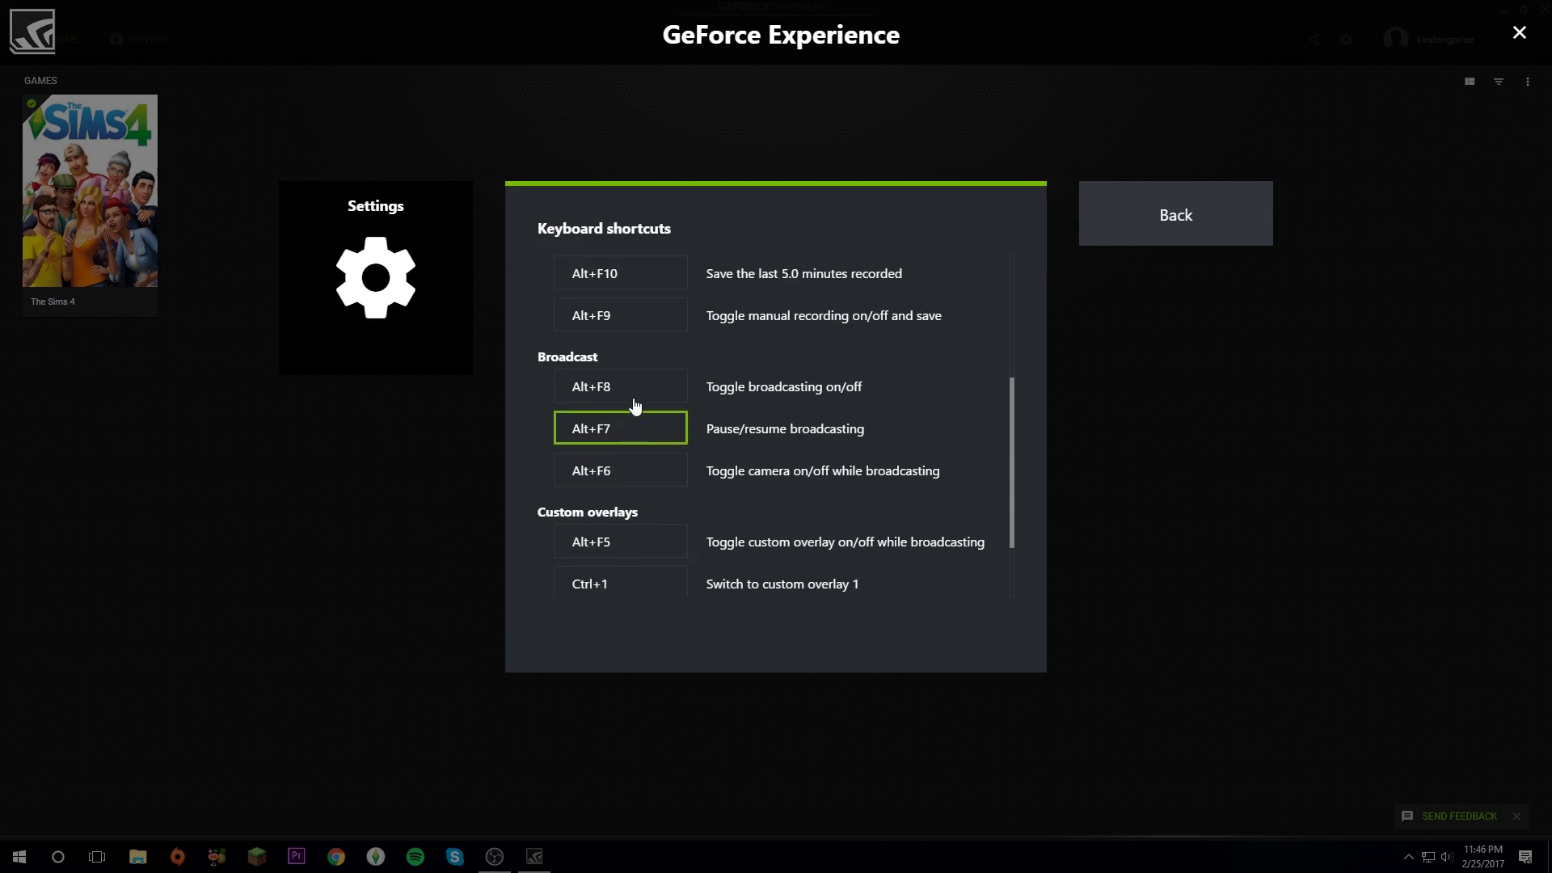
scroll(634, 404, up, 2)
scroll(614, 355, down, 5)
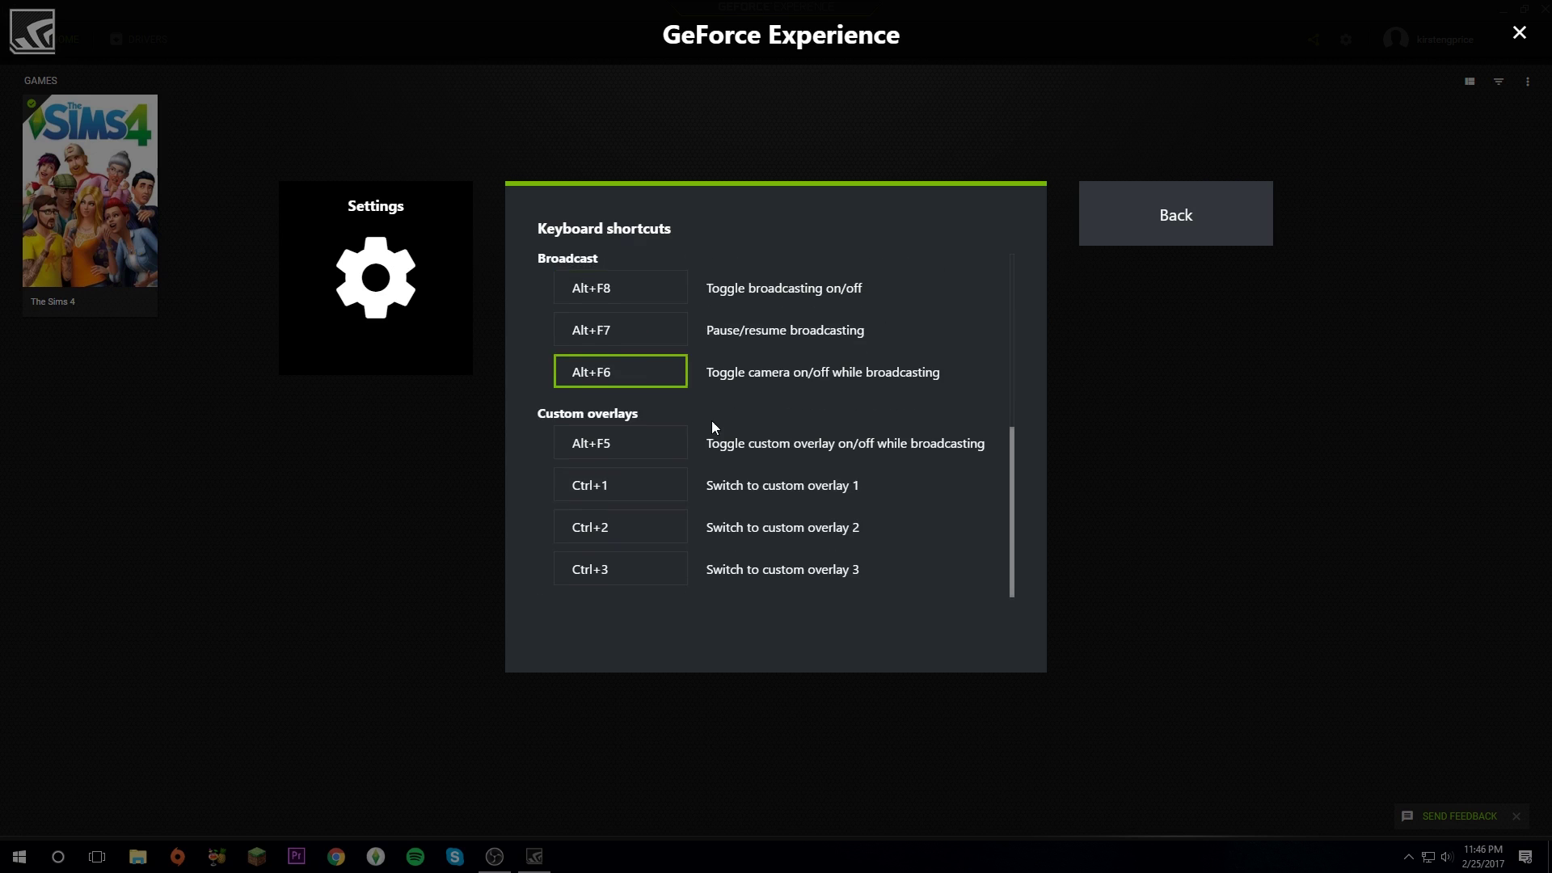
scroll(711, 425, up, 3)
scroll(712, 422, up, 1)
key(Escape)
Change the Videos save folder to the root of C: and return to Broadcast settings
click(669, 492)
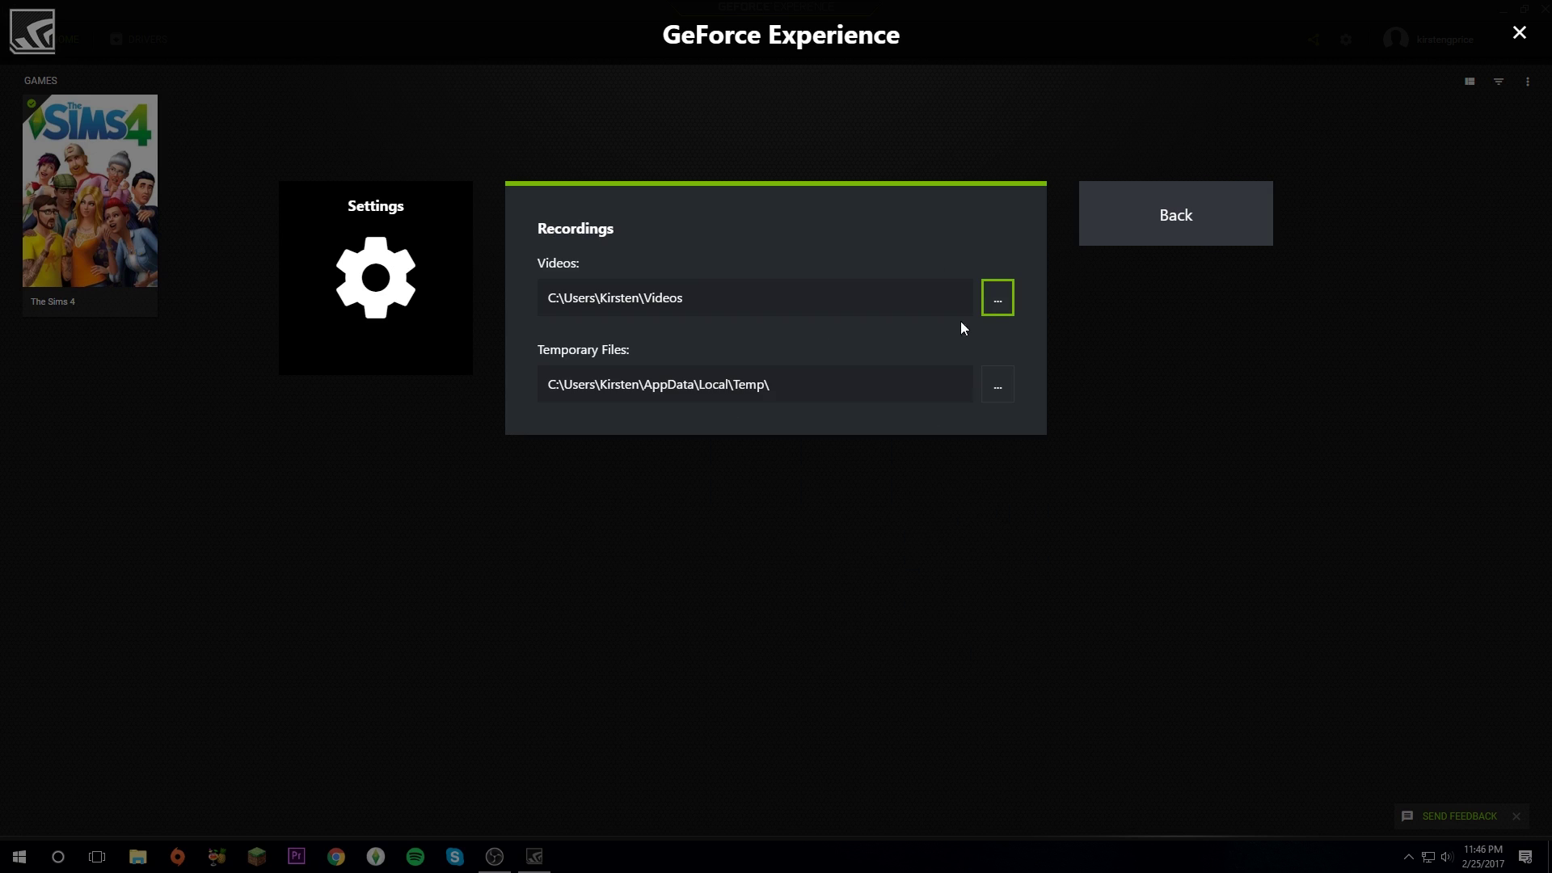
click(1008, 305)
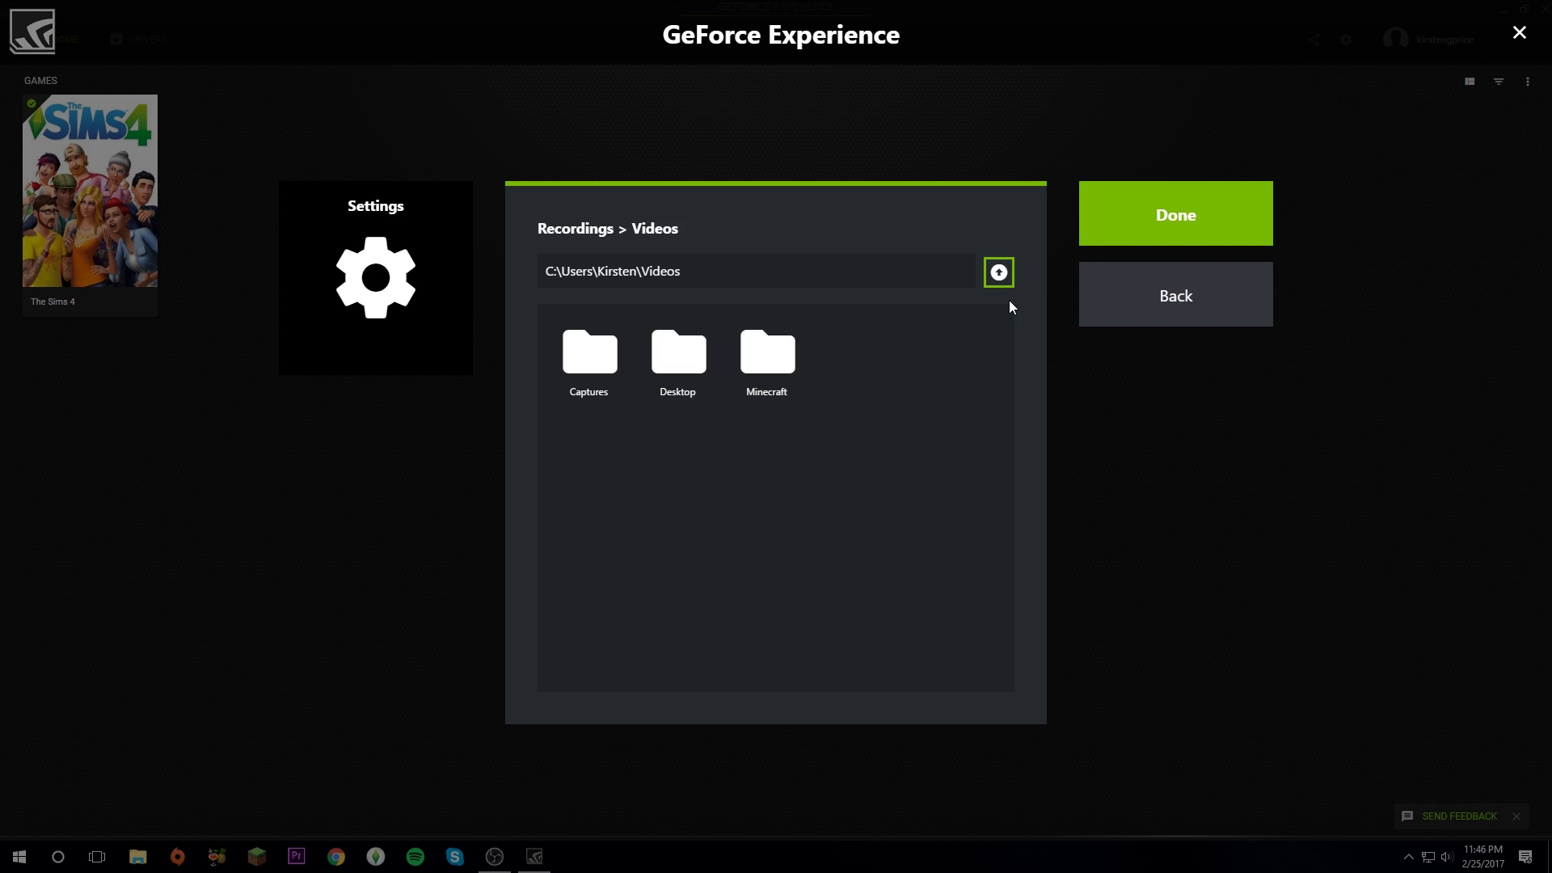
click(999, 272)
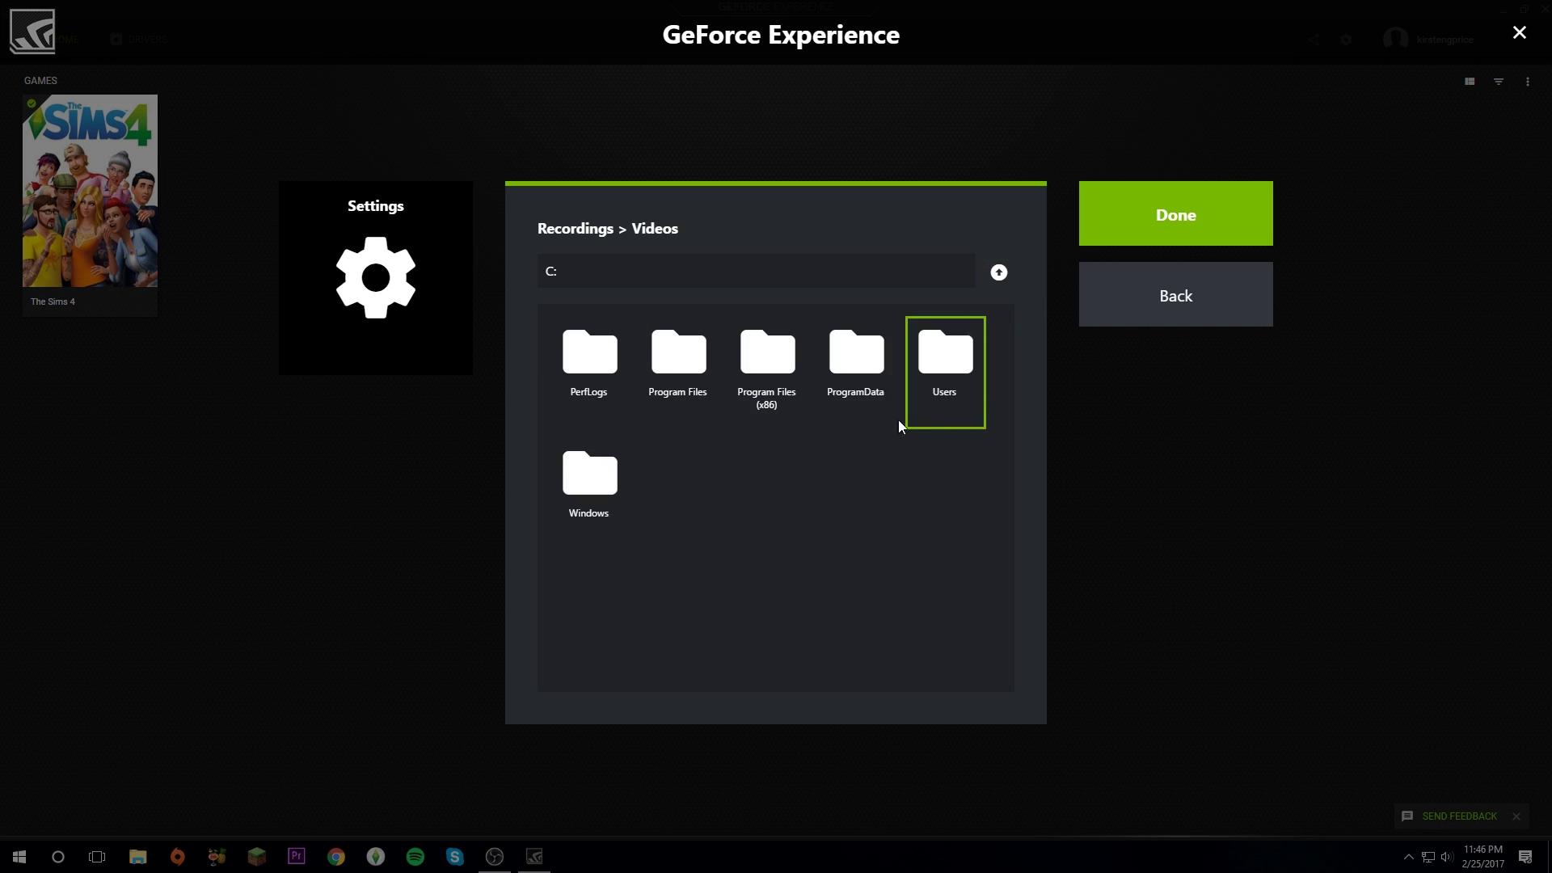
click(1165, 216)
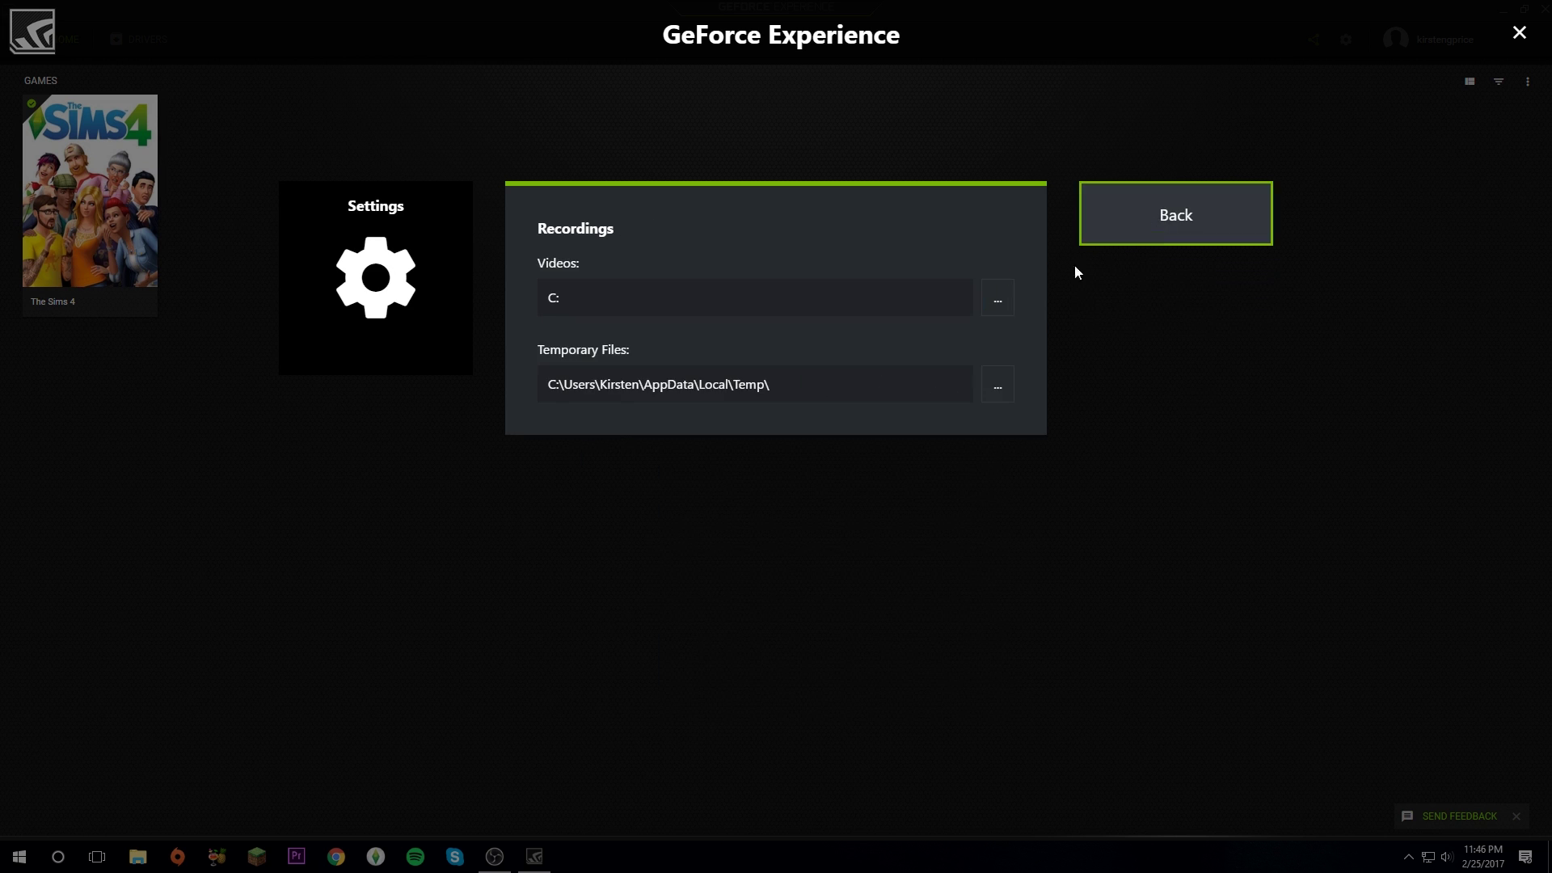
click(1177, 214)
click(556, 250)
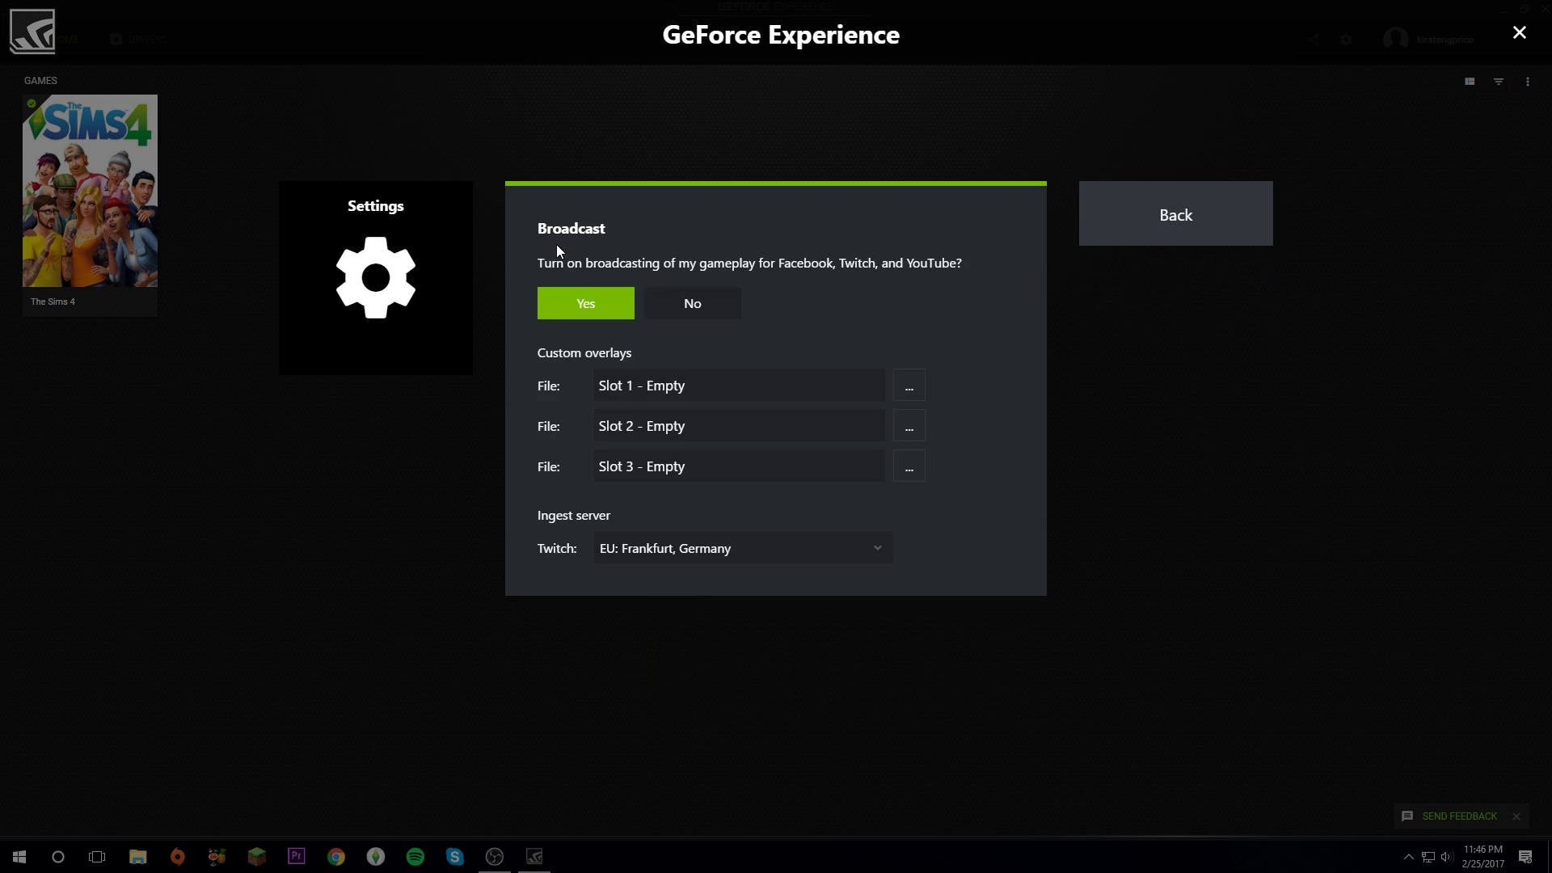
Start picking a file for custom overlay Slot 1, then cancel so it stays empty
click(899, 395)
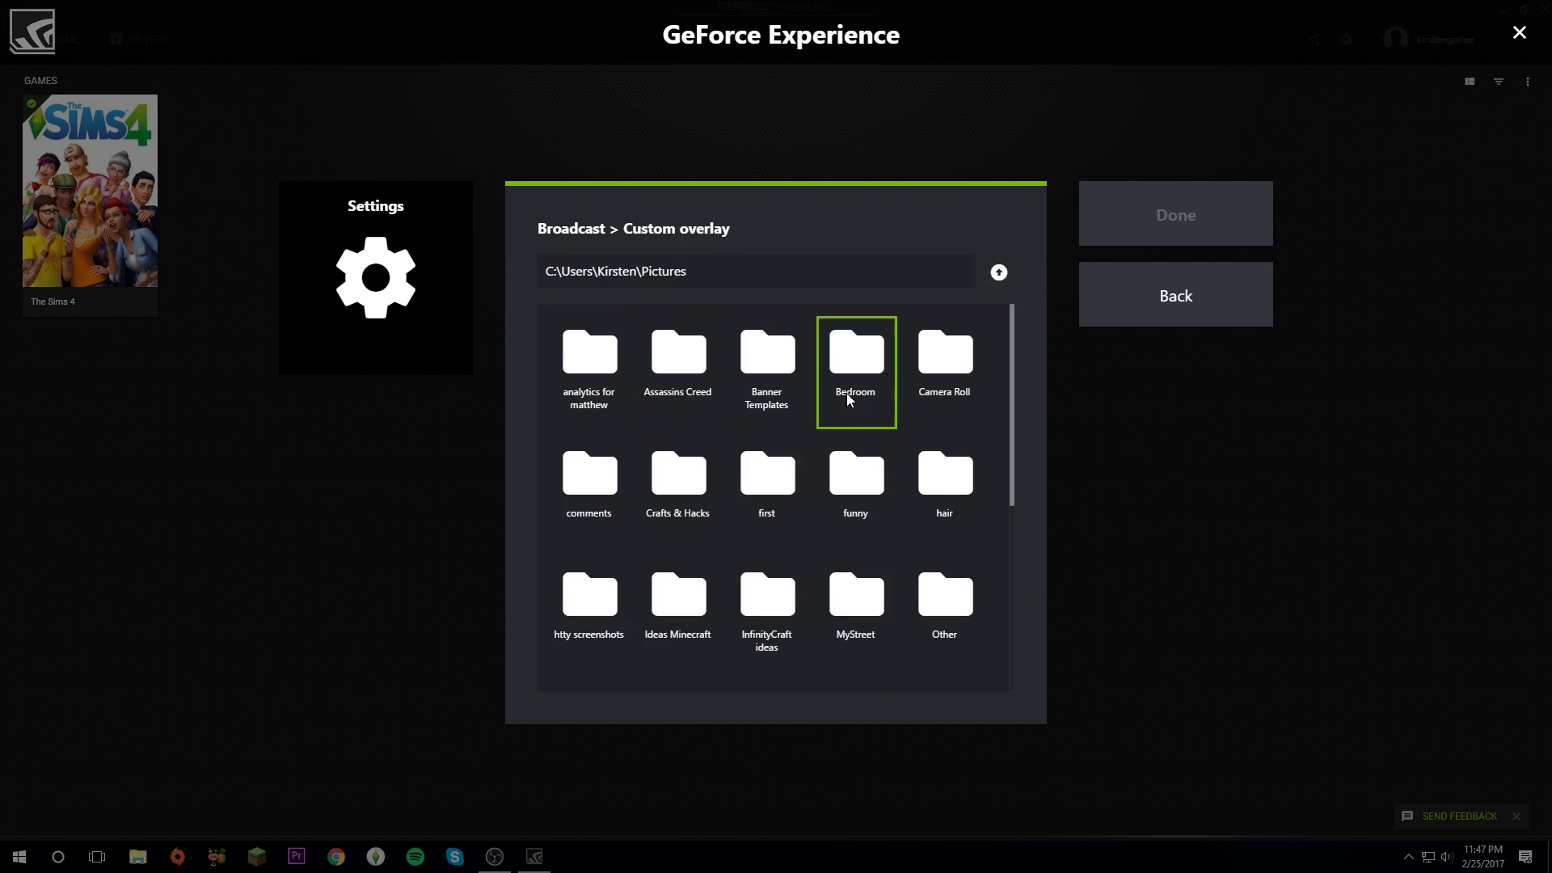
scroll(897, 391, down, 3)
click(1179, 296)
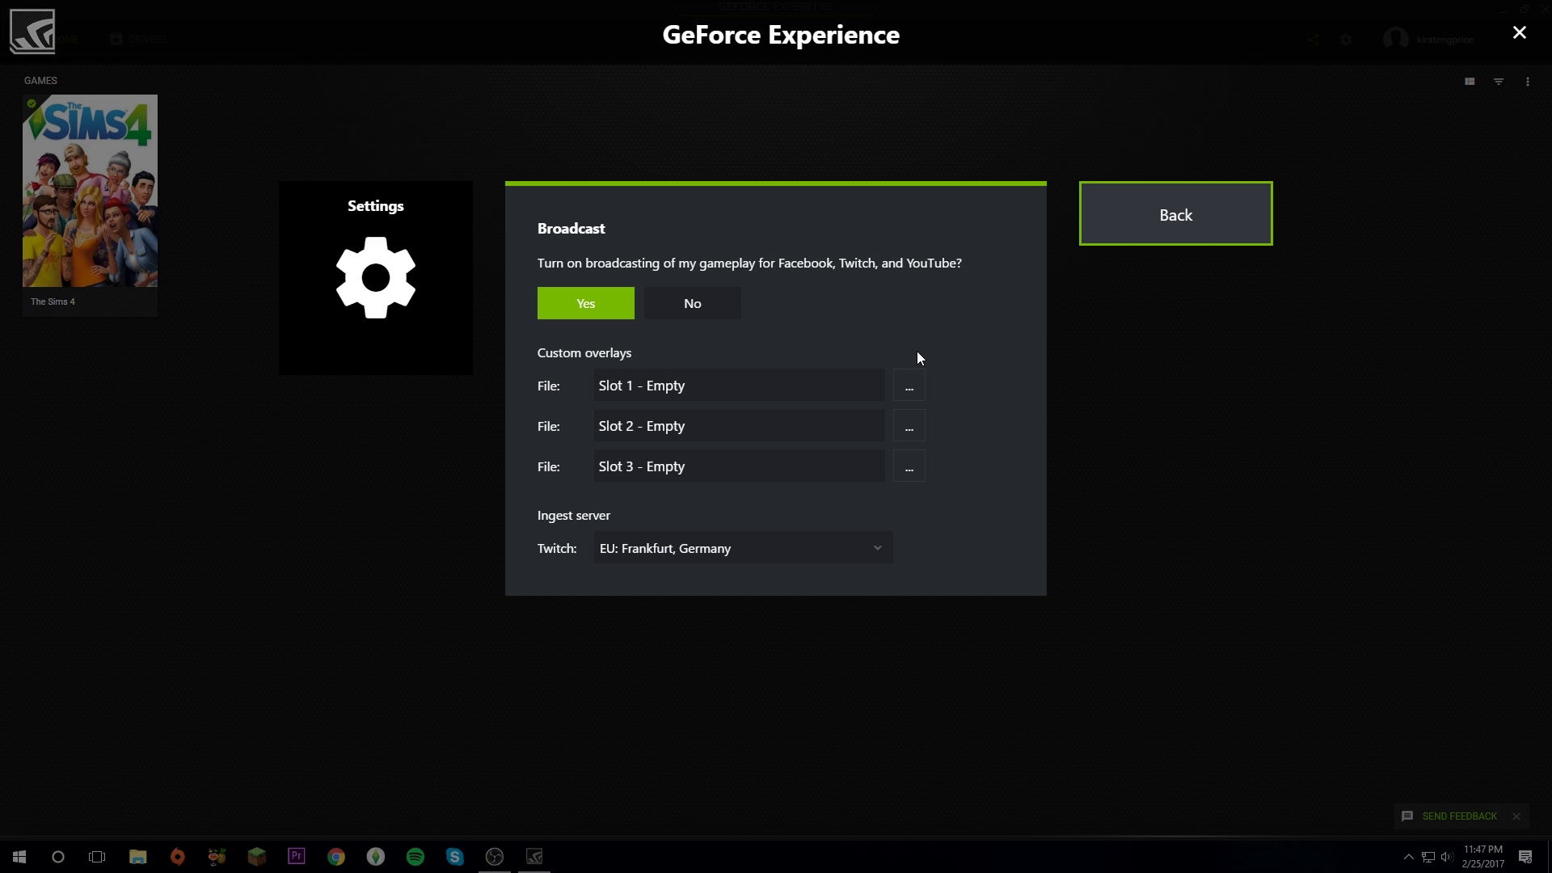
Try other upload destinations, then set screenshot and video uploads back to 'Always ask me'
scroll(918, 357, down, 1)
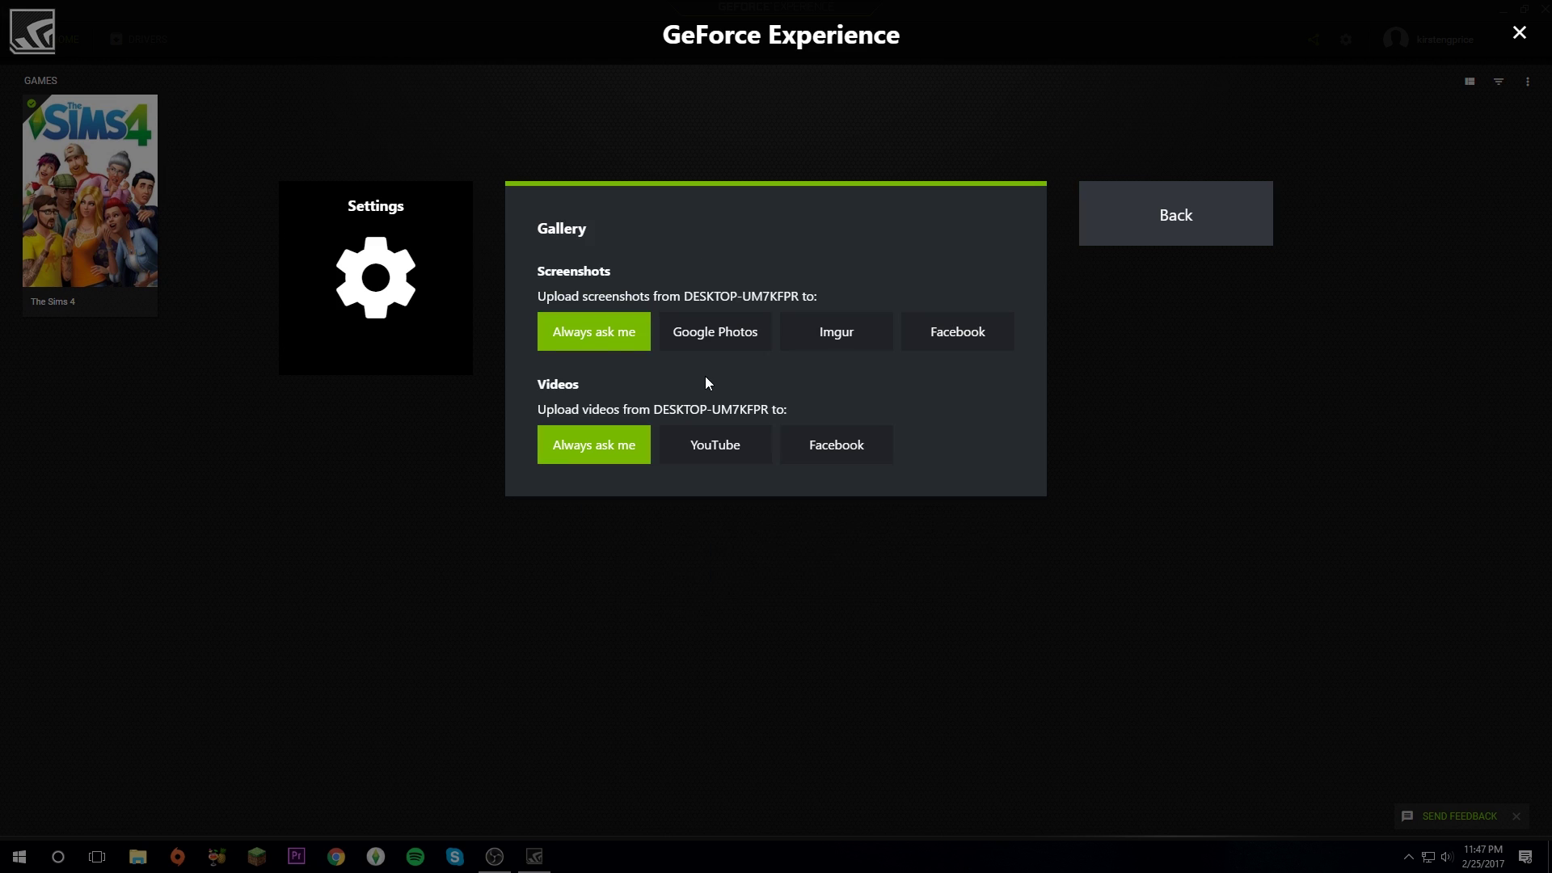
click(785, 339)
click(954, 334)
click(721, 335)
click(725, 447)
click(829, 451)
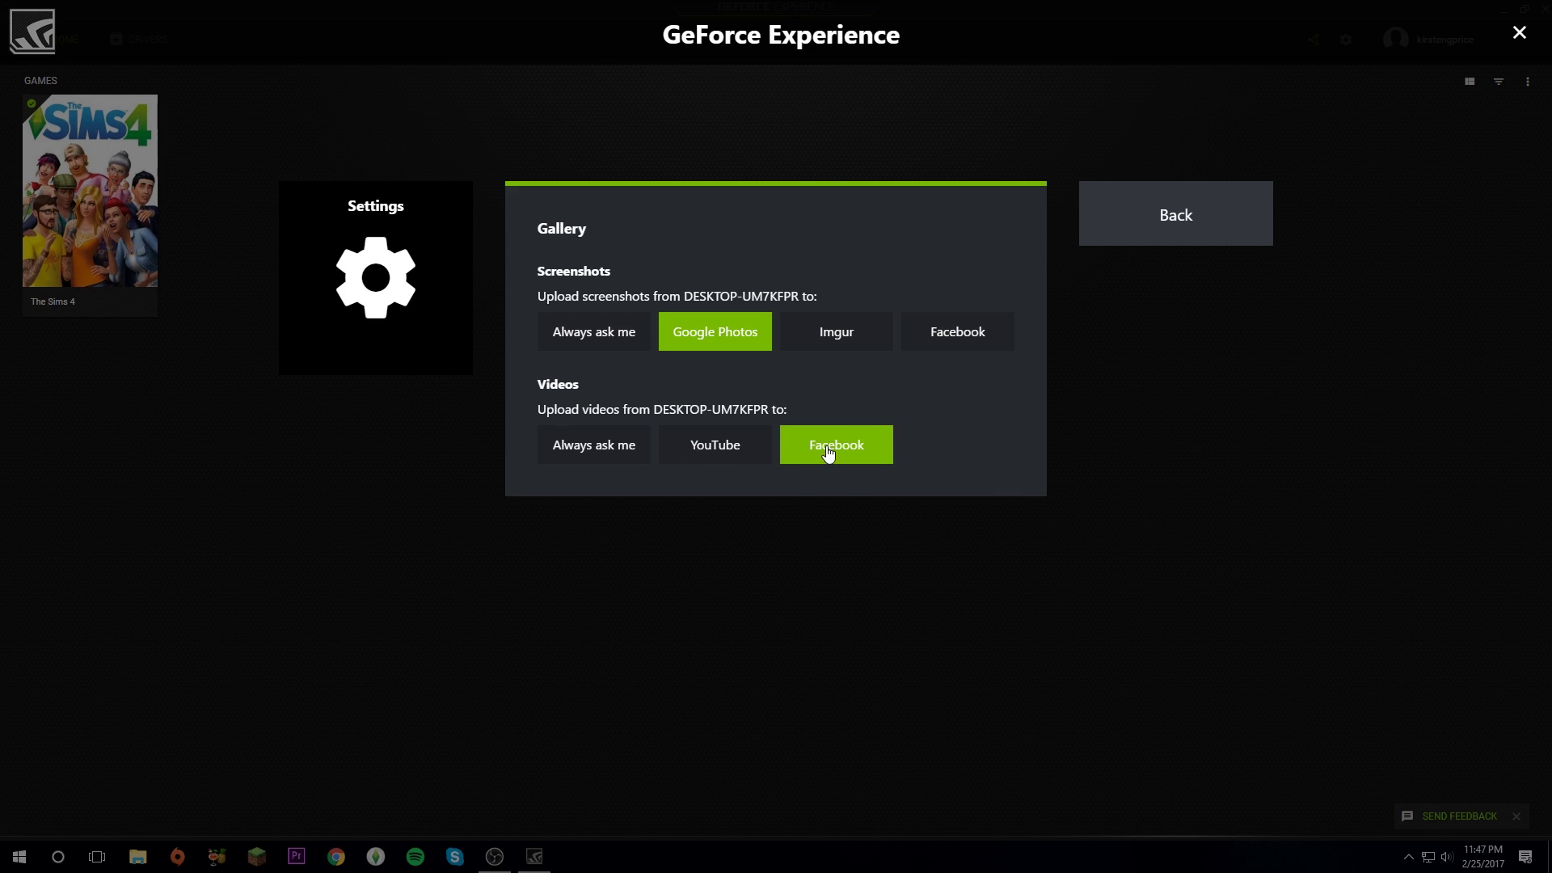
click(954, 333)
click(598, 334)
click(612, 447)
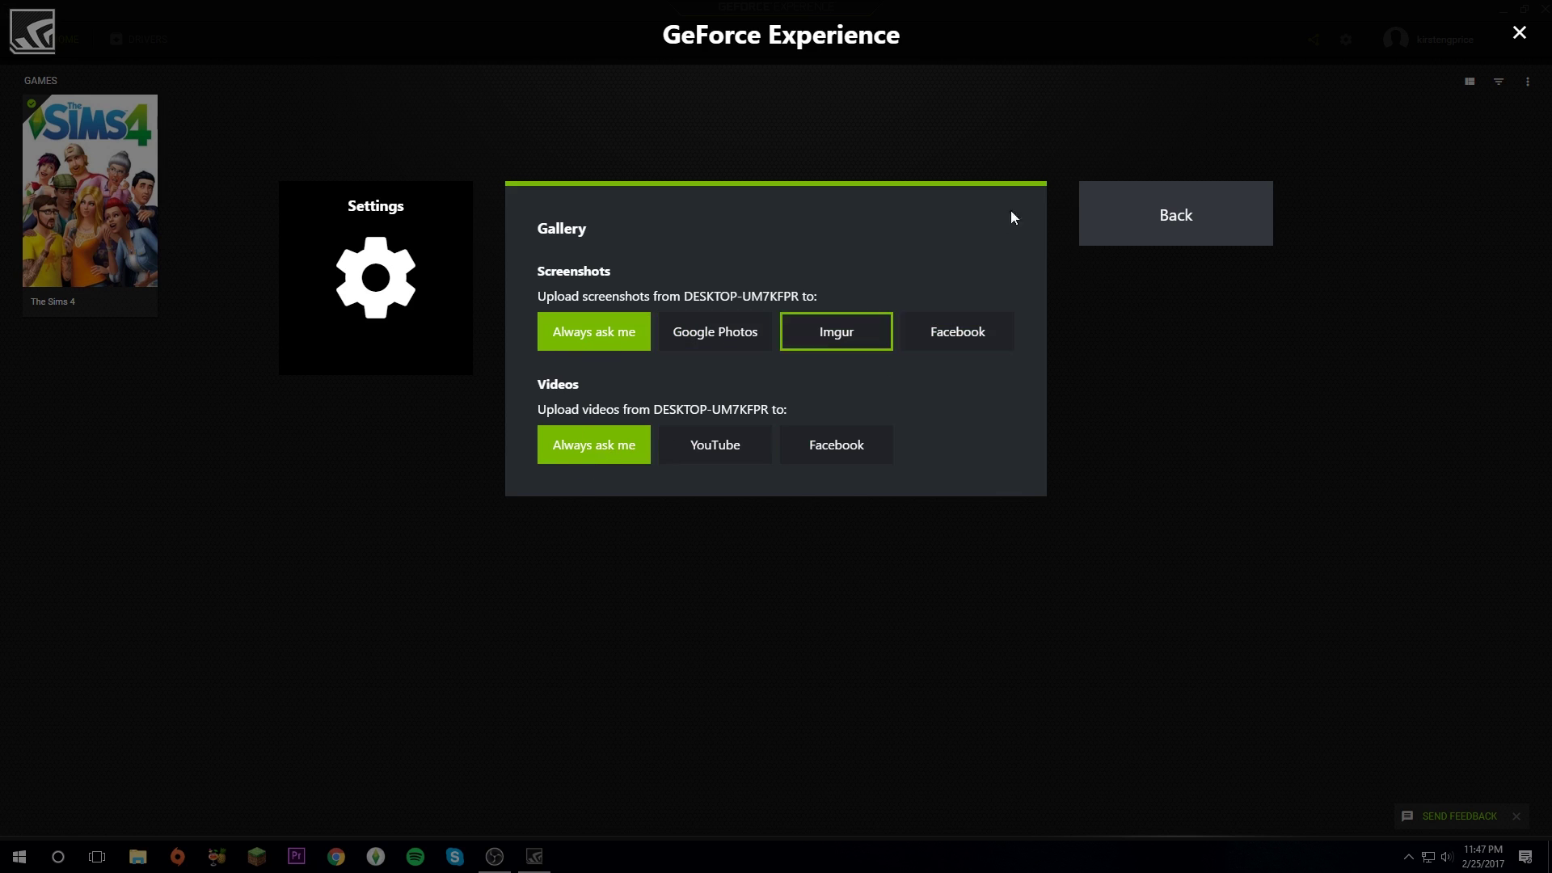
Check that all notifications stay on, then return to the main share overlay
click(1164, 214)
scroll(728, 453, down, 3)
click(650, 459)
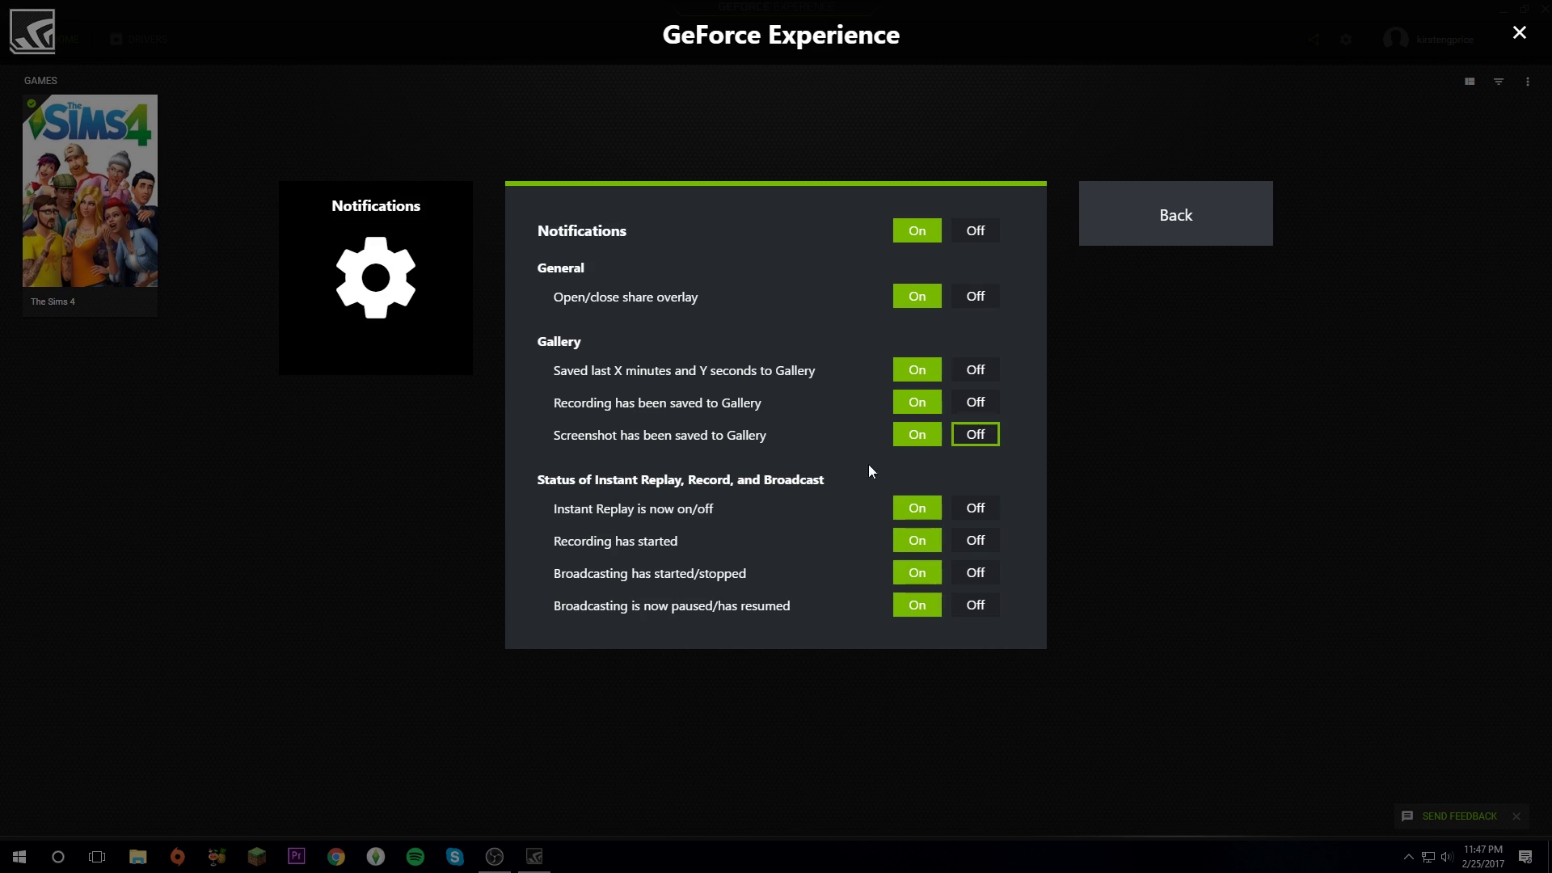
key(Escape)
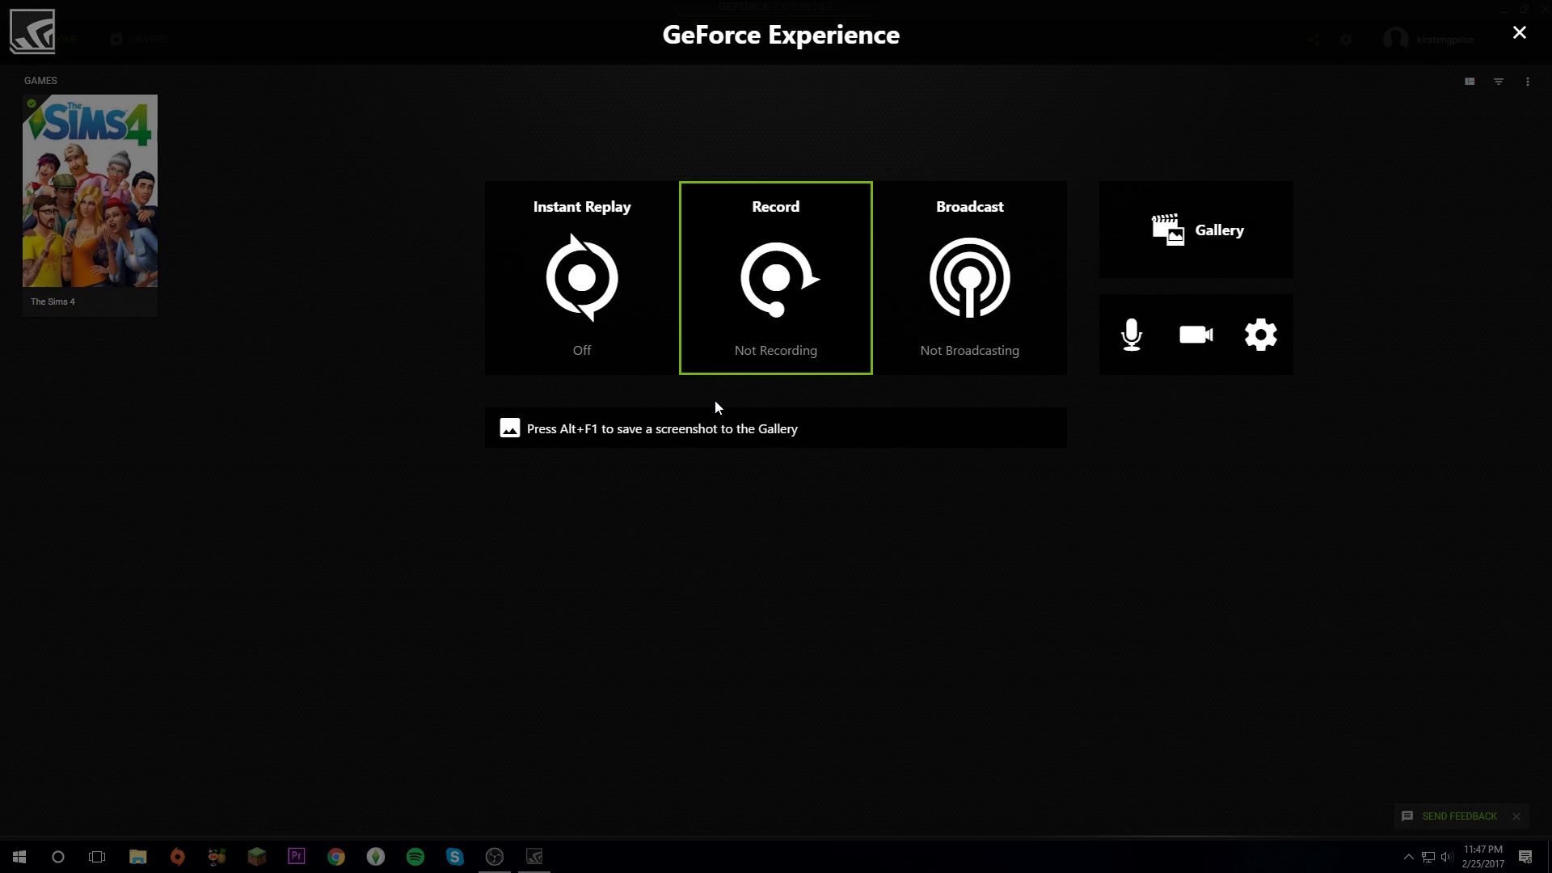
Customize Instant Replay with a replay length of 8.0 minutes (1.8GB)
click(621, 323)
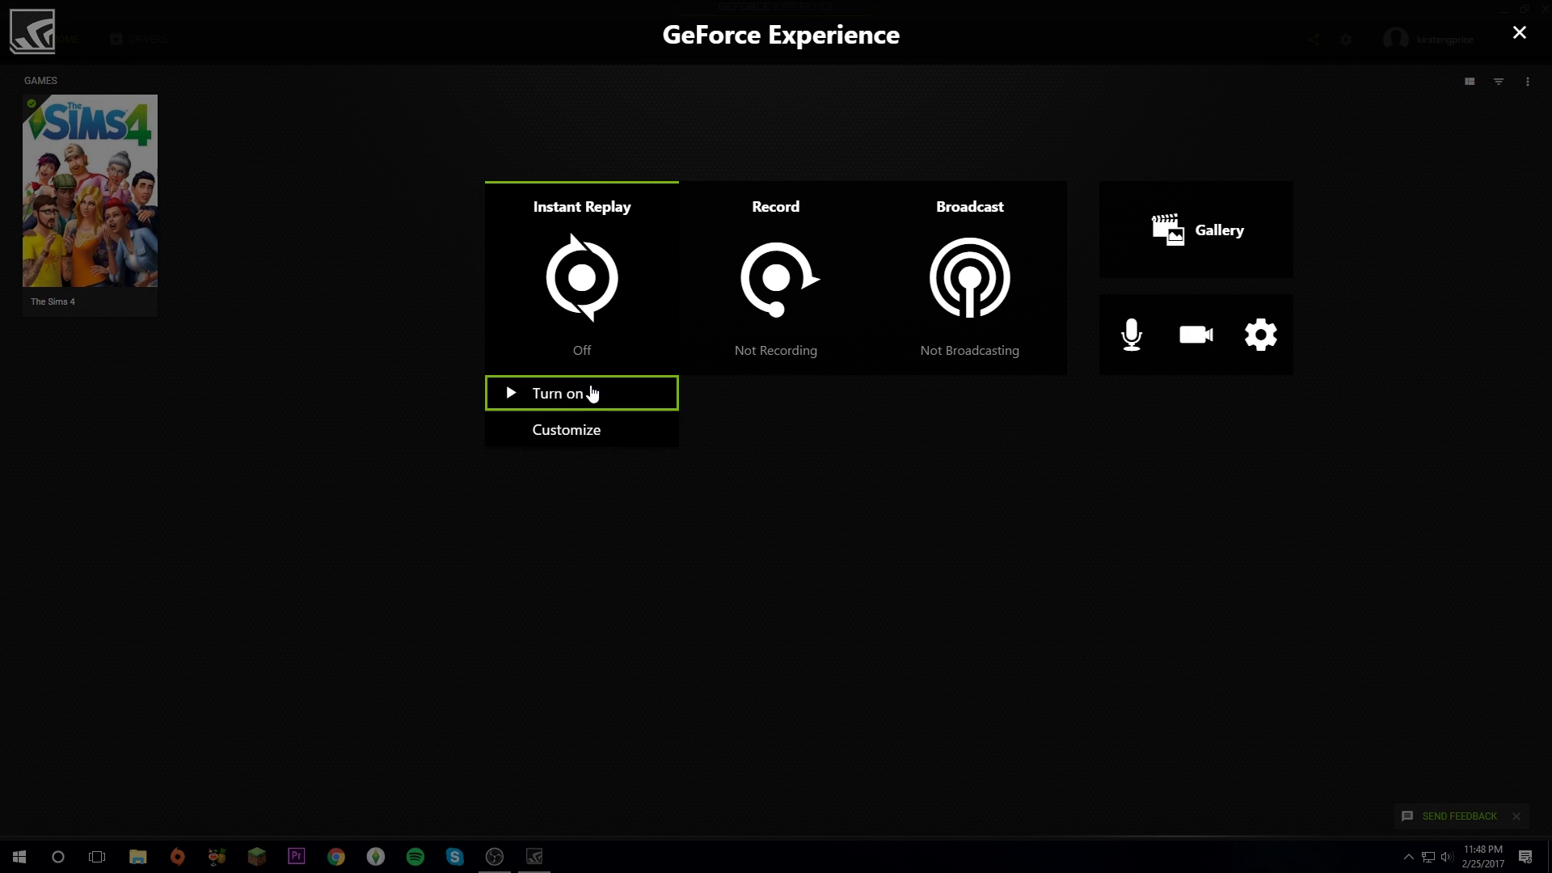
click(623, 428)
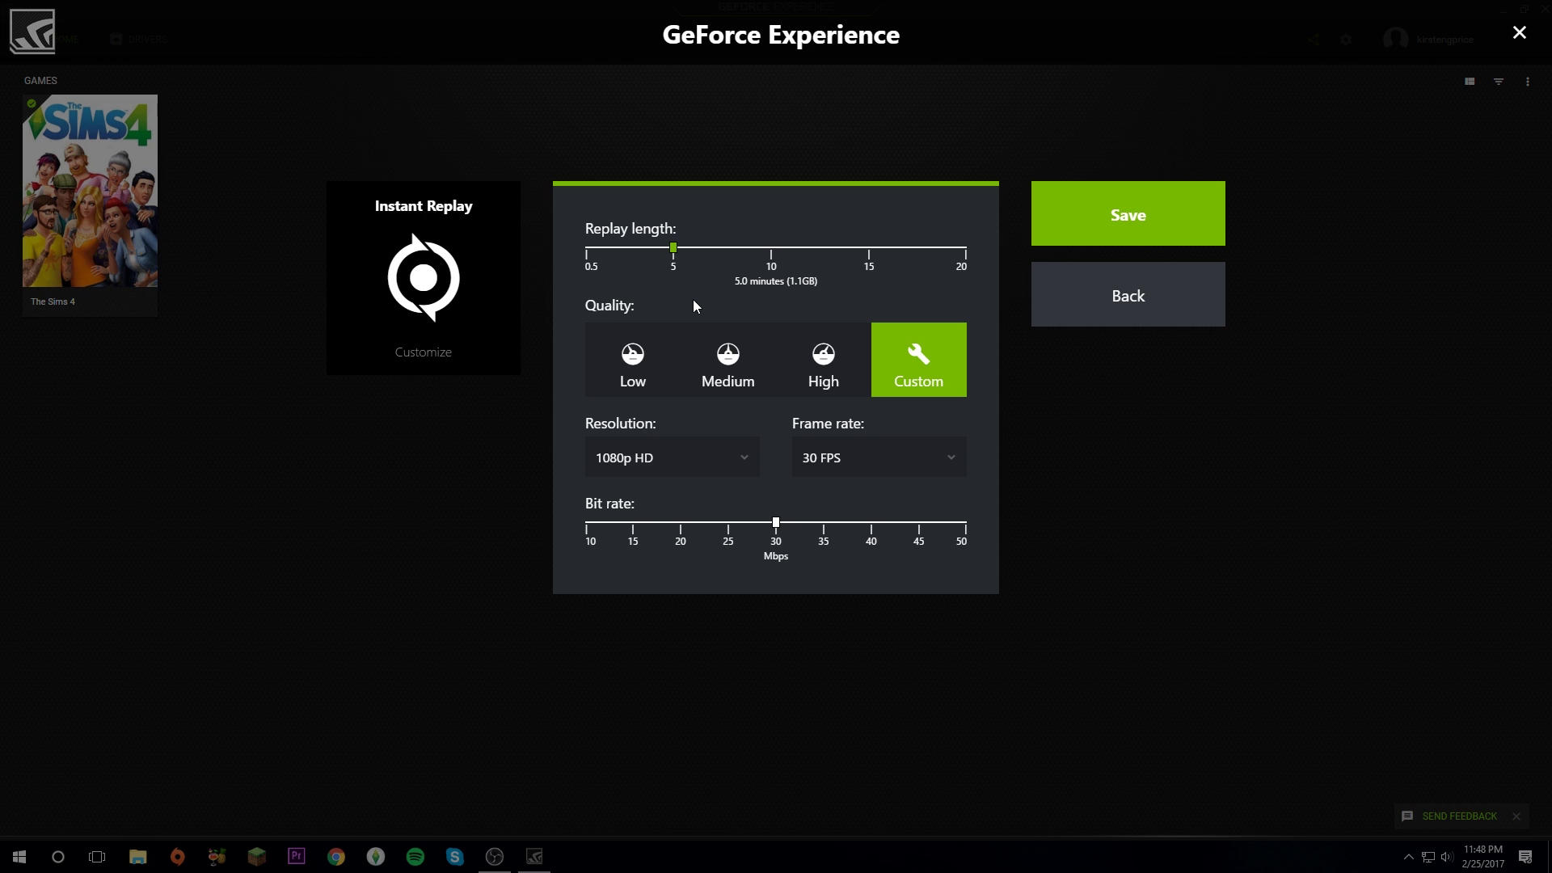
drag(674, 247, 962, 248)
mouse_move(963, 248)
mouse_down()
mouse_move(596, 249)
mouse_move(967, 272)
mouse_up()
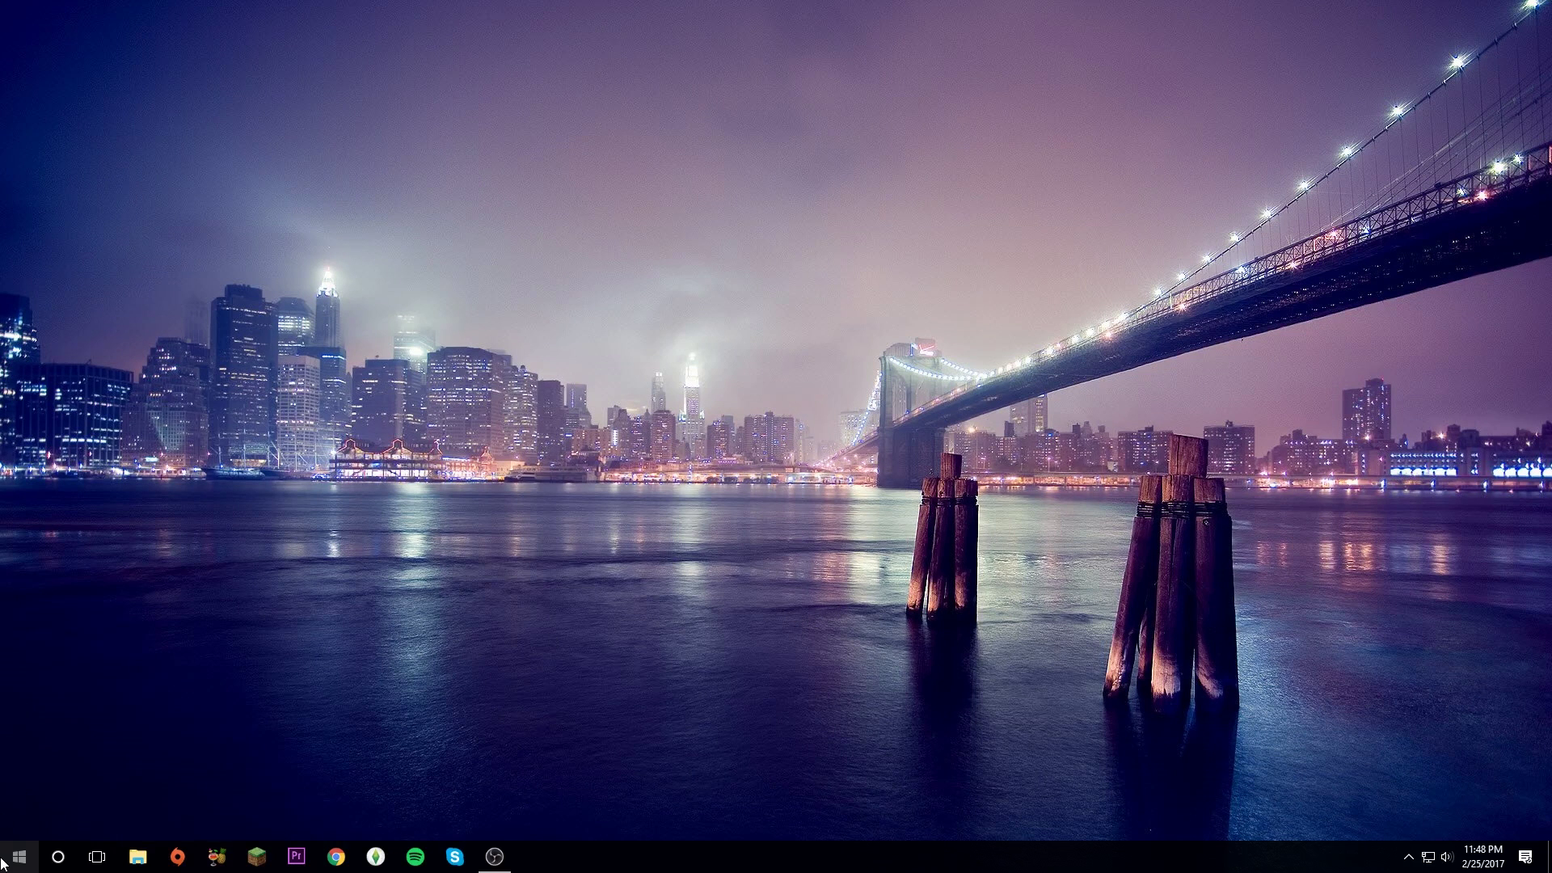
Search the Start menu for 'geforce' and launch GeForce Experience from Best match
click(2, 864)
text(geforce)
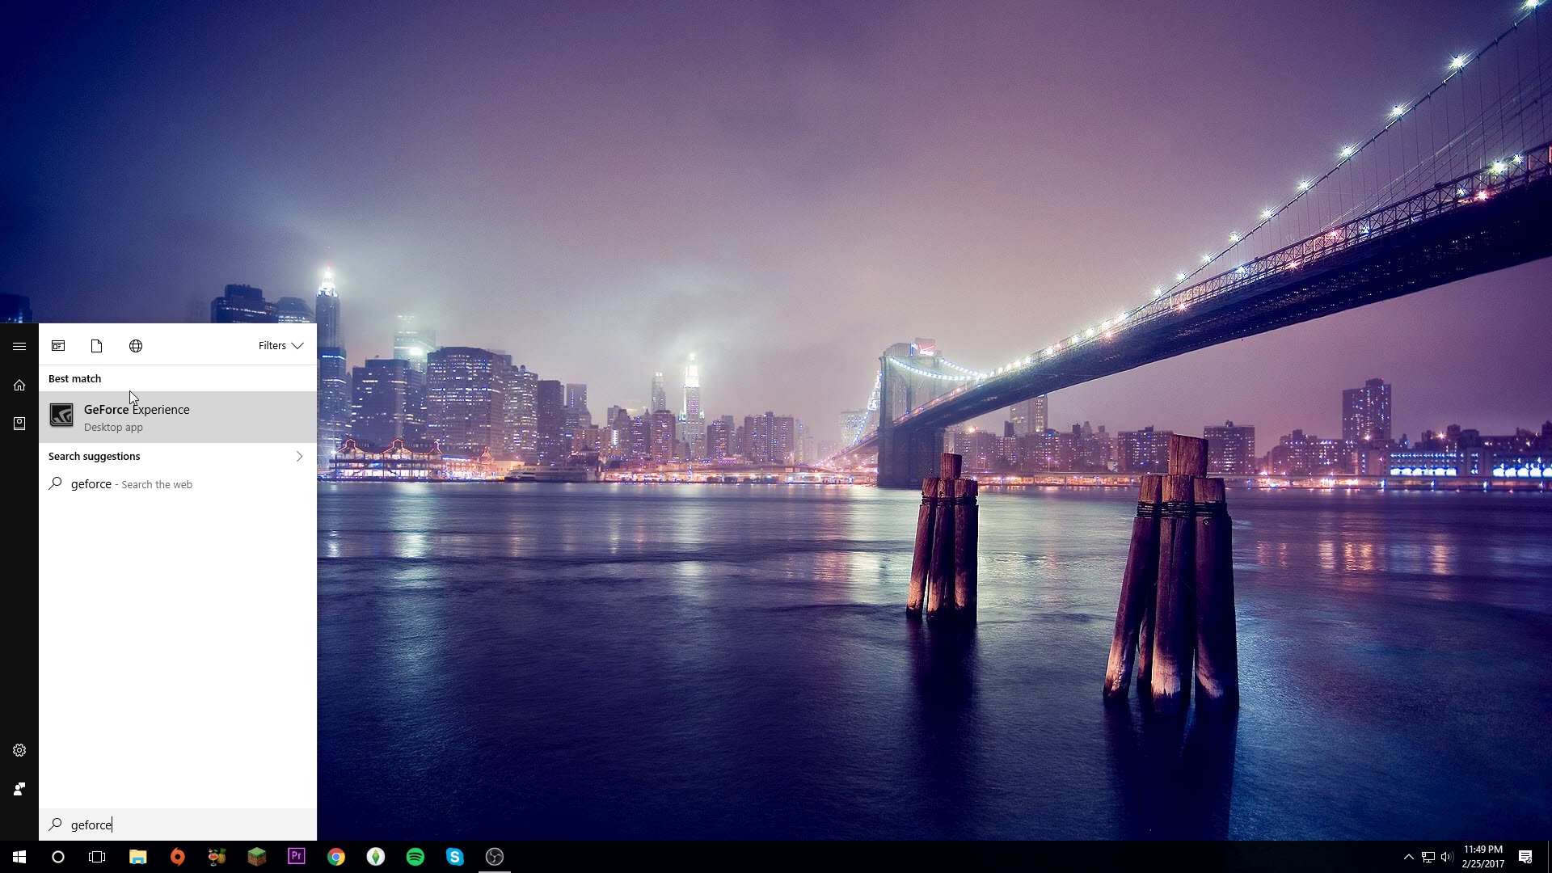
click(142, 414)
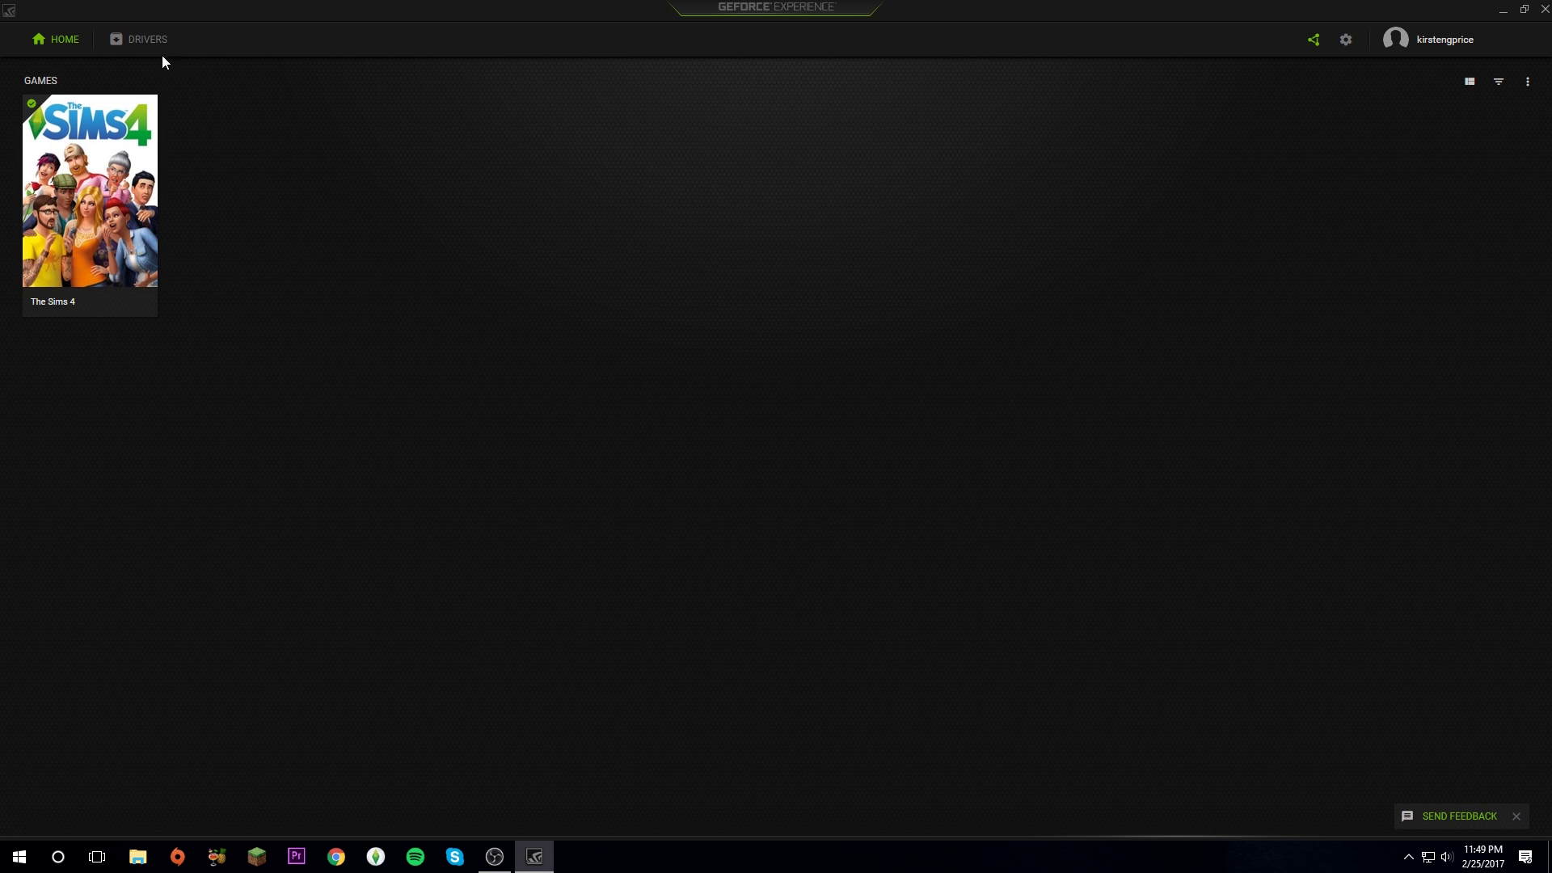
Check for driver updates on the Drivers page, which lists Game Ready driver 378.66
click(113, 47)
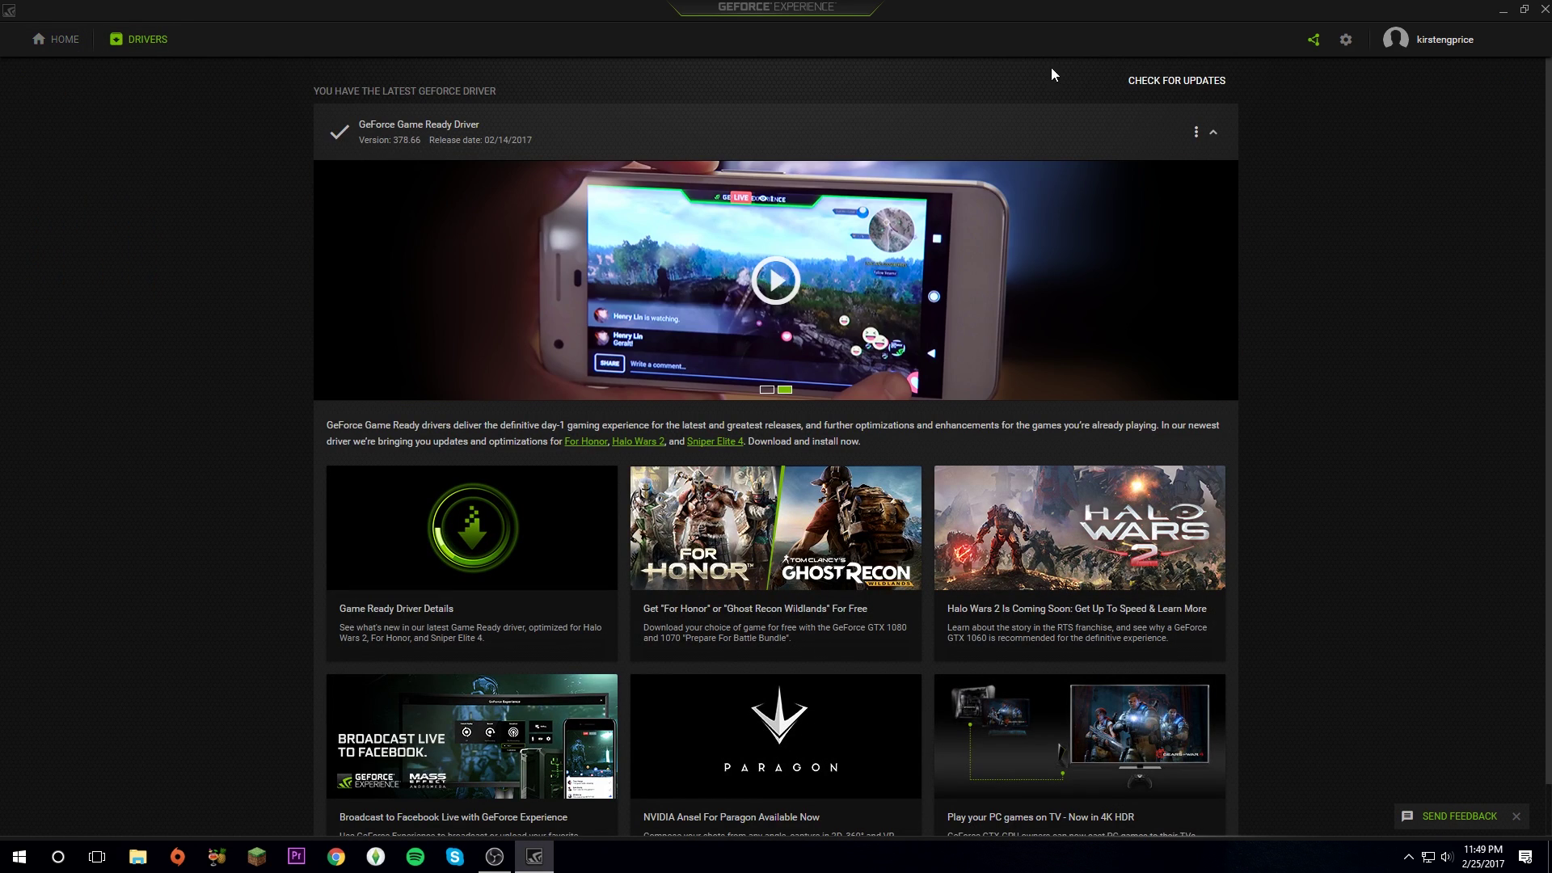
click(1160, 84)
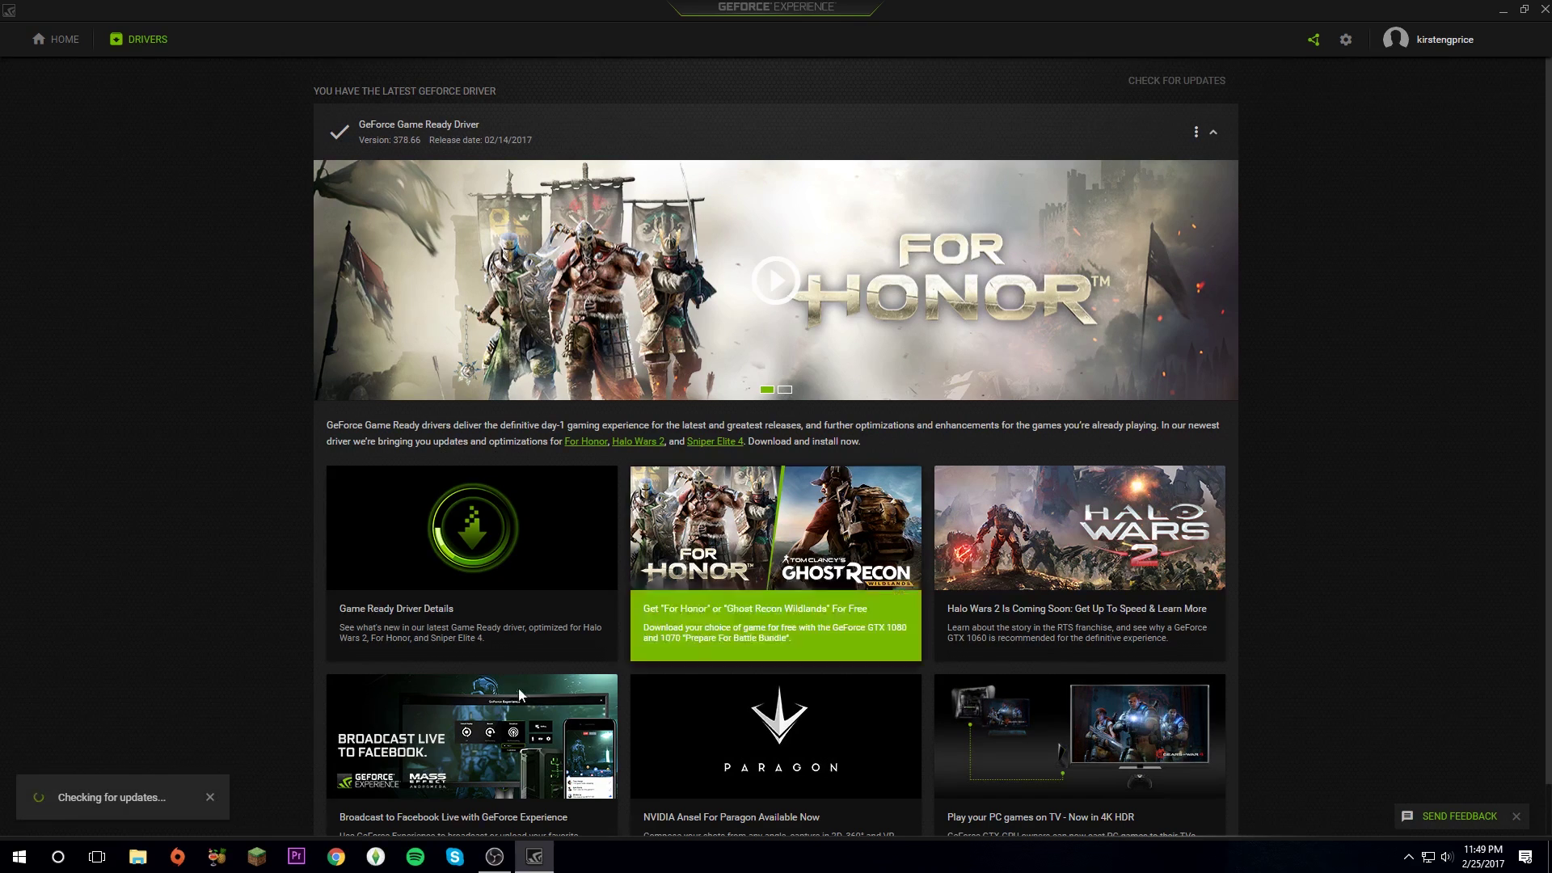